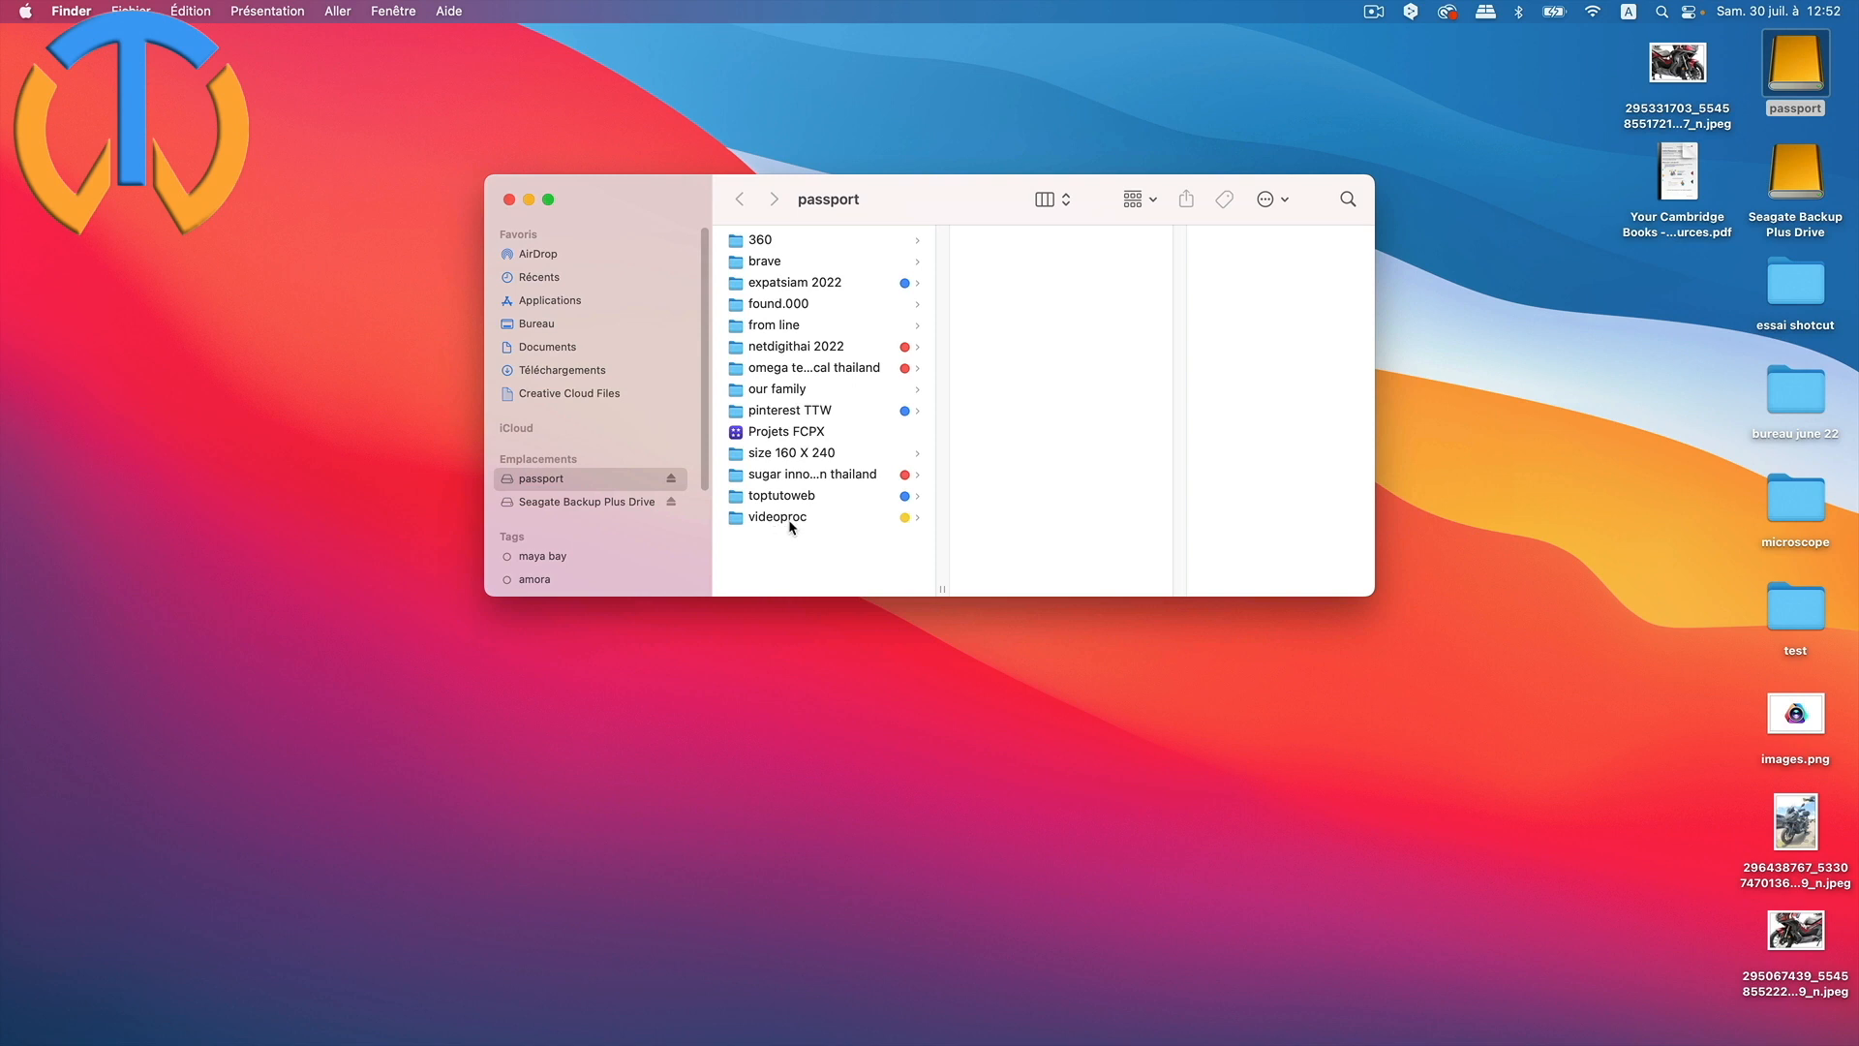
Look at the subfolders of the videoproc folder on the passport drive and close the file window
{"action": "left_click", "coordinate": [791, 520]}
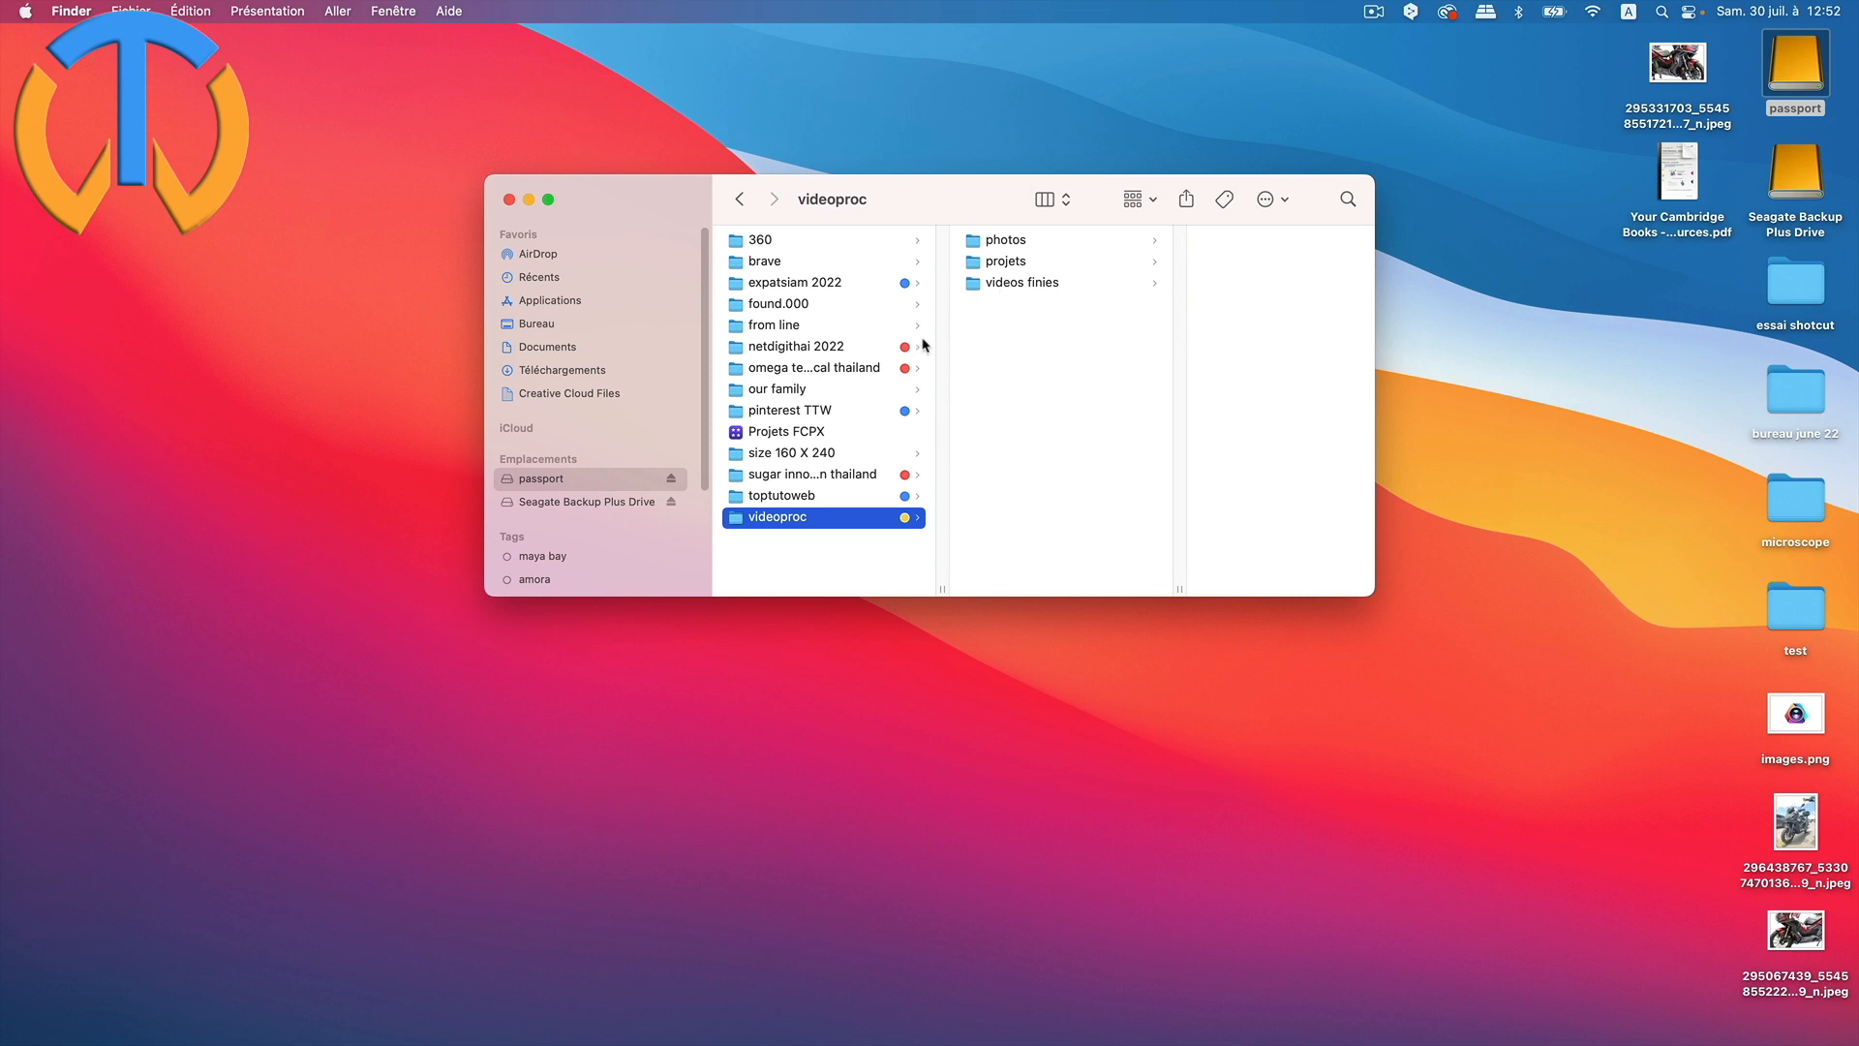
{"action": "left_click", "coordinate": [508, 198]}
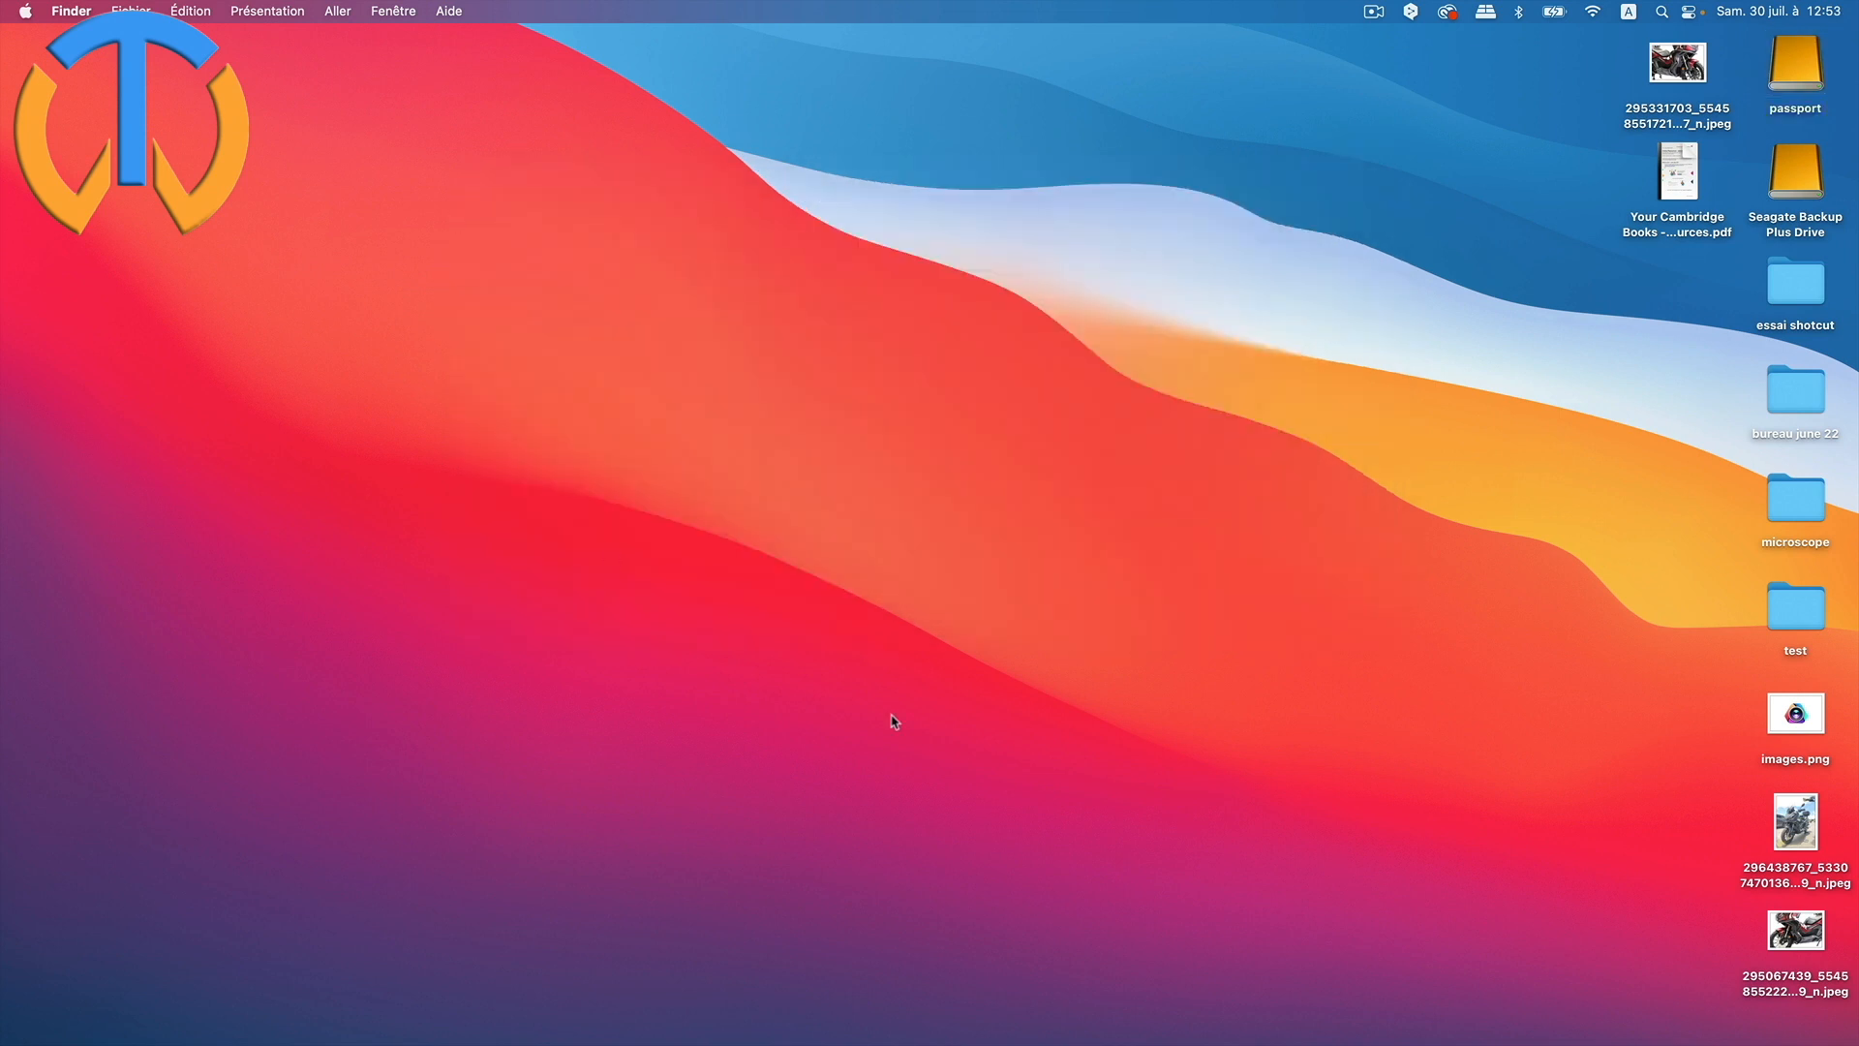
Switch to VideoProc Vlogger and open the recent project parametres
{"action": "mouse_move", "coordinate": [1854, 949]}
{"action": "left_click", "coordinate": [1815, 828]}
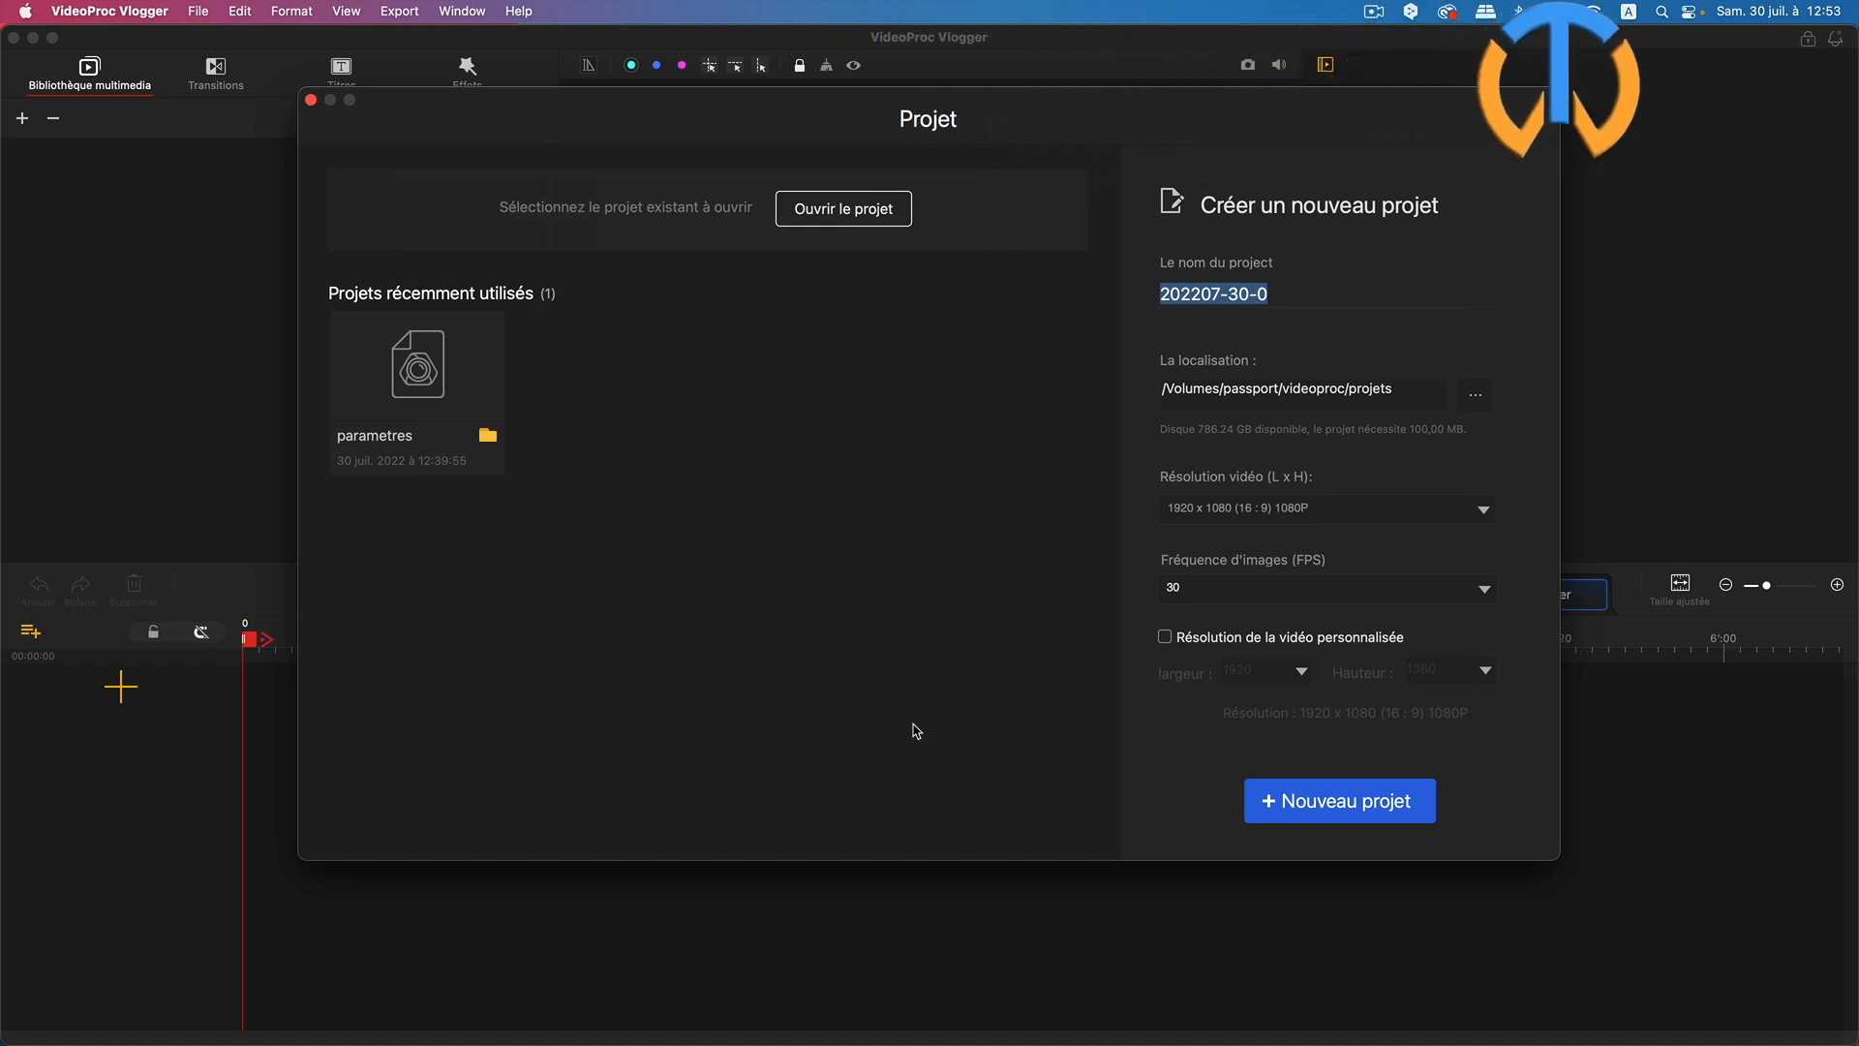
{"action": "left_click", "coordinate": [123, 12]}
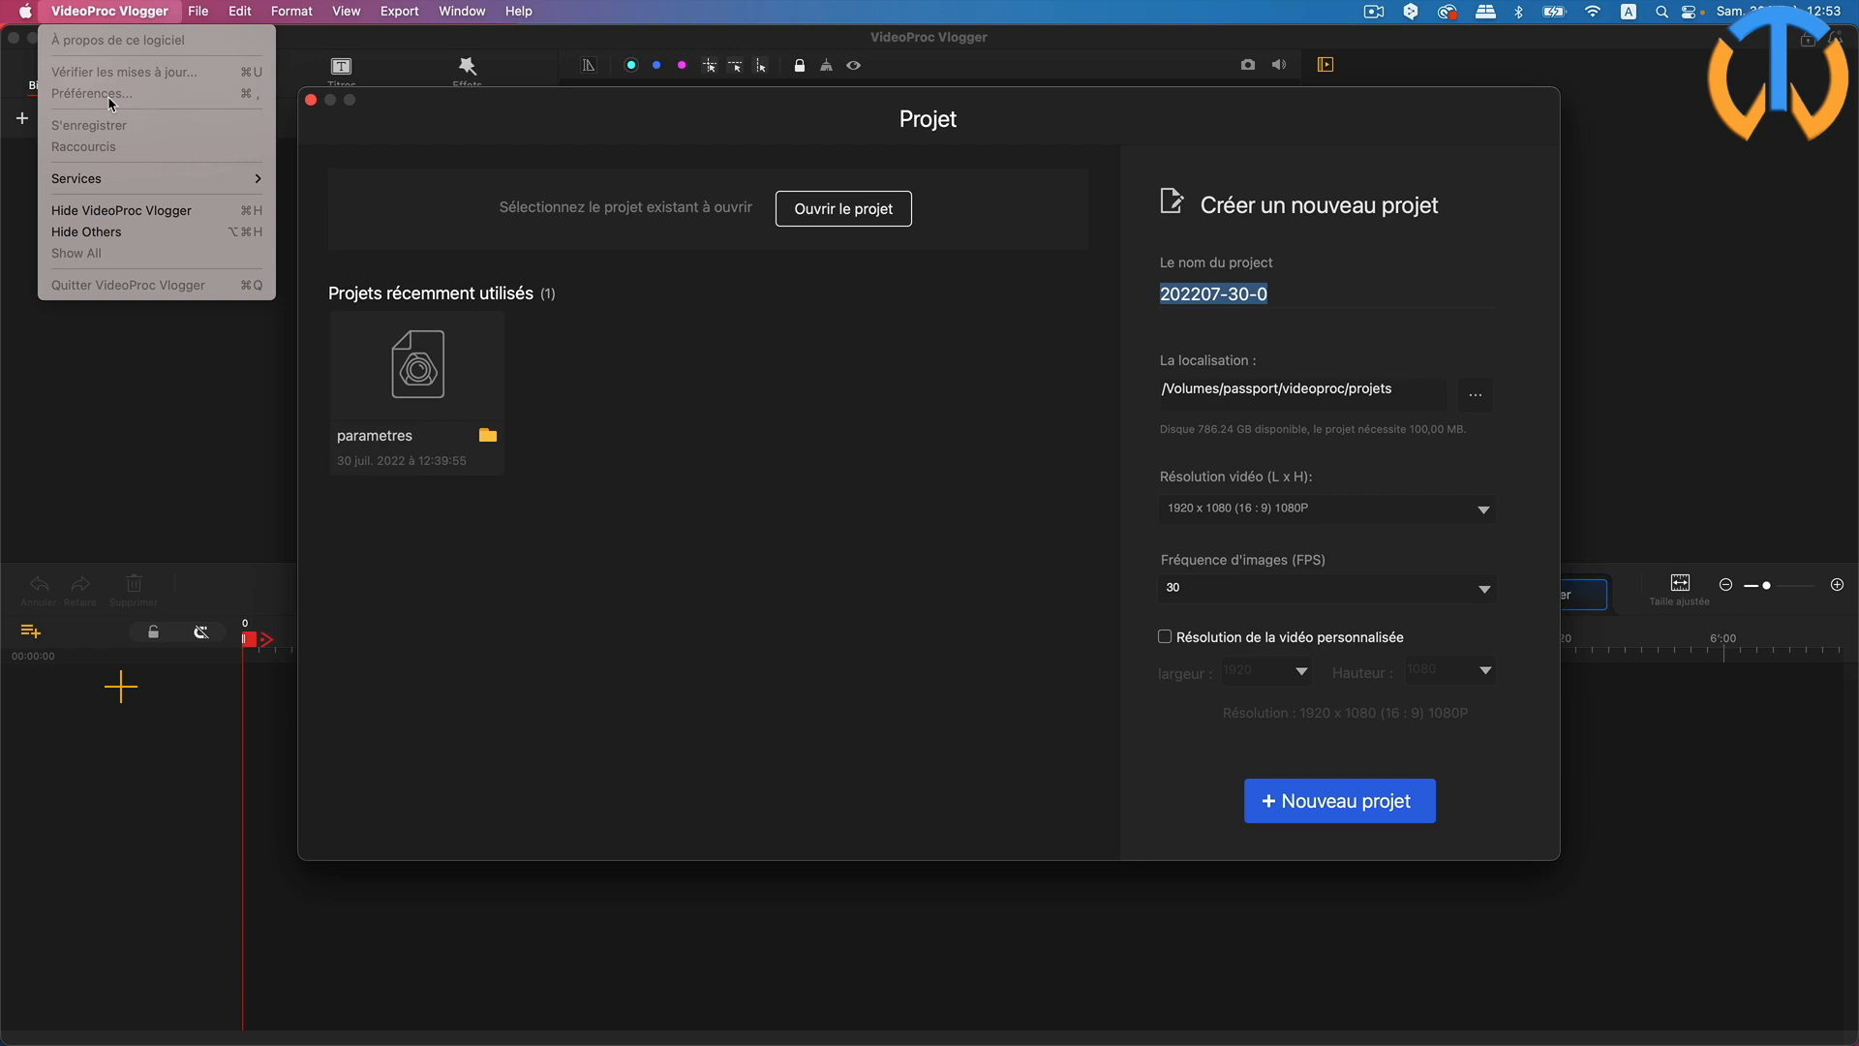
{"action": "left_click", "coordinate": [427, 389]}
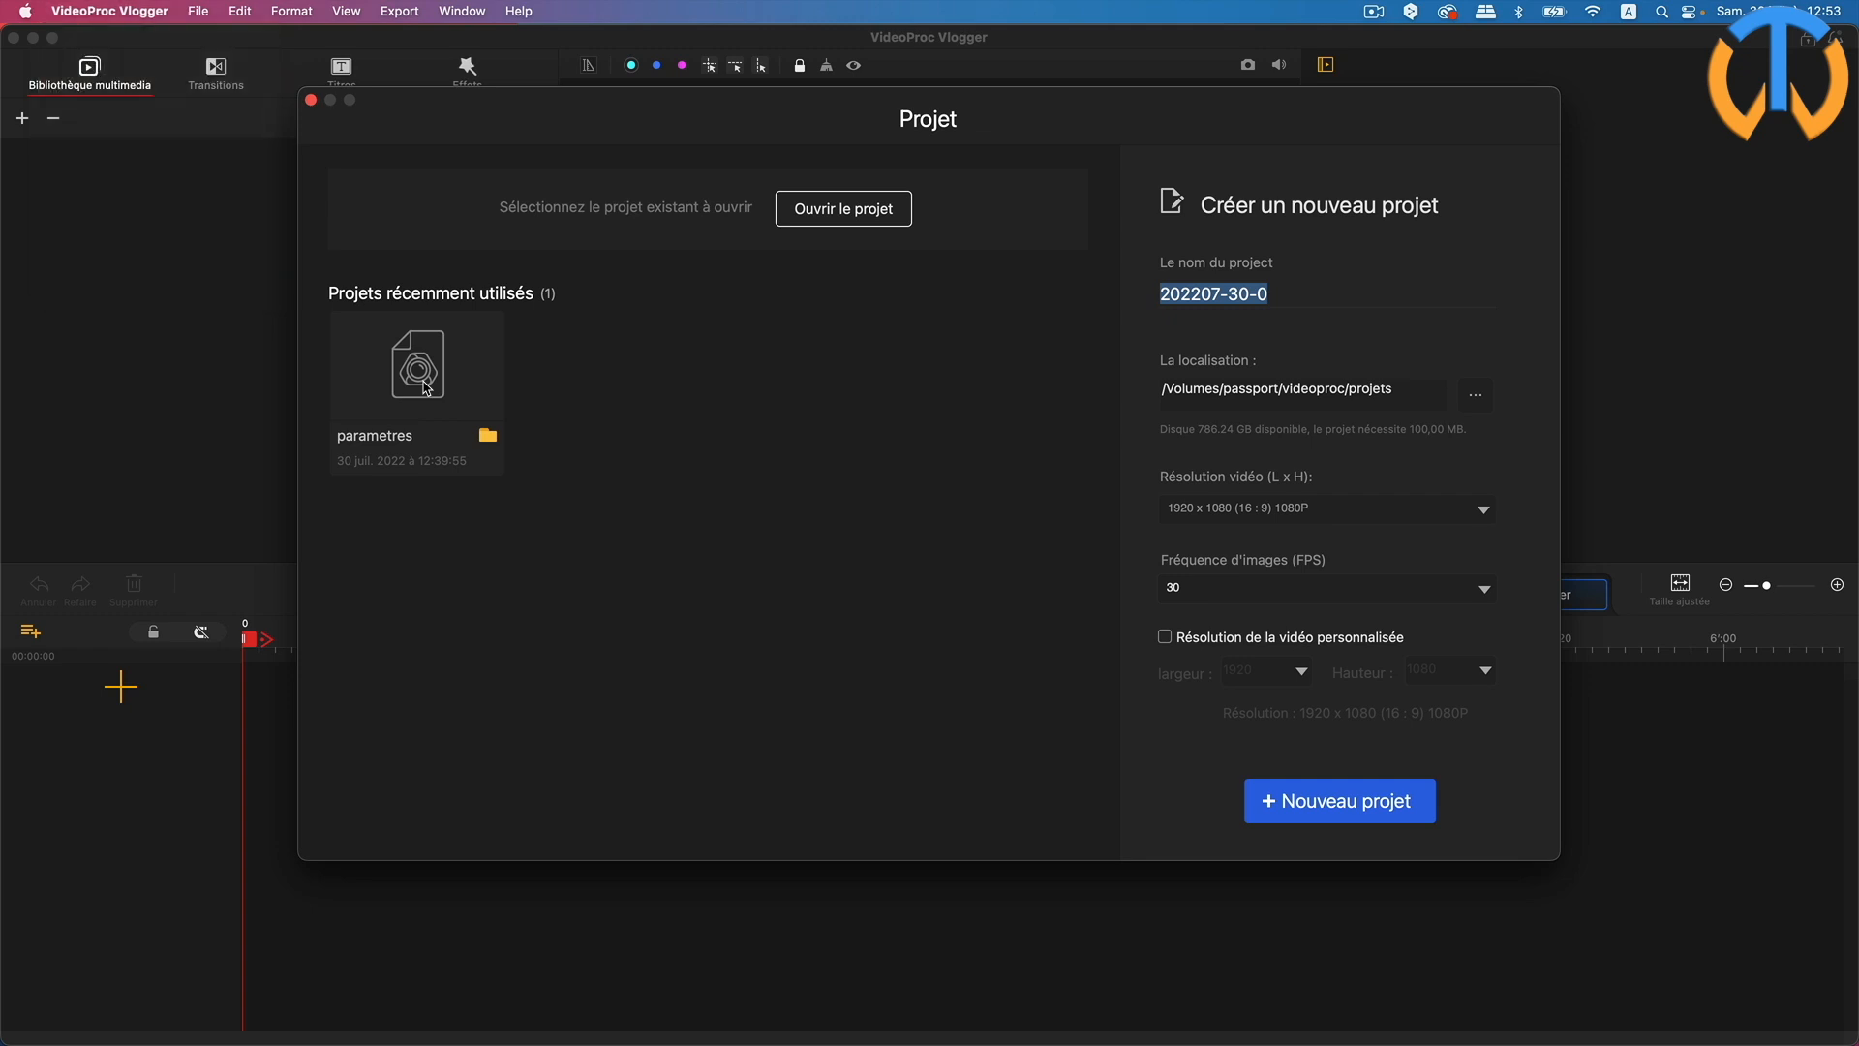
{"action": "left_click", "coordinate": [427, 388]}
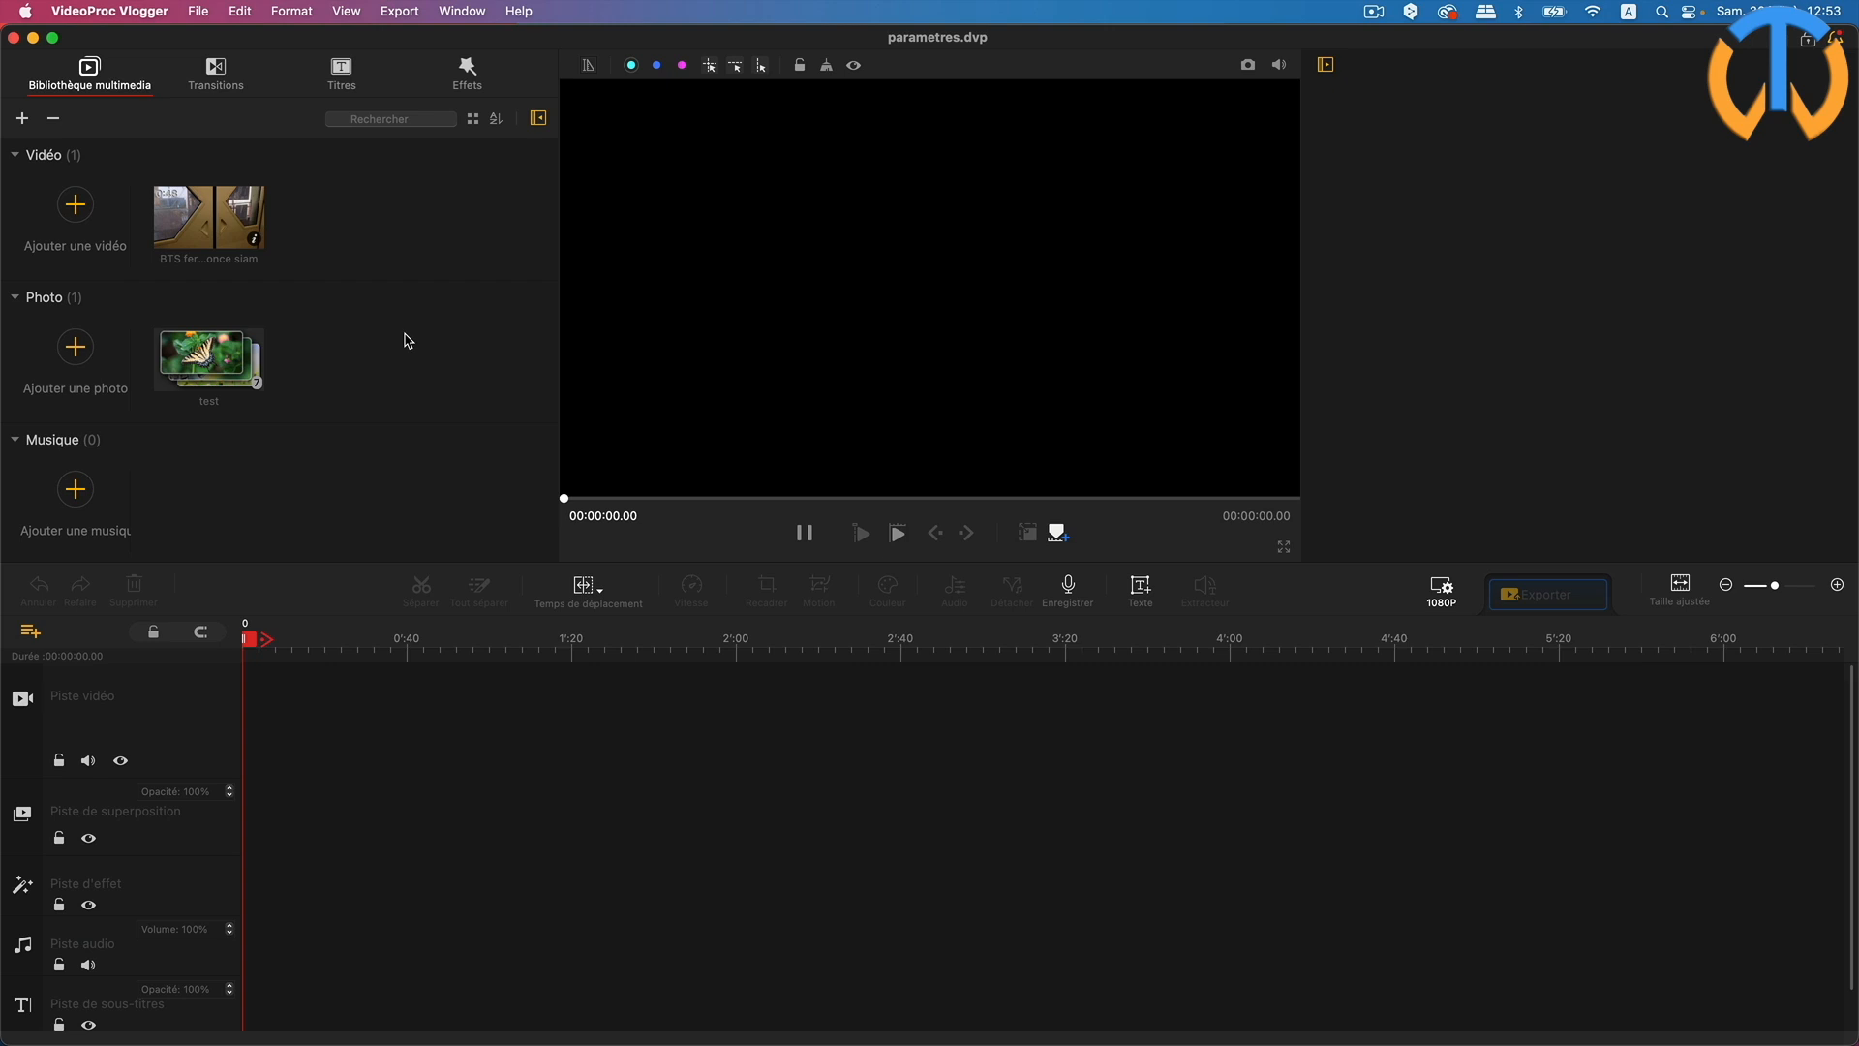
Turn off opening the output folder after video export in the general preferences and close the settings
{"action": "left_click", "coordinate": [125, 17]}
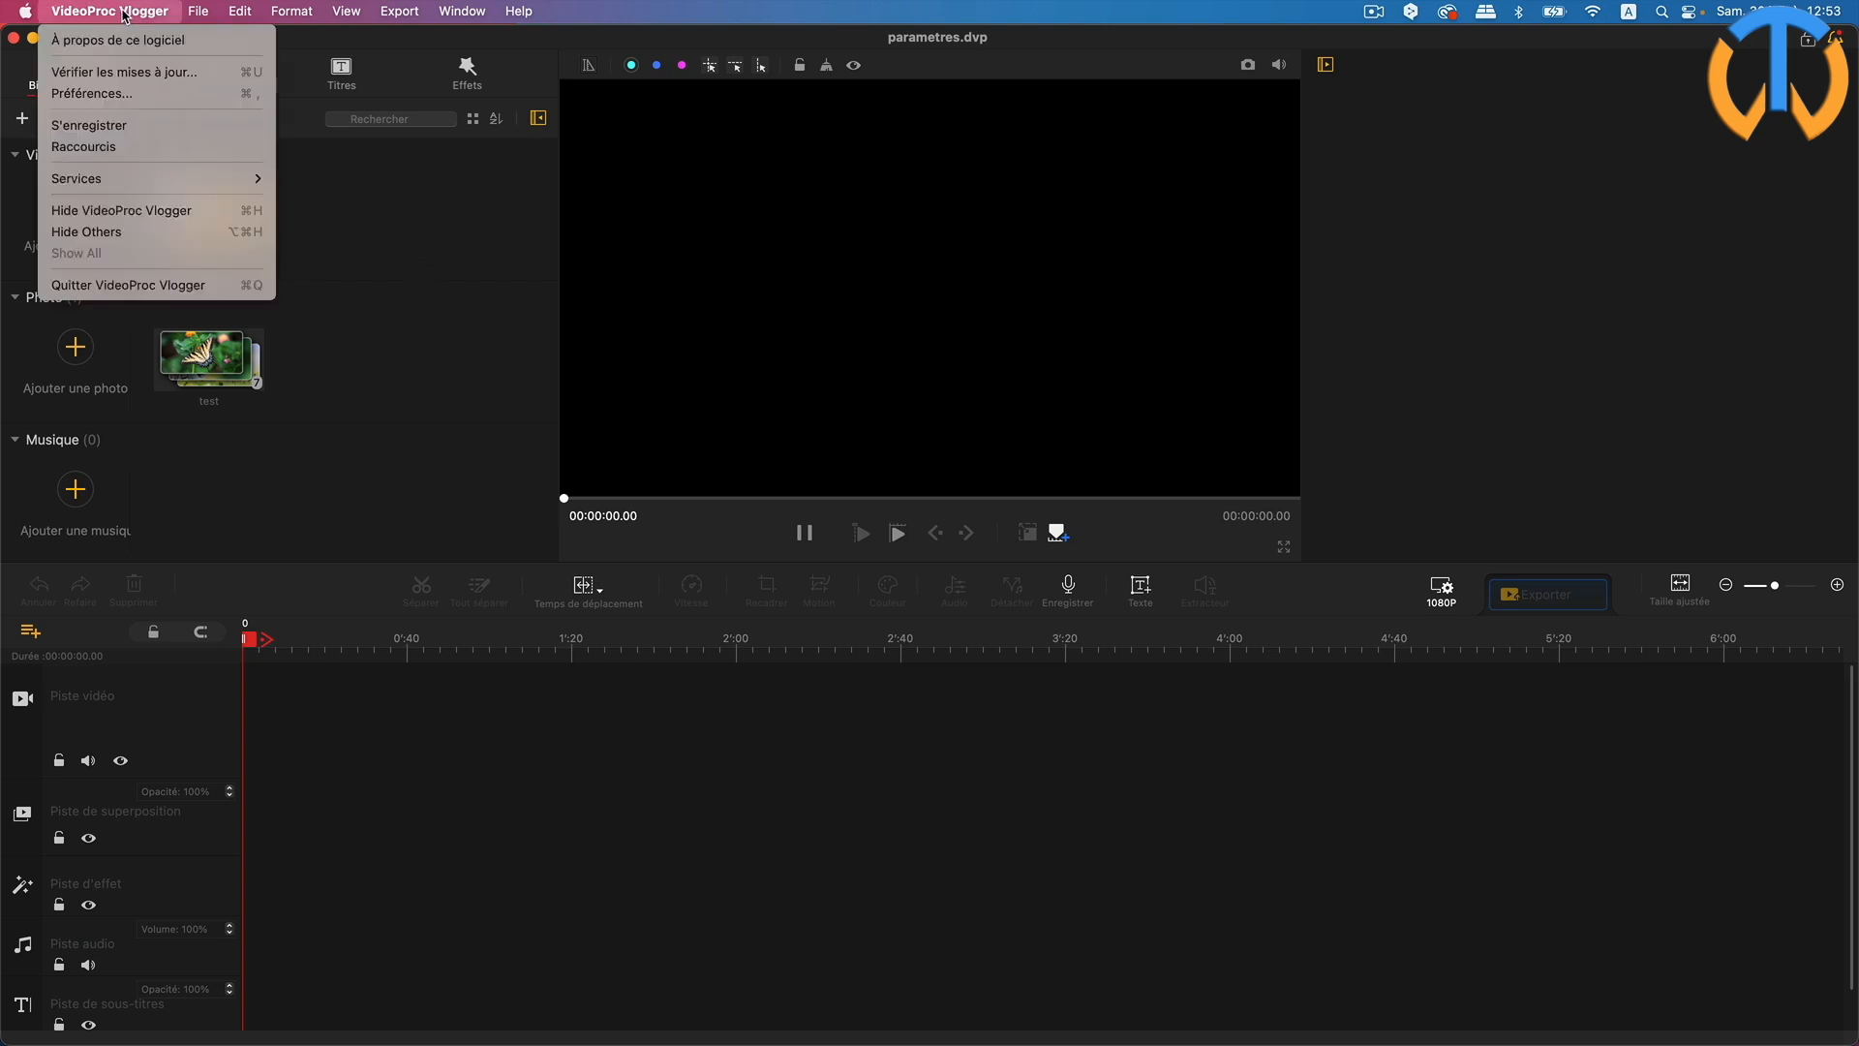
{"action": "left_click", "coordinate": [103, 95]}
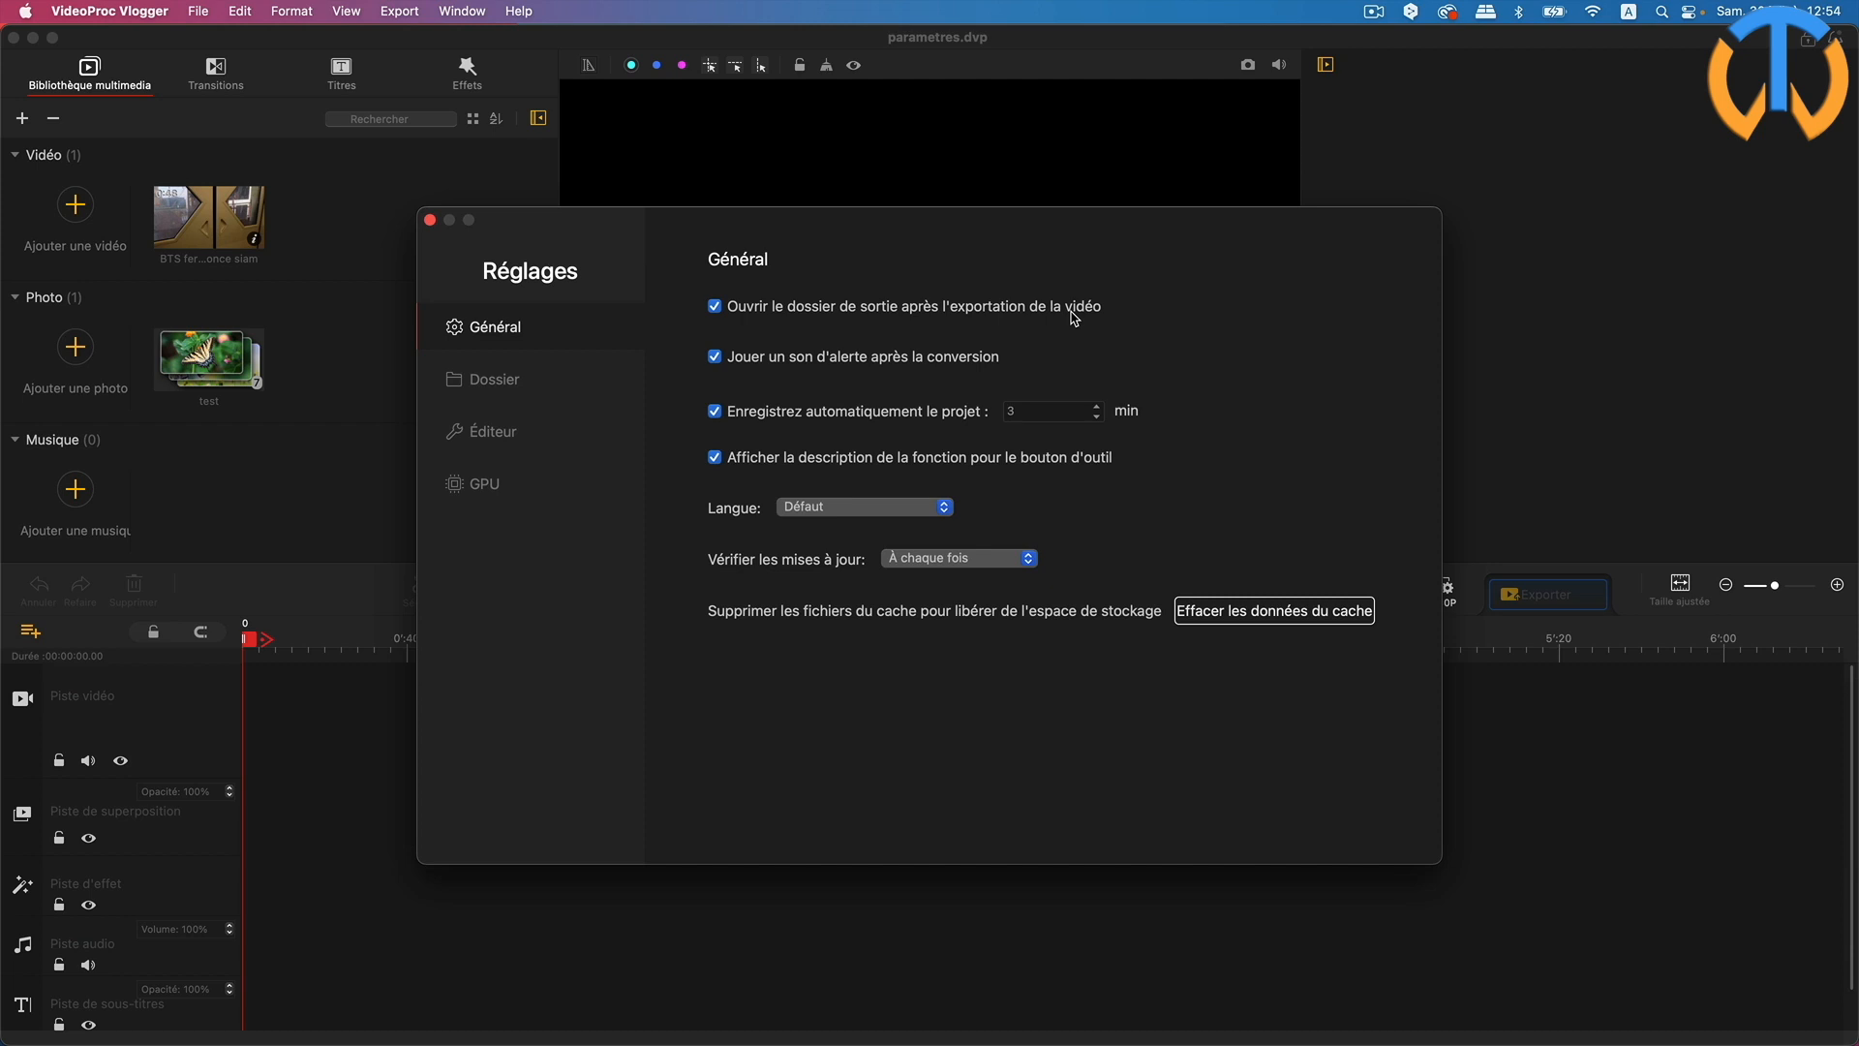
{"action": "left_click", "coordinate": [717, 310]}
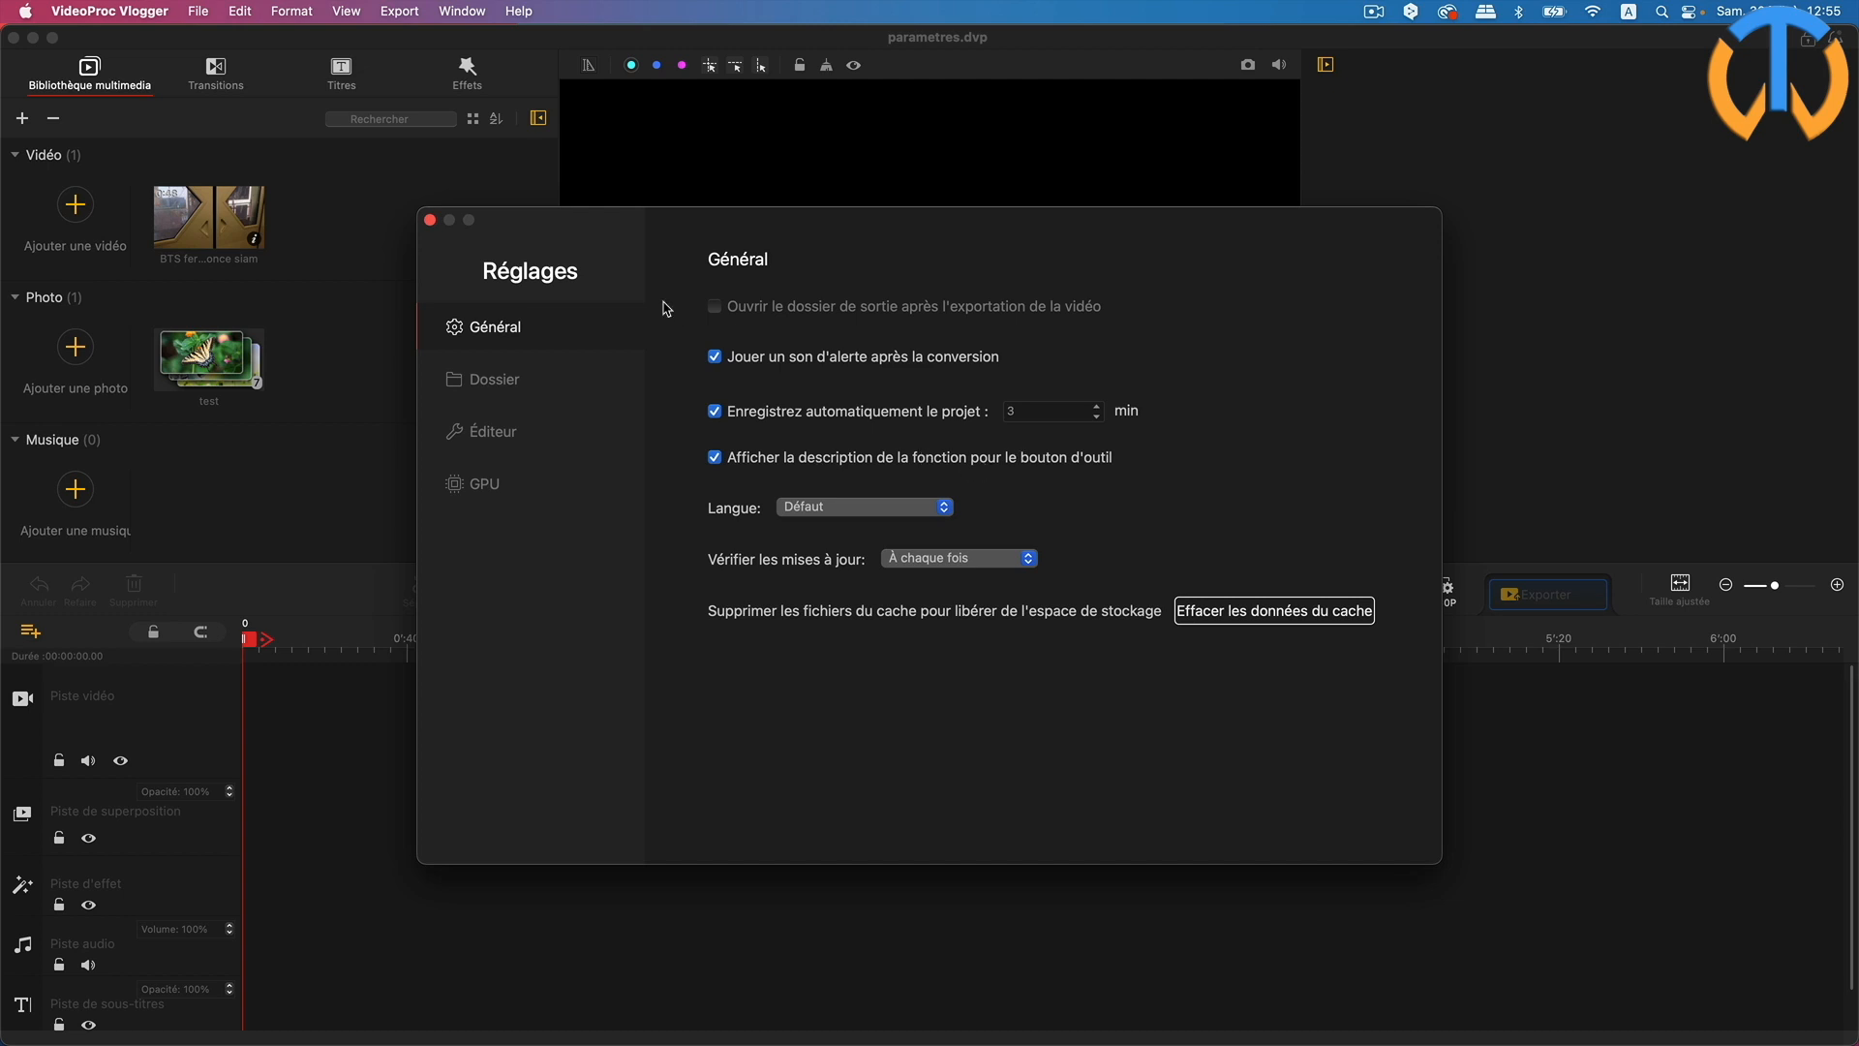
{"action": "left_click", "coordinate": [431, 221]}
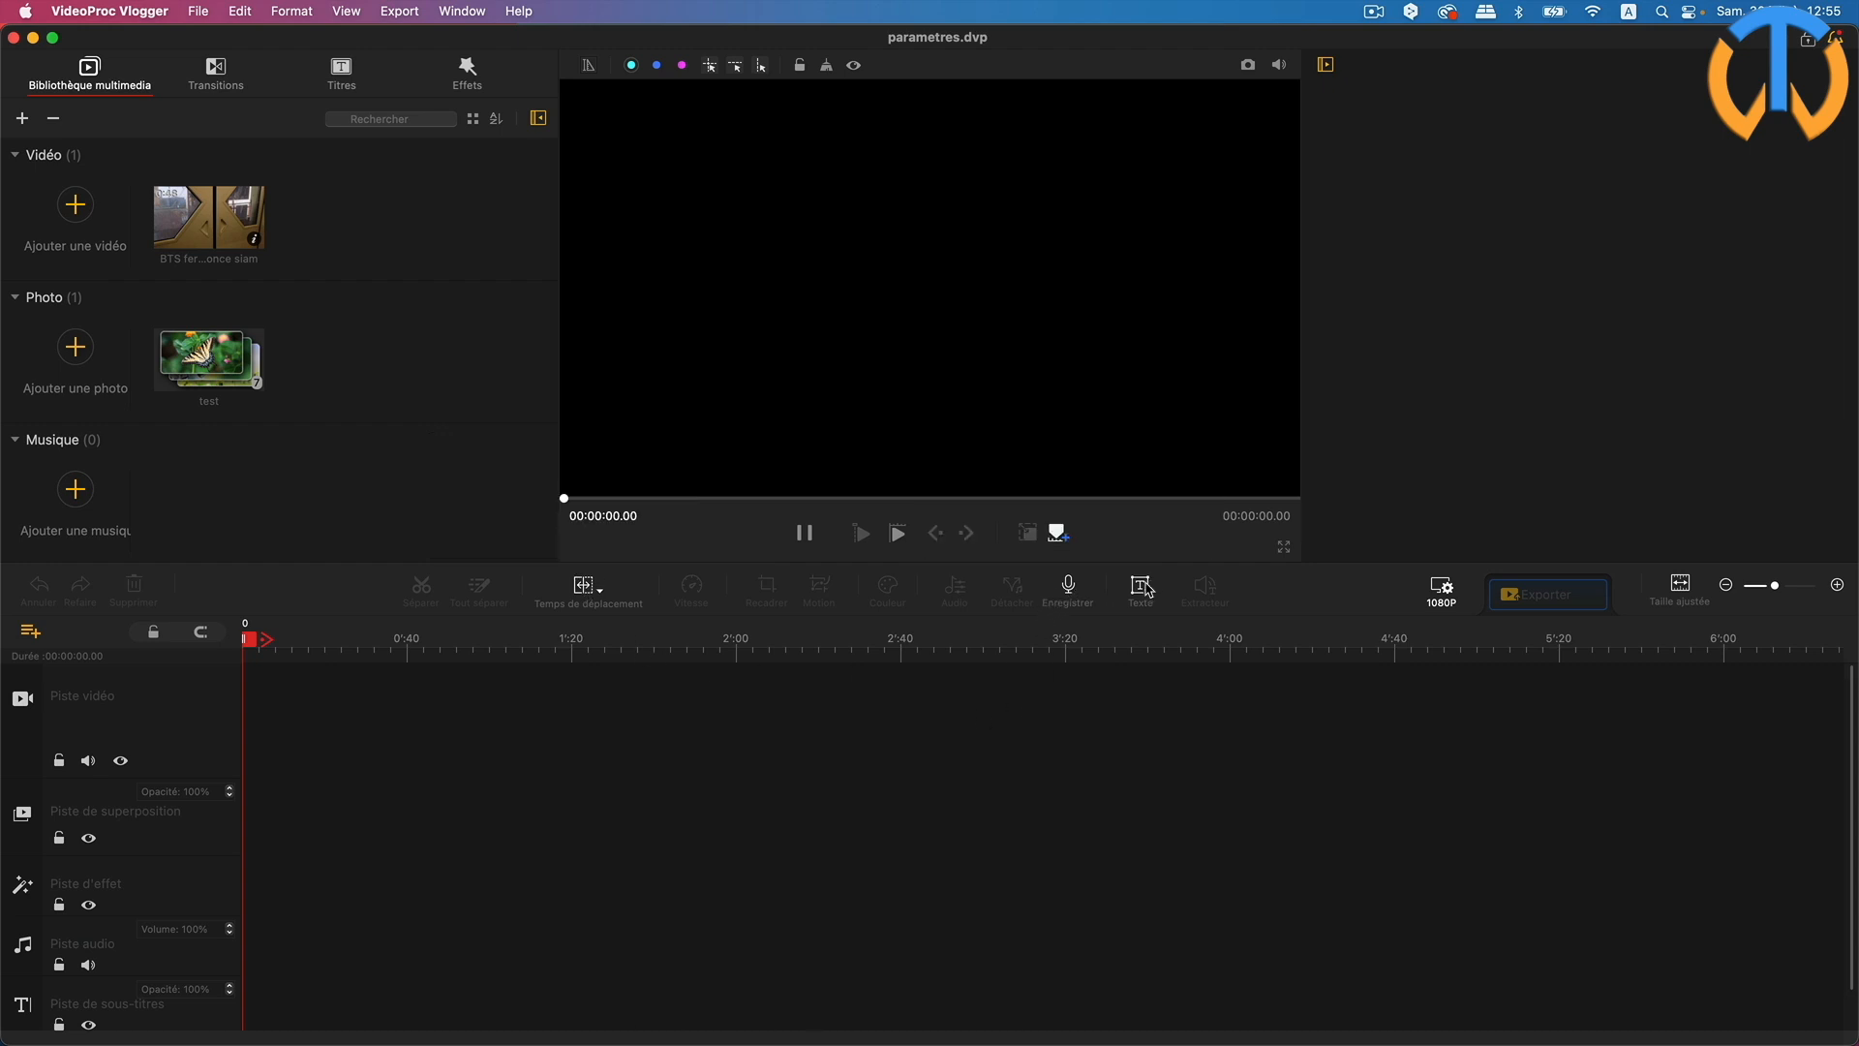
Reopen the preferences and turn off the function descriptions for tool buttons
{"action": "left_click", "coordinate": [136, 13]}
{"action": "left_click", "coordinate": [116, 94]}
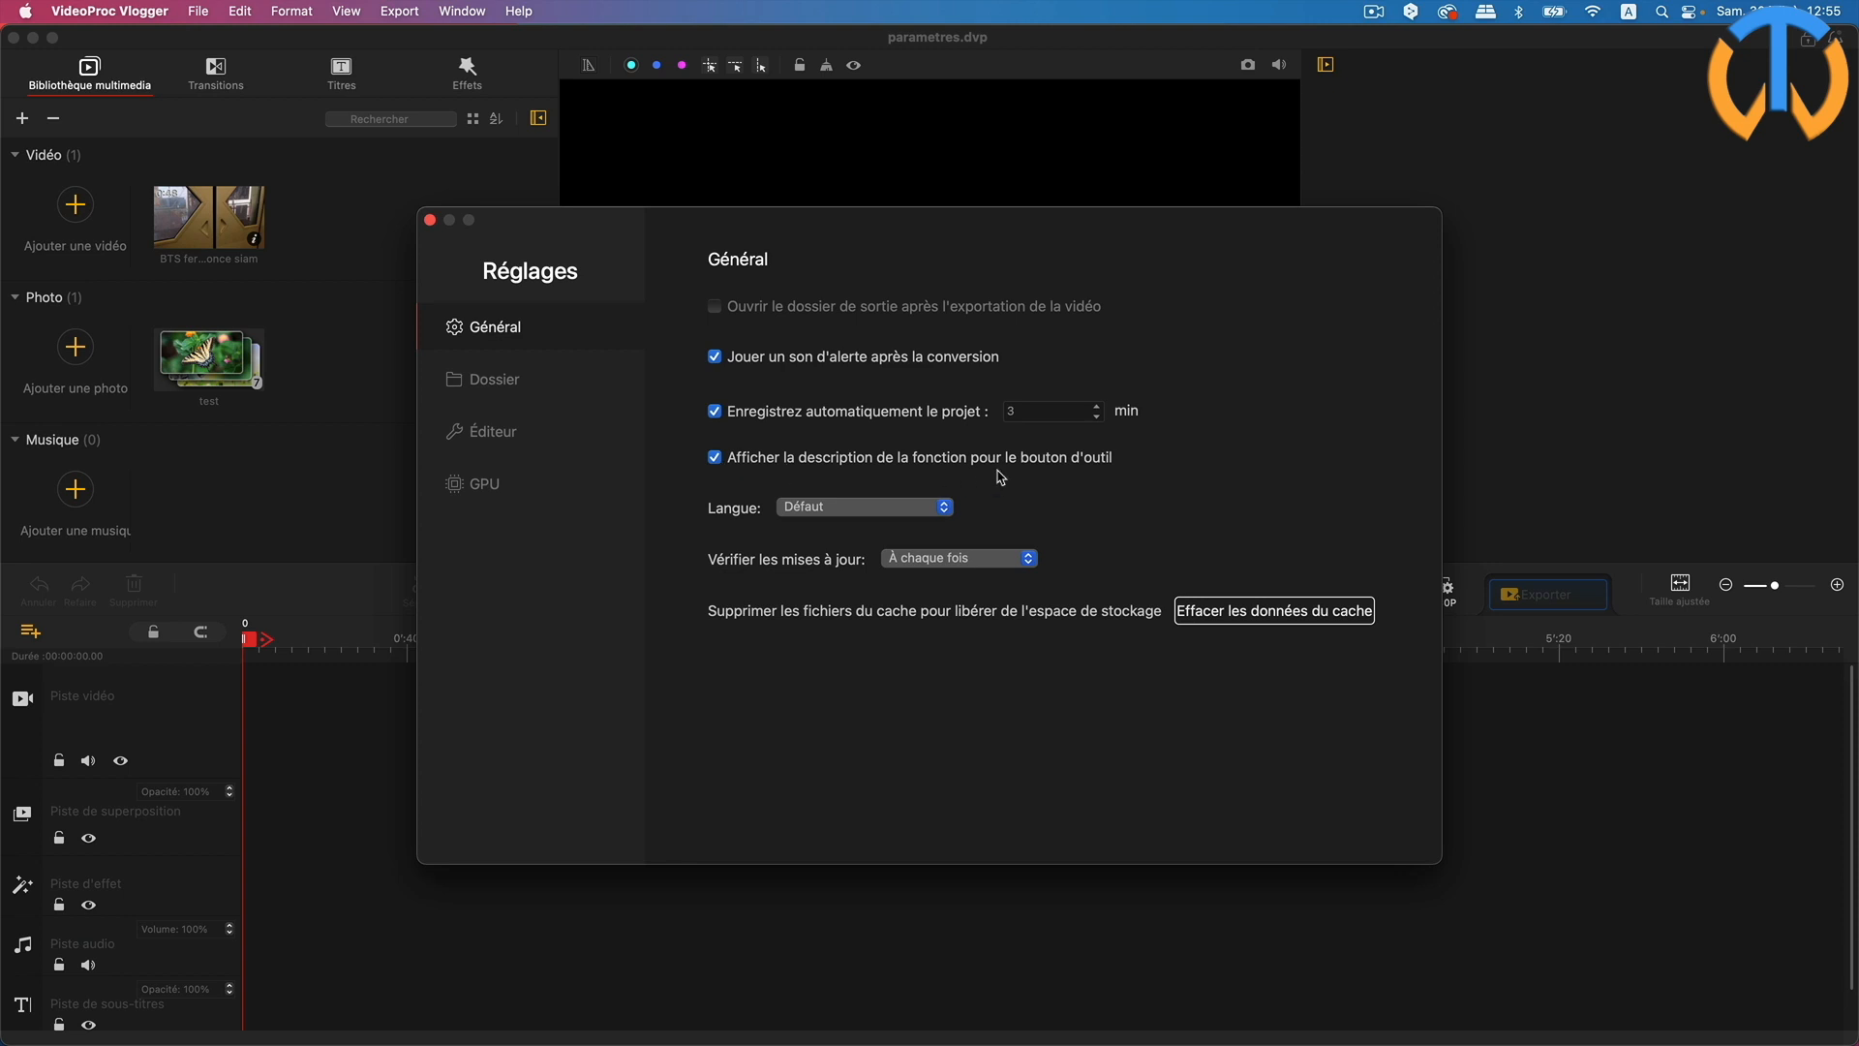
{"action": "left_click", "coordinate": [714, 459]}
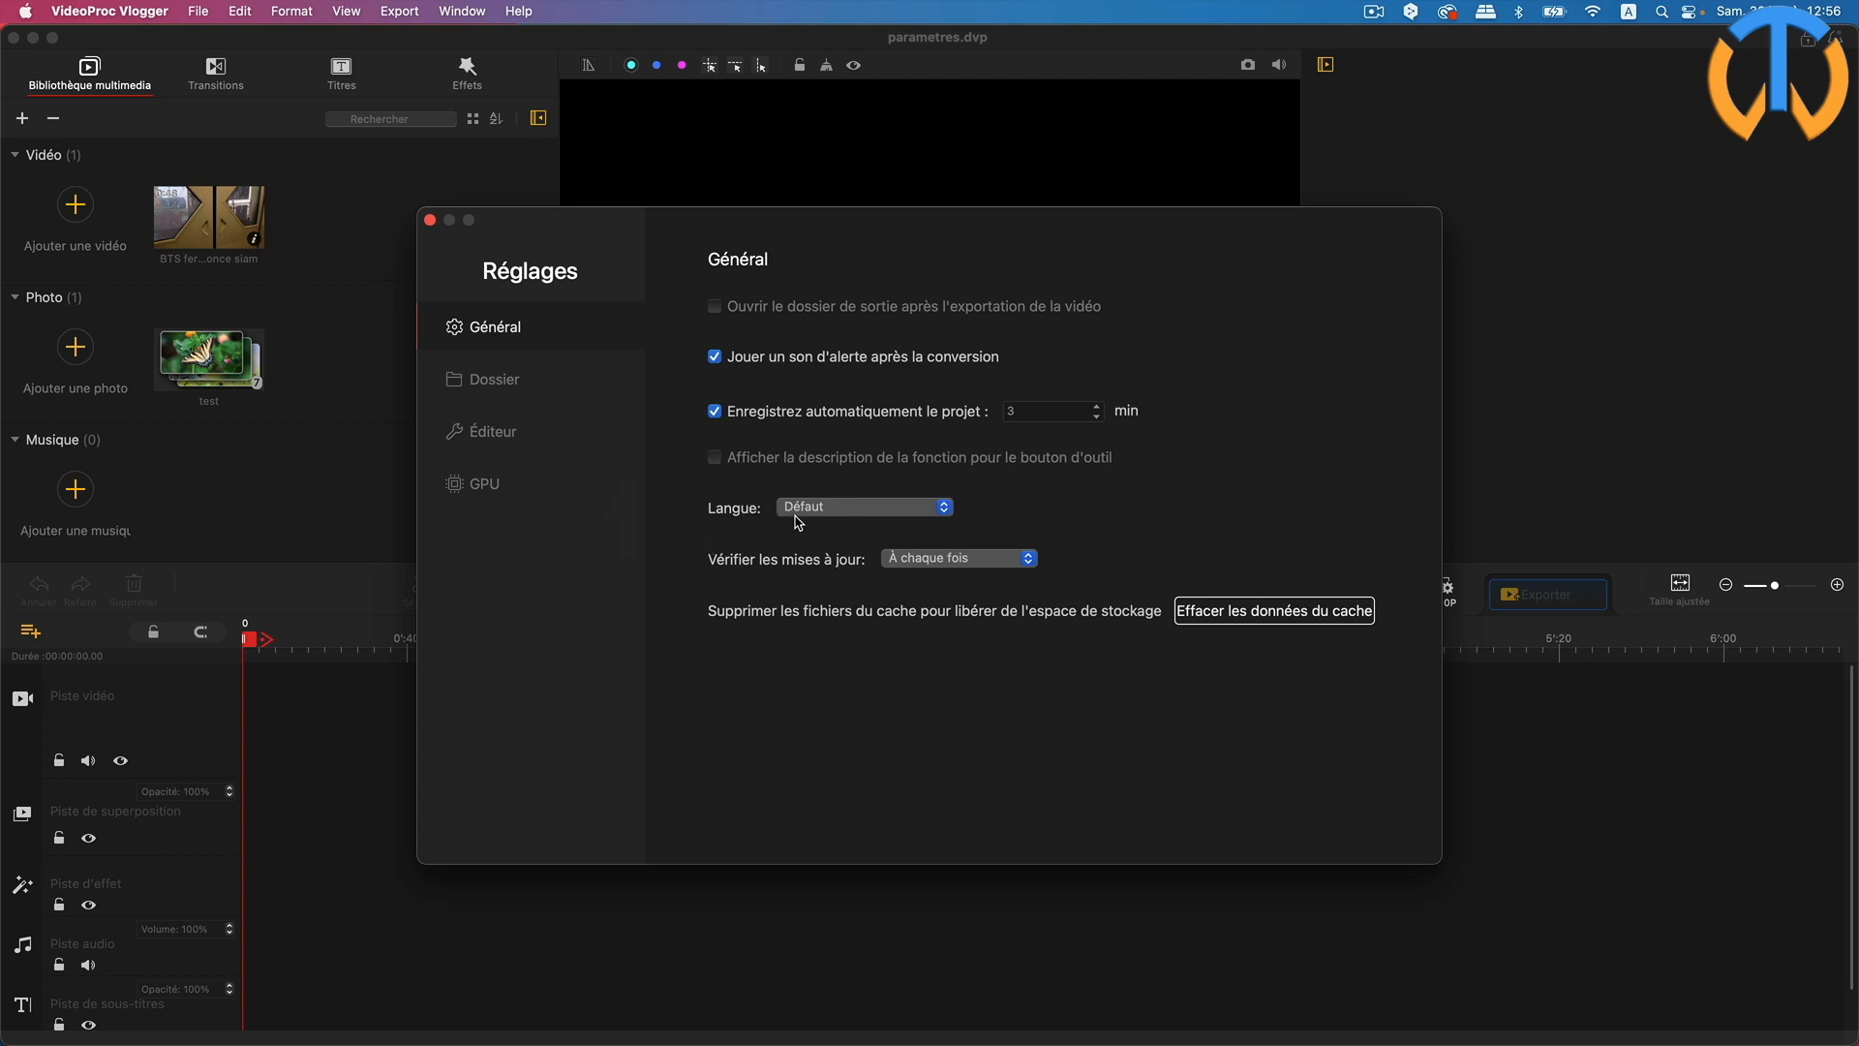
Check the available interface languages, set the update check to Chaque jour and clear the cache data
{"action": "left_click", "coordinate": [944, 508]}
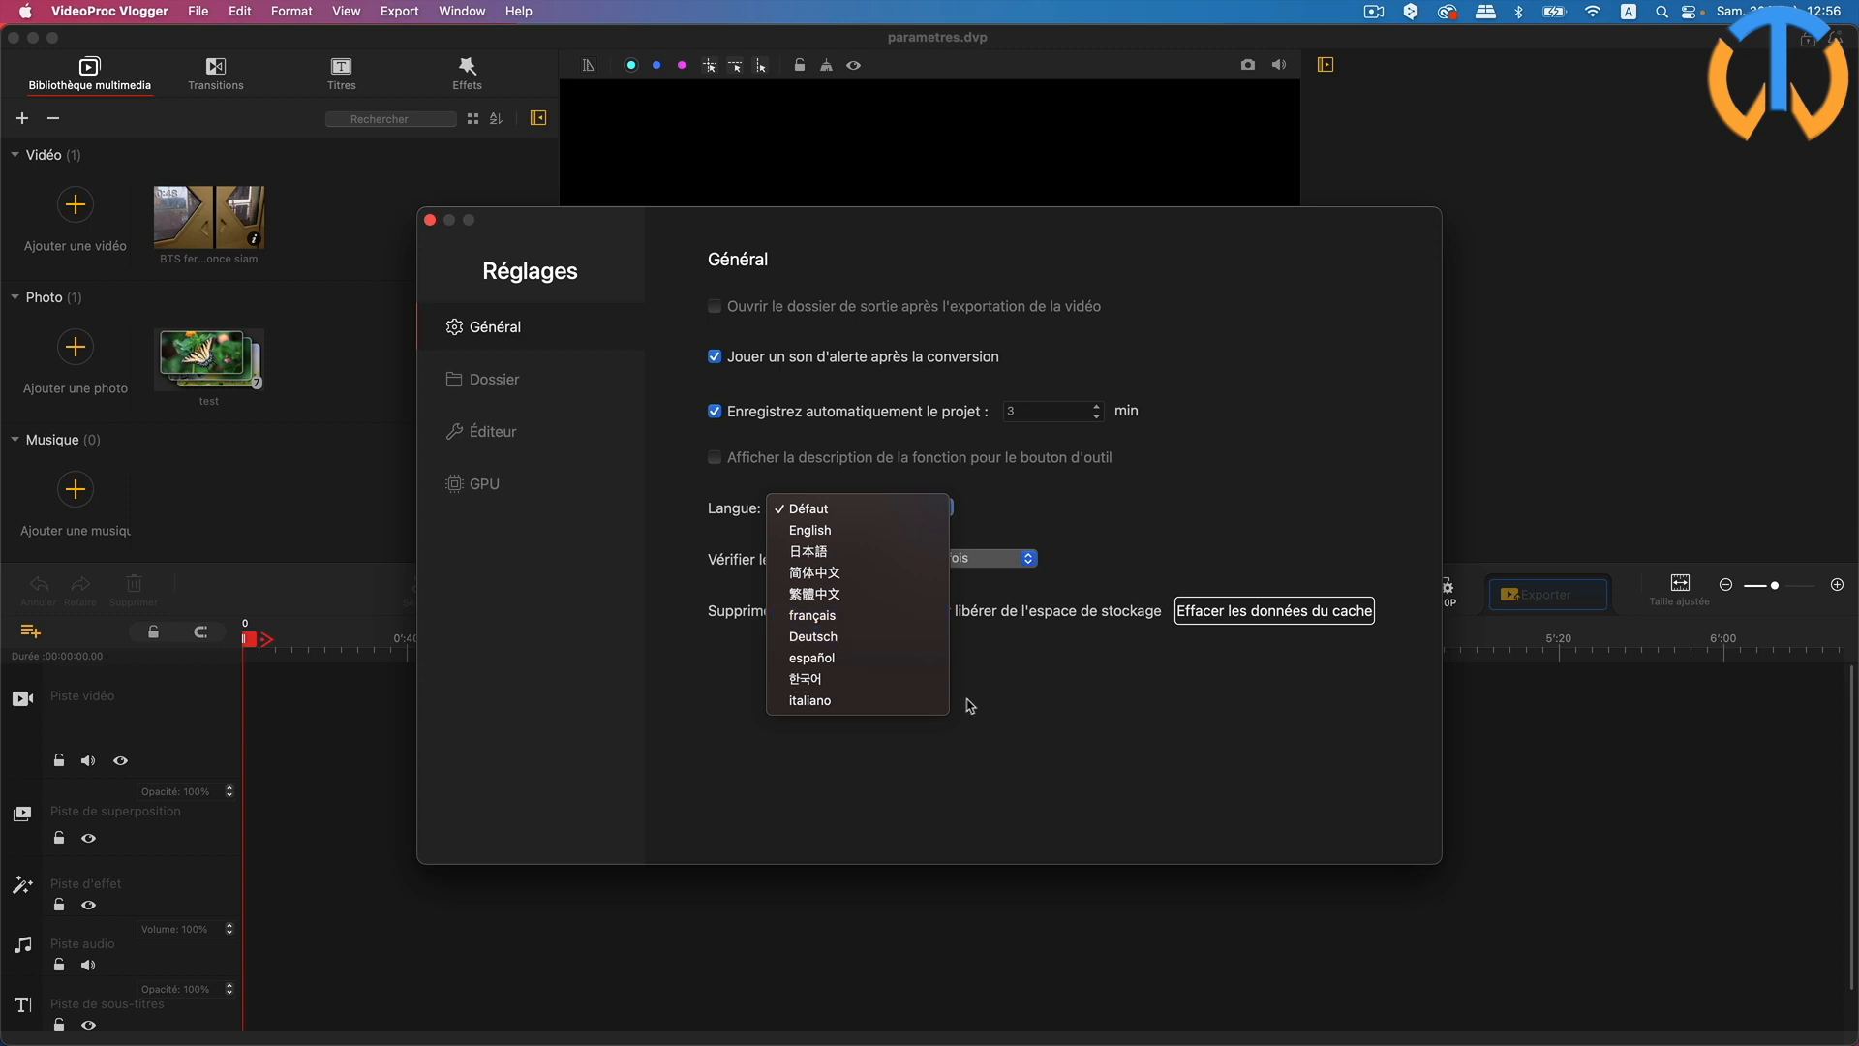
{"action": "left_click", "coordinate": [1246, 743]}
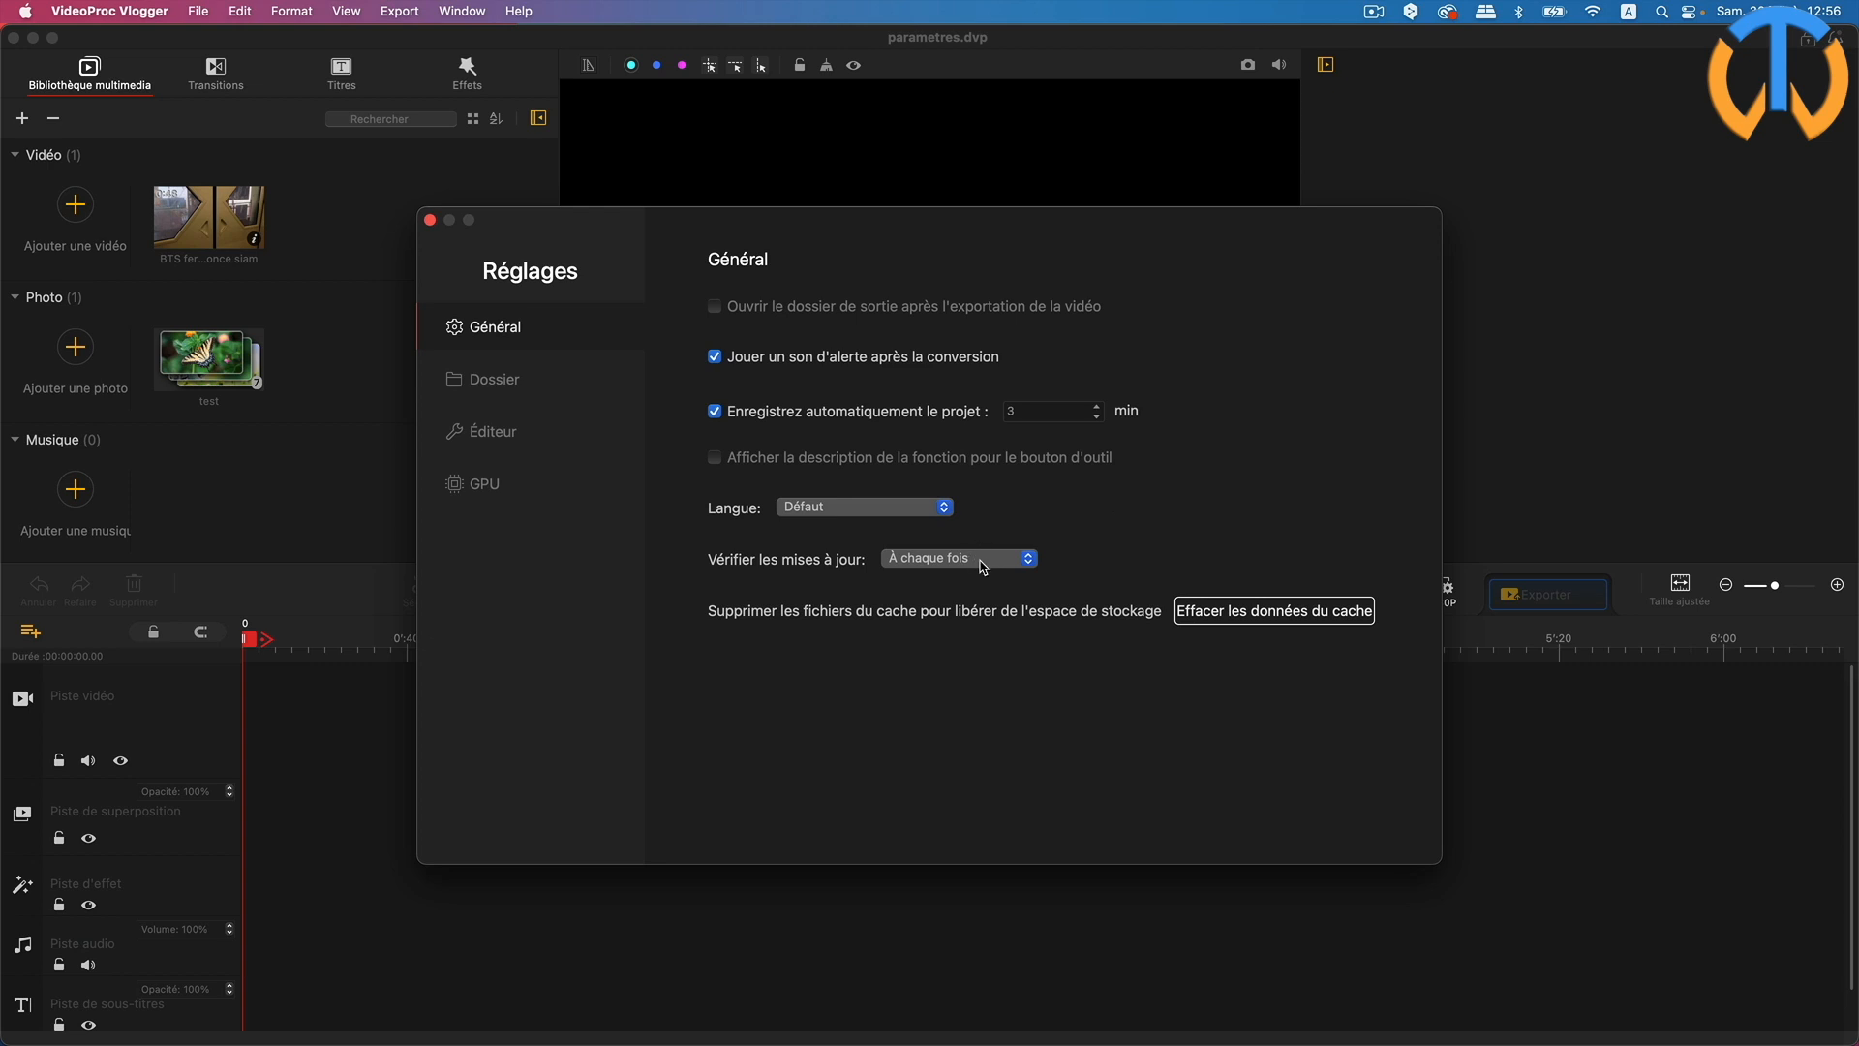
{"action": "left_click", "coordinate": [1022, 560]}
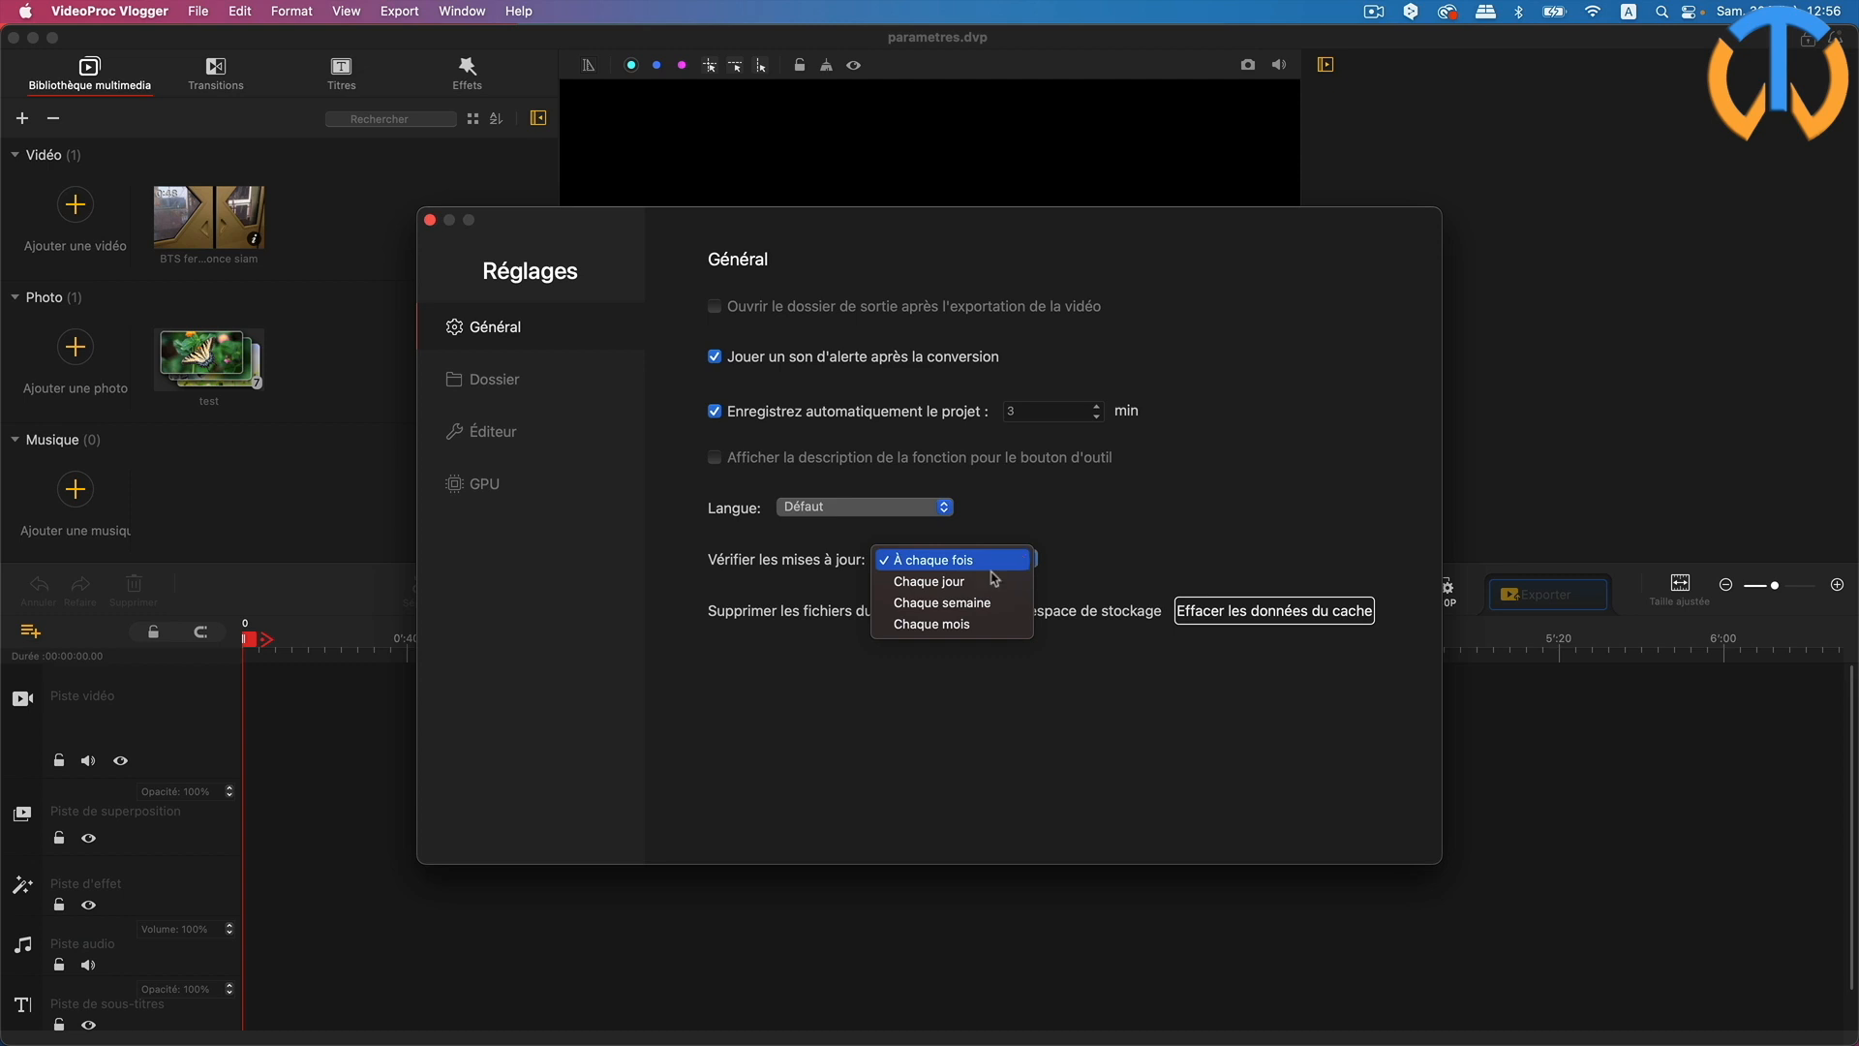
{"action": "left_click", "coordinate": [951, 586]}
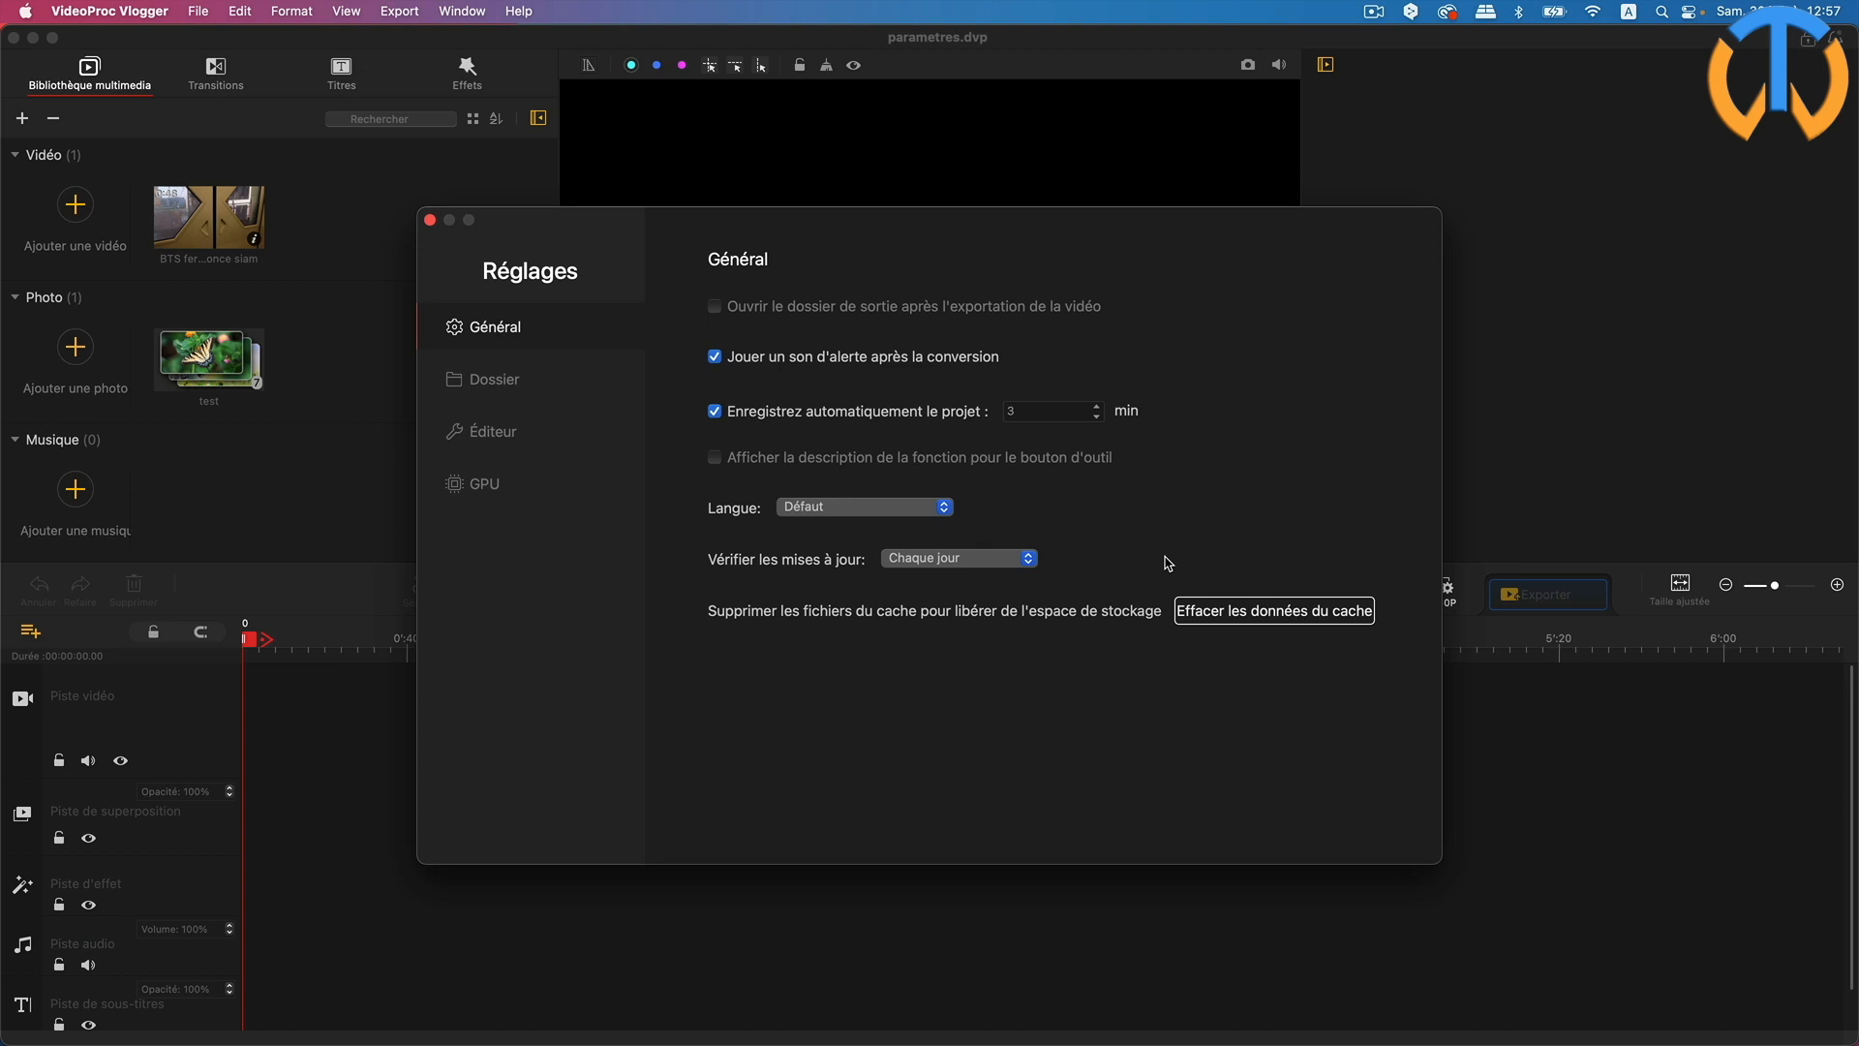
{"action": "left_click", "coordinate": [1253, 612]}
Inspect the project folder location in the Dossier settings, keeping the current projets folder
{"action": "left_click", "coordinate": [505, 379]}
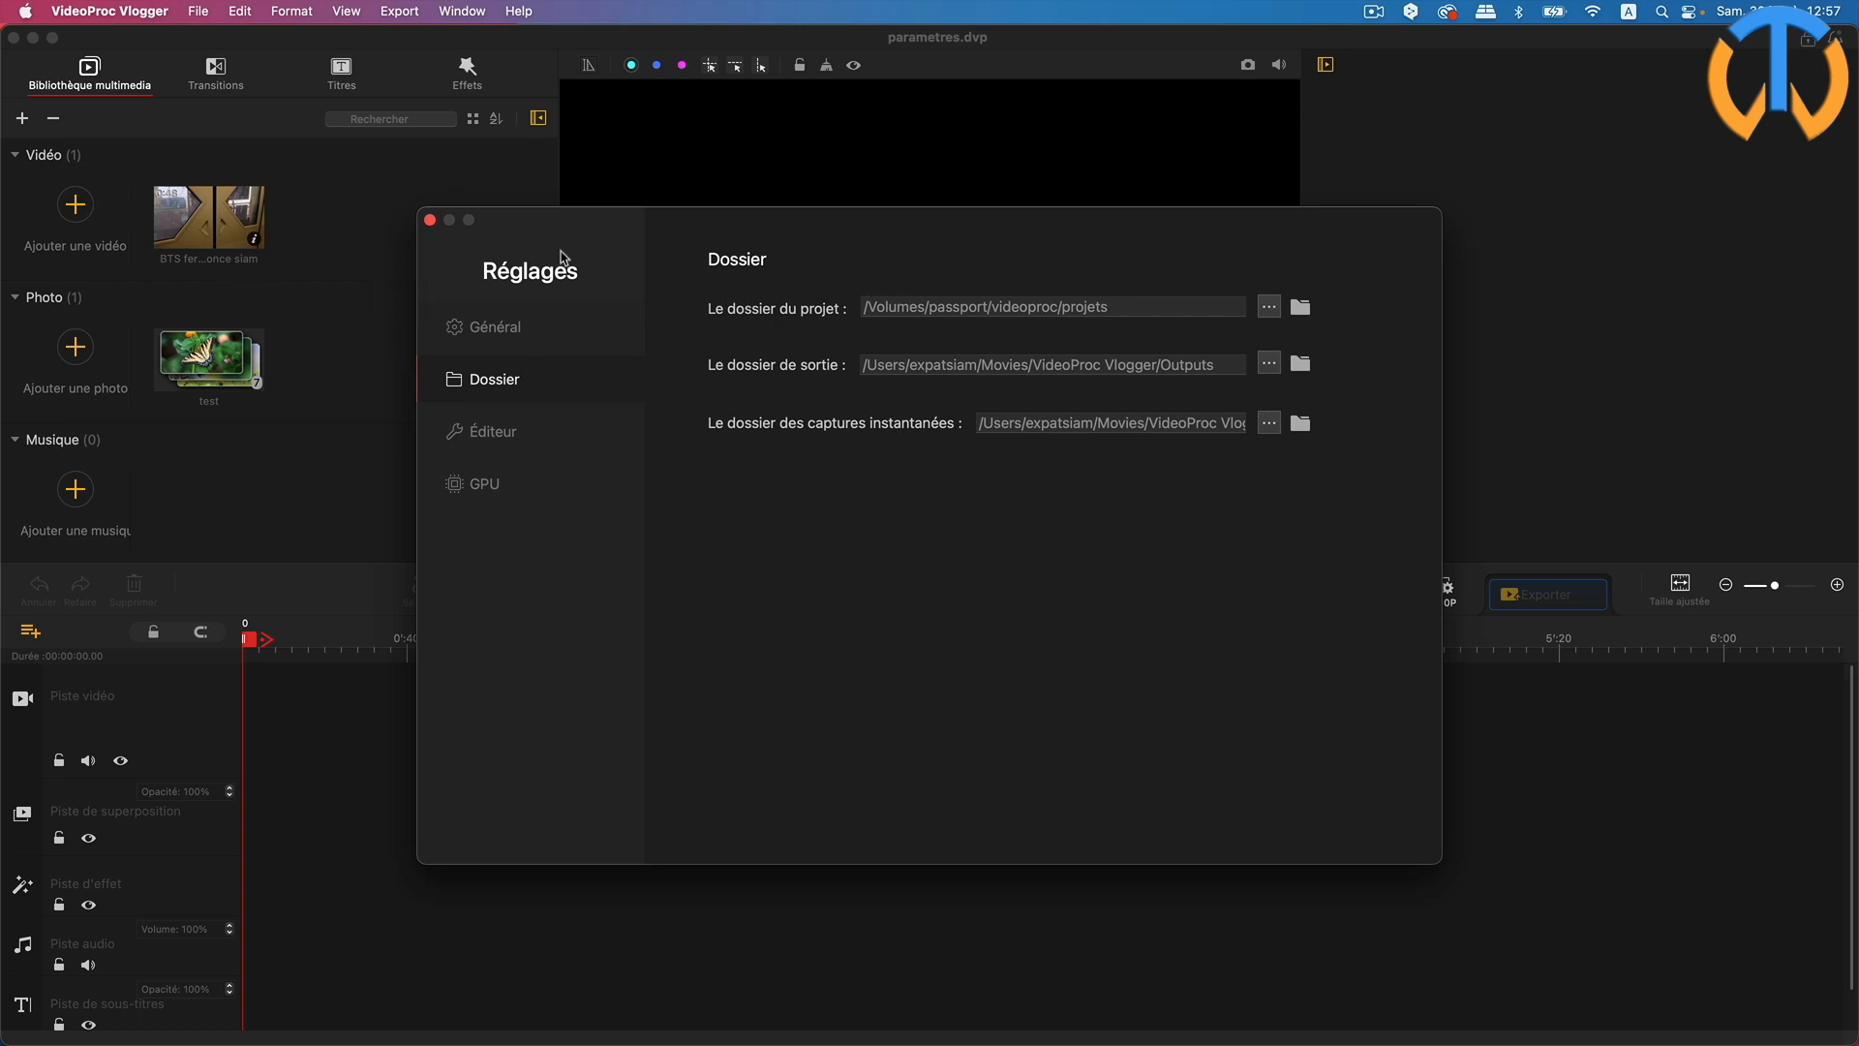
{"action": "left_click", "coordinate": [1271, 312]}
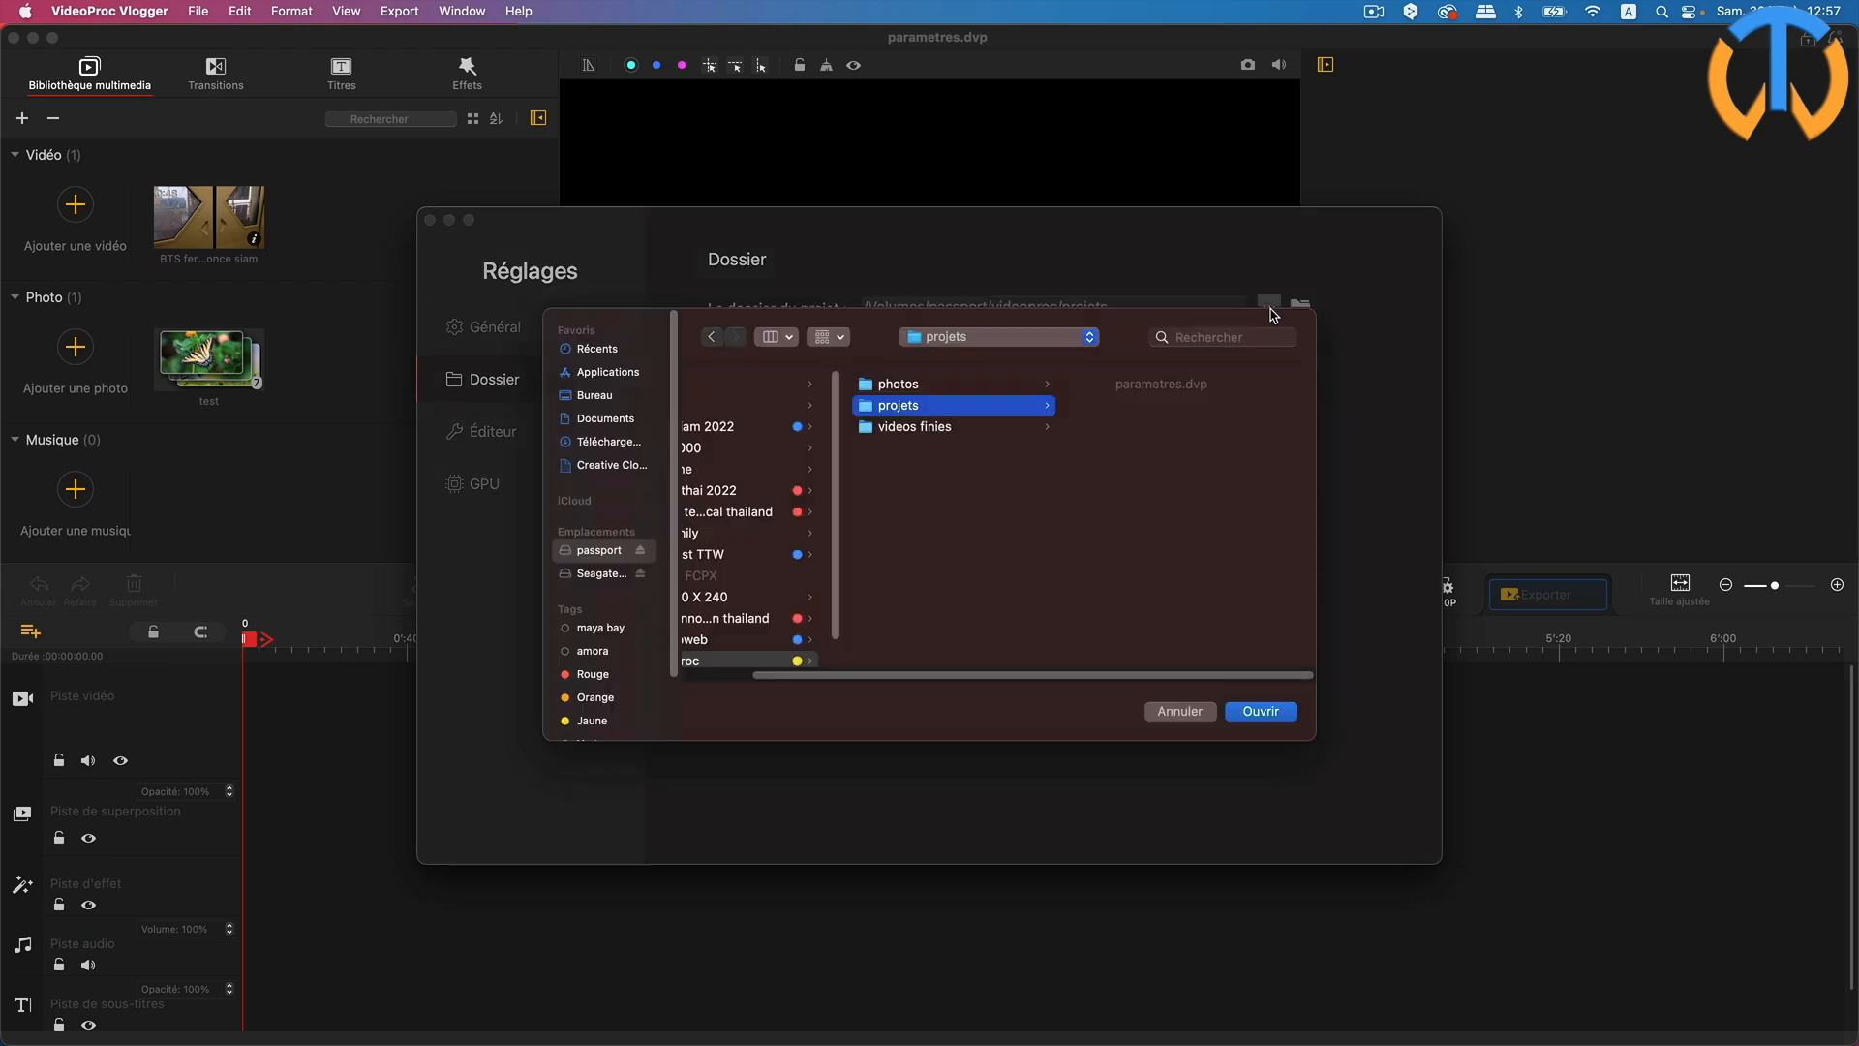
{"action": "left_click_drag", "start_coordinate": [862, 689], "coordinate": [699, 693]}
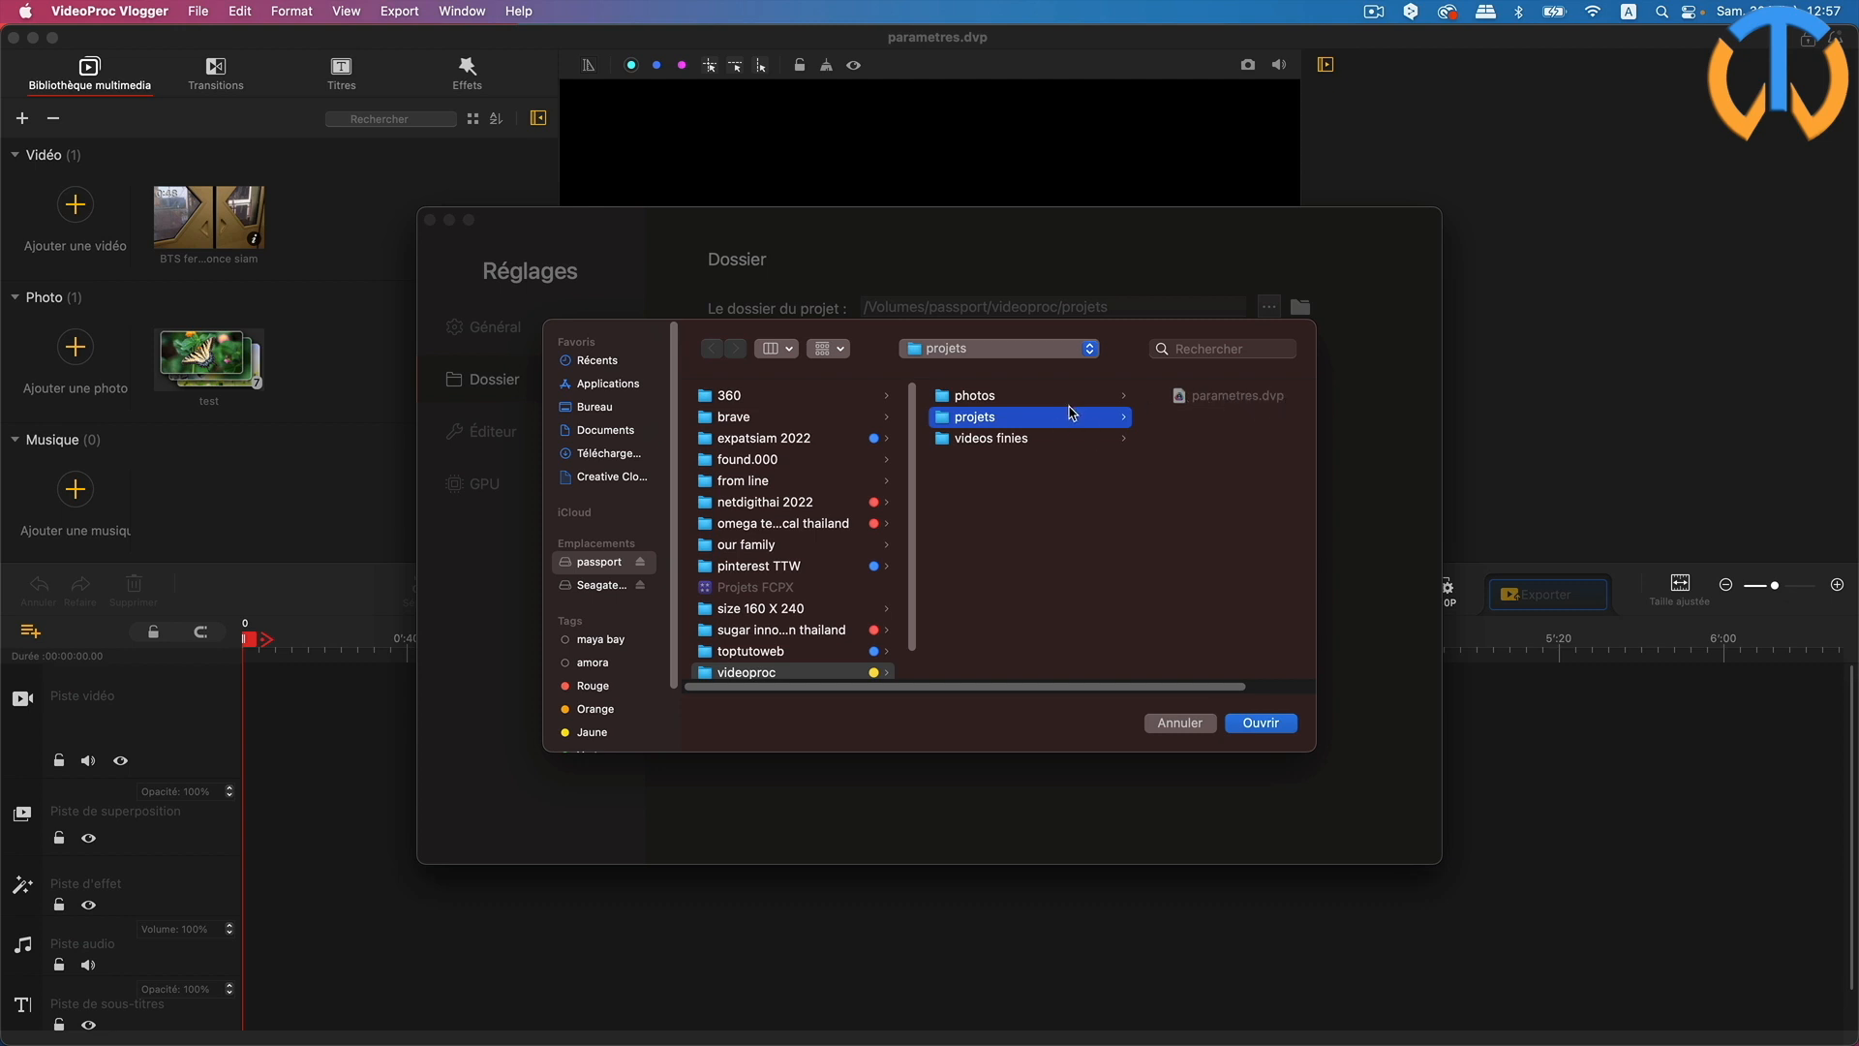
{"action": "left_click", "coordinate": [1179, 723]}
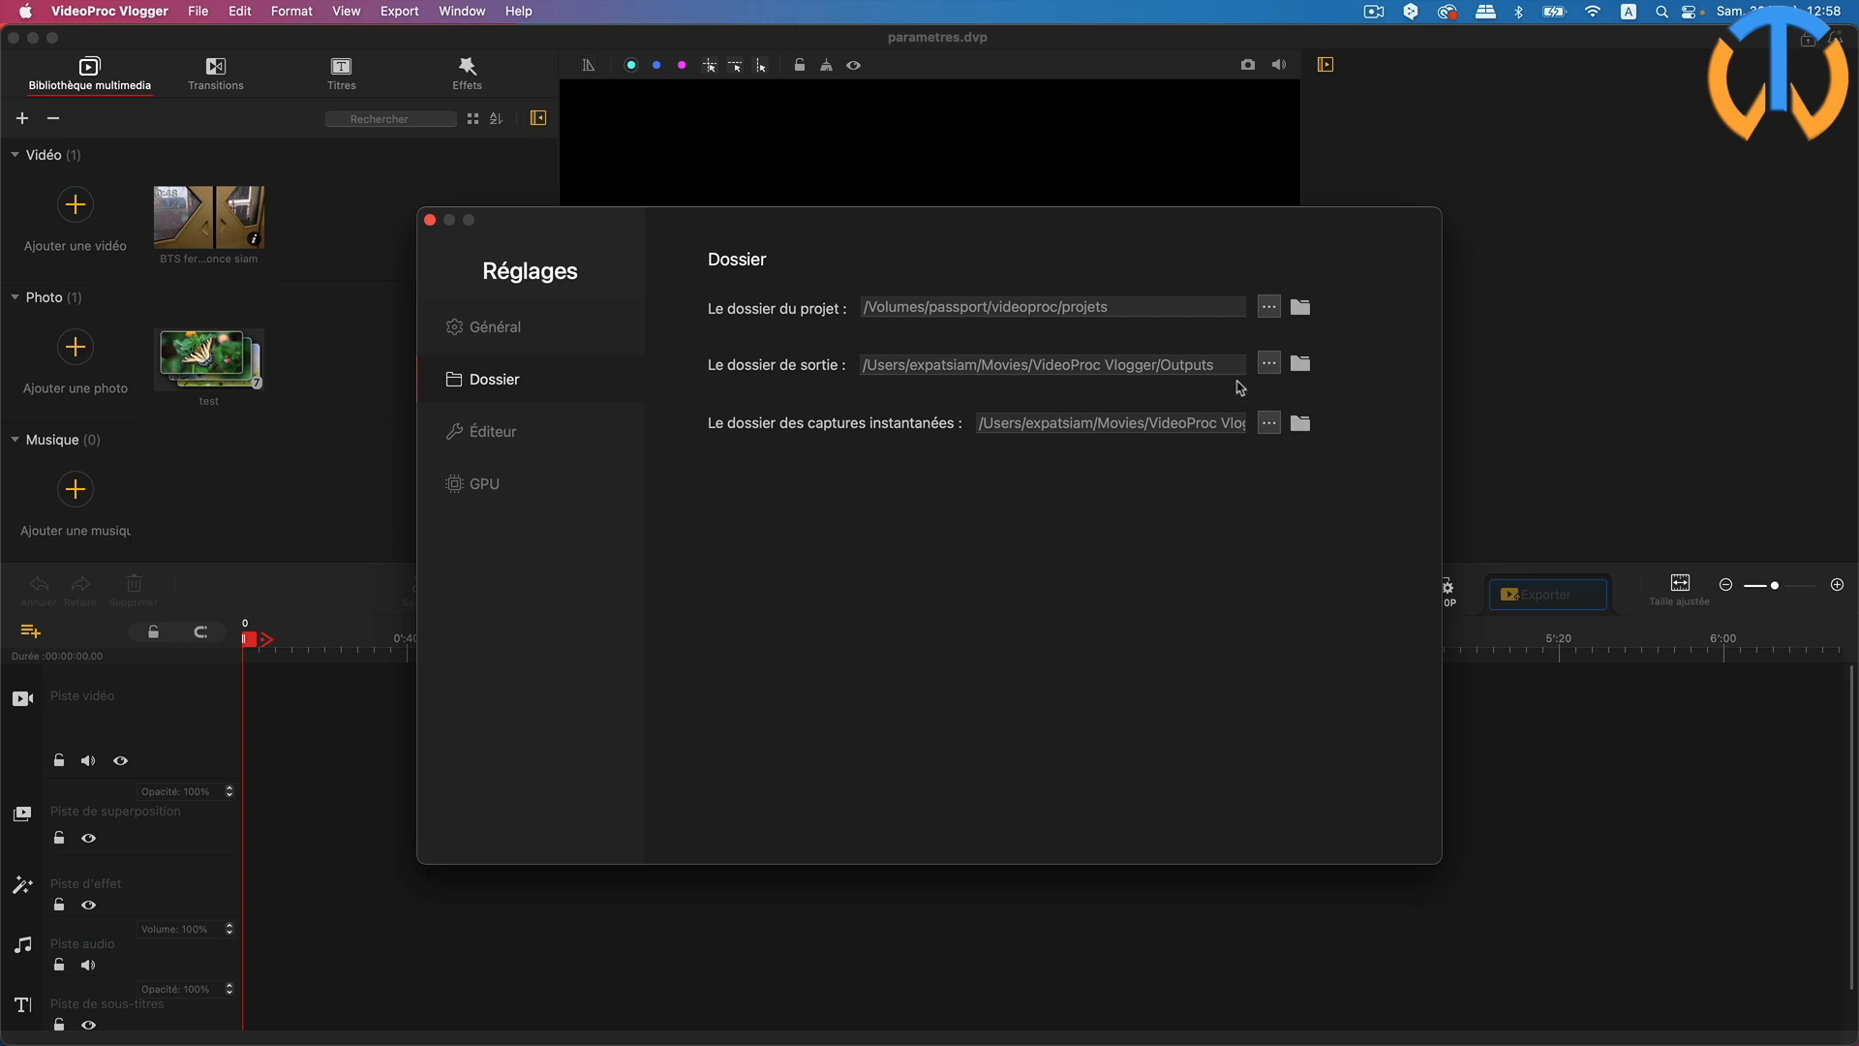
Set the output folder to videoproc/videos finies on the passport drive
{"action": "left_click", "coordinate": [1271, 366]}
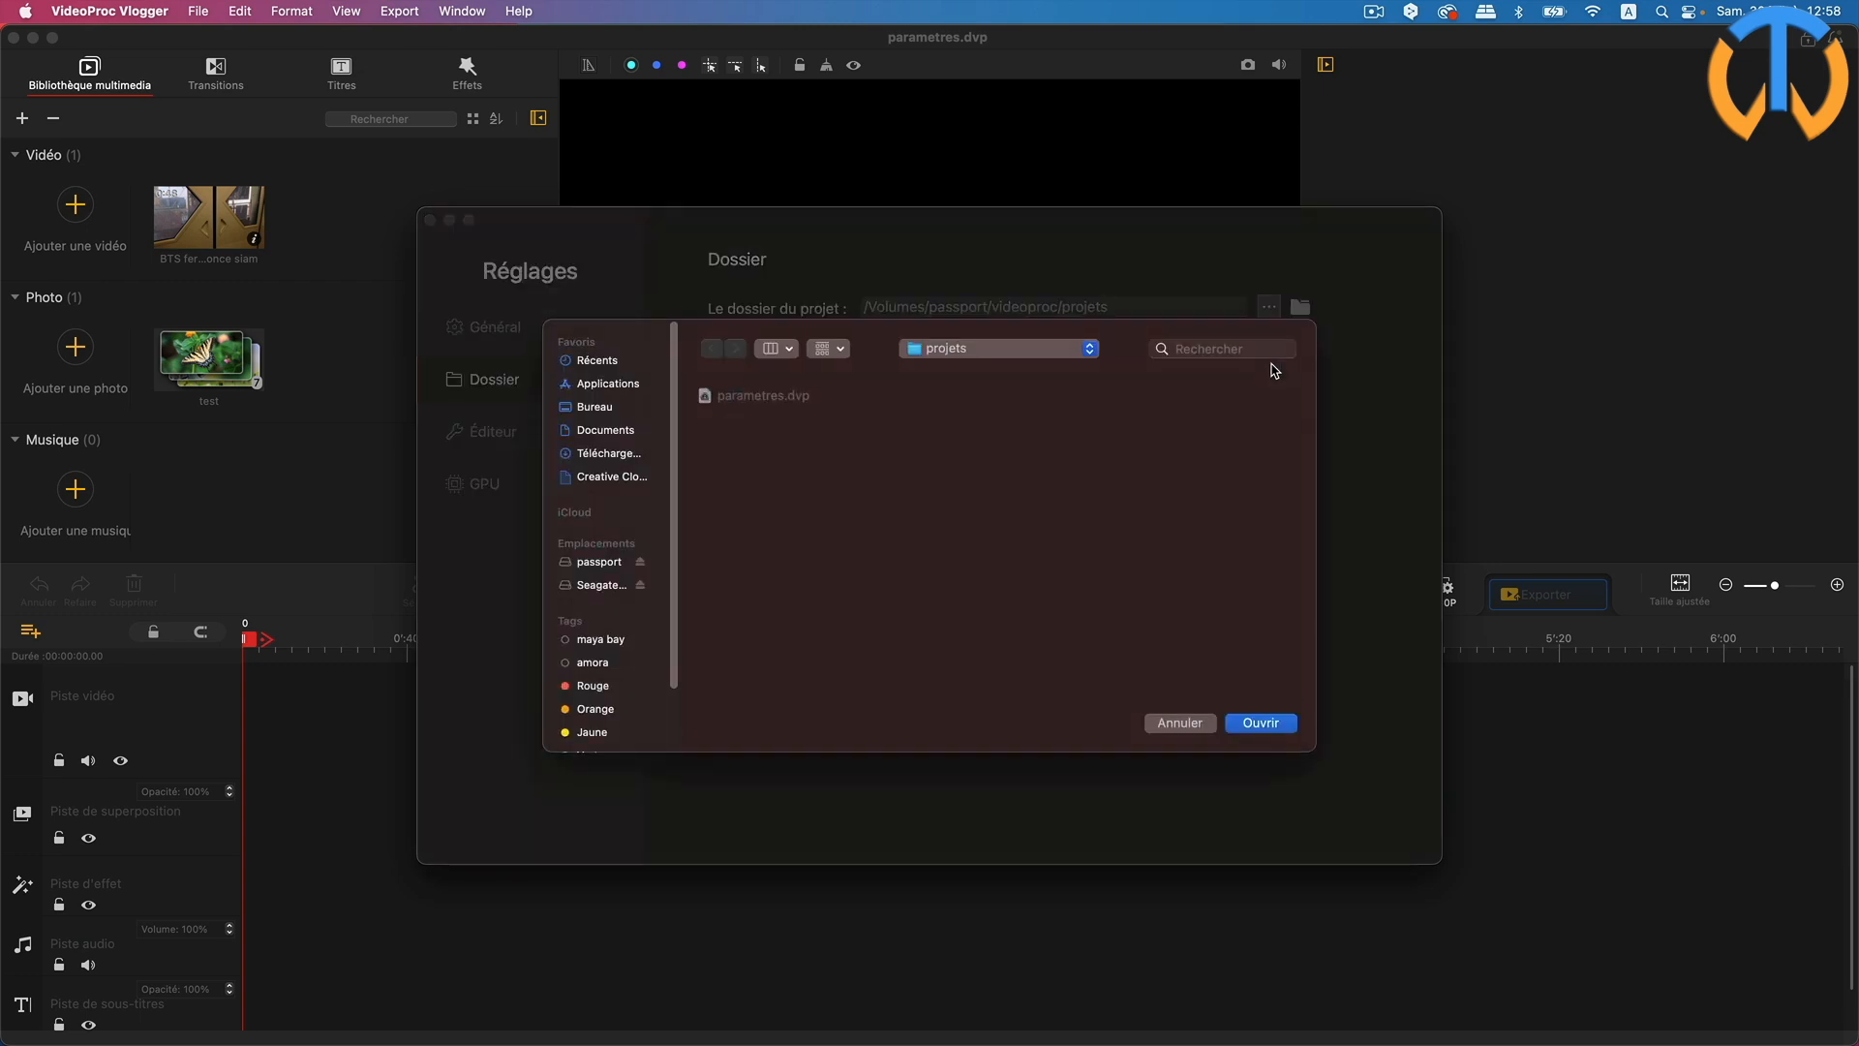
{"action": "left_click", "coordinate": [606, 564]}
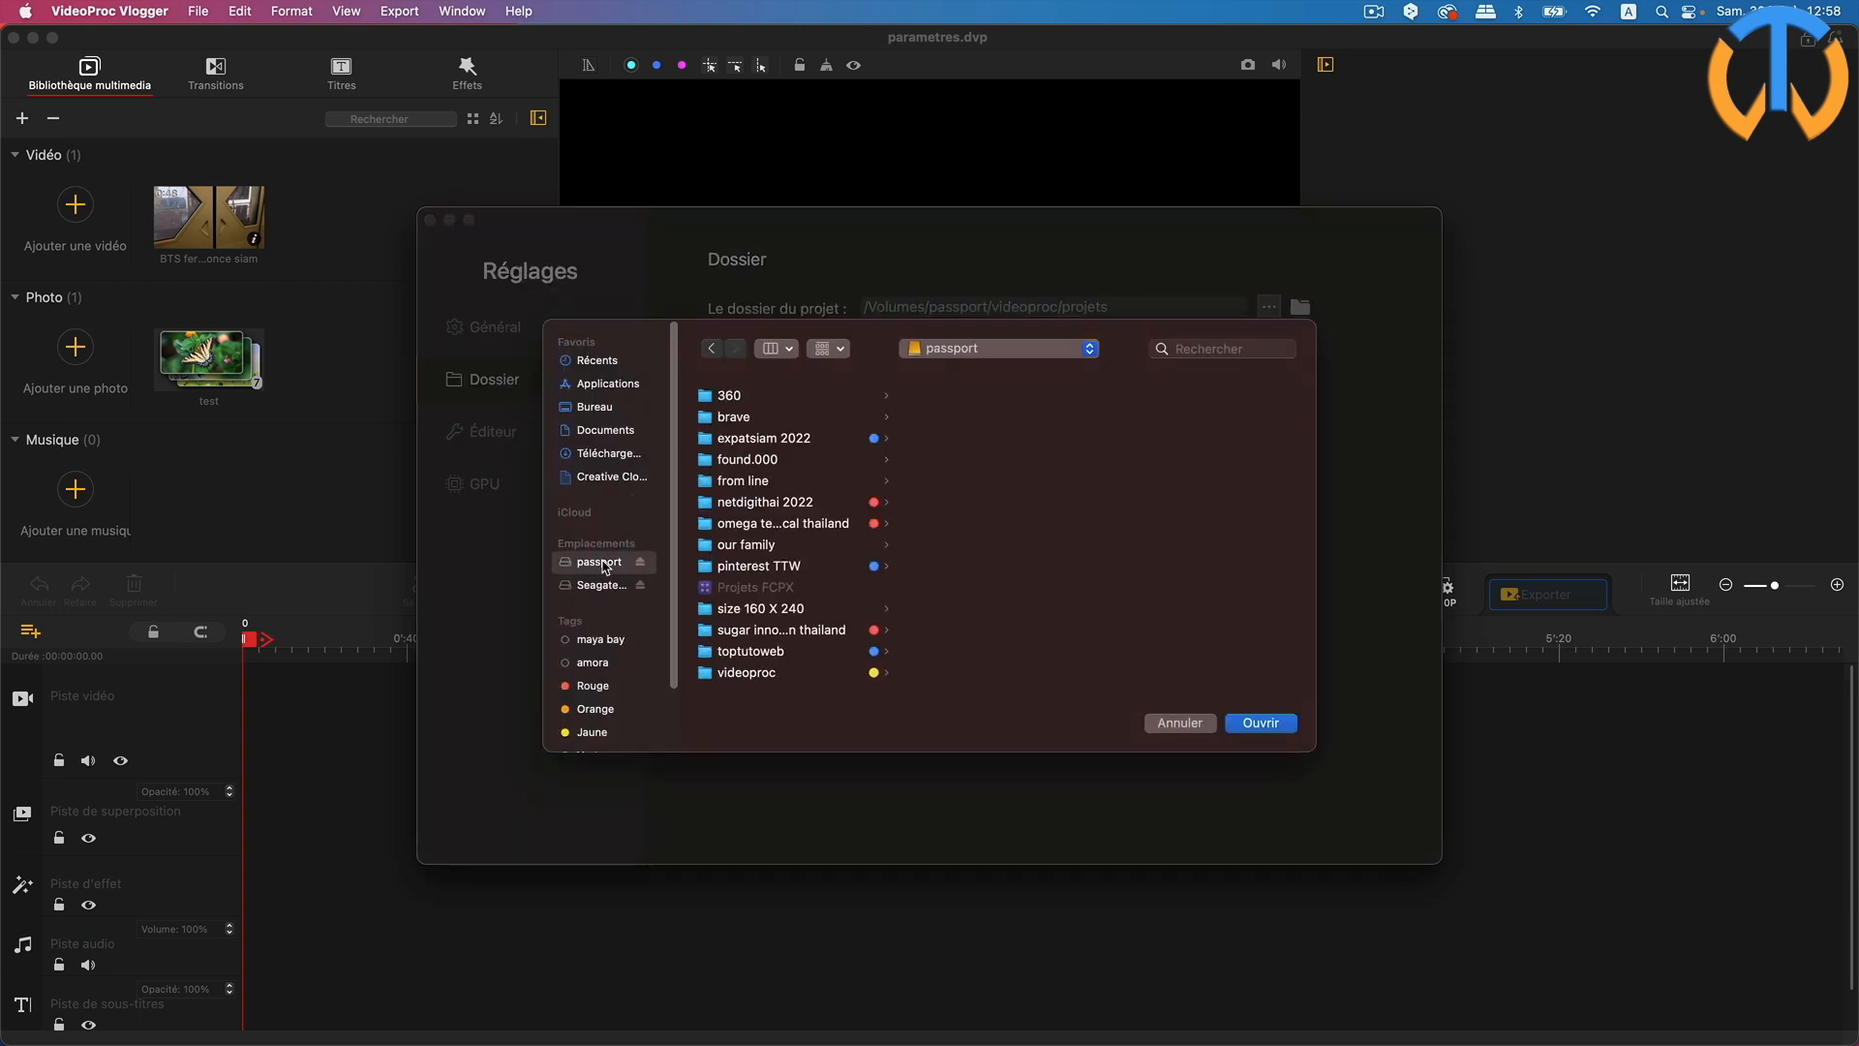
{"action": "left_click", "coordinate": [760, 673]}
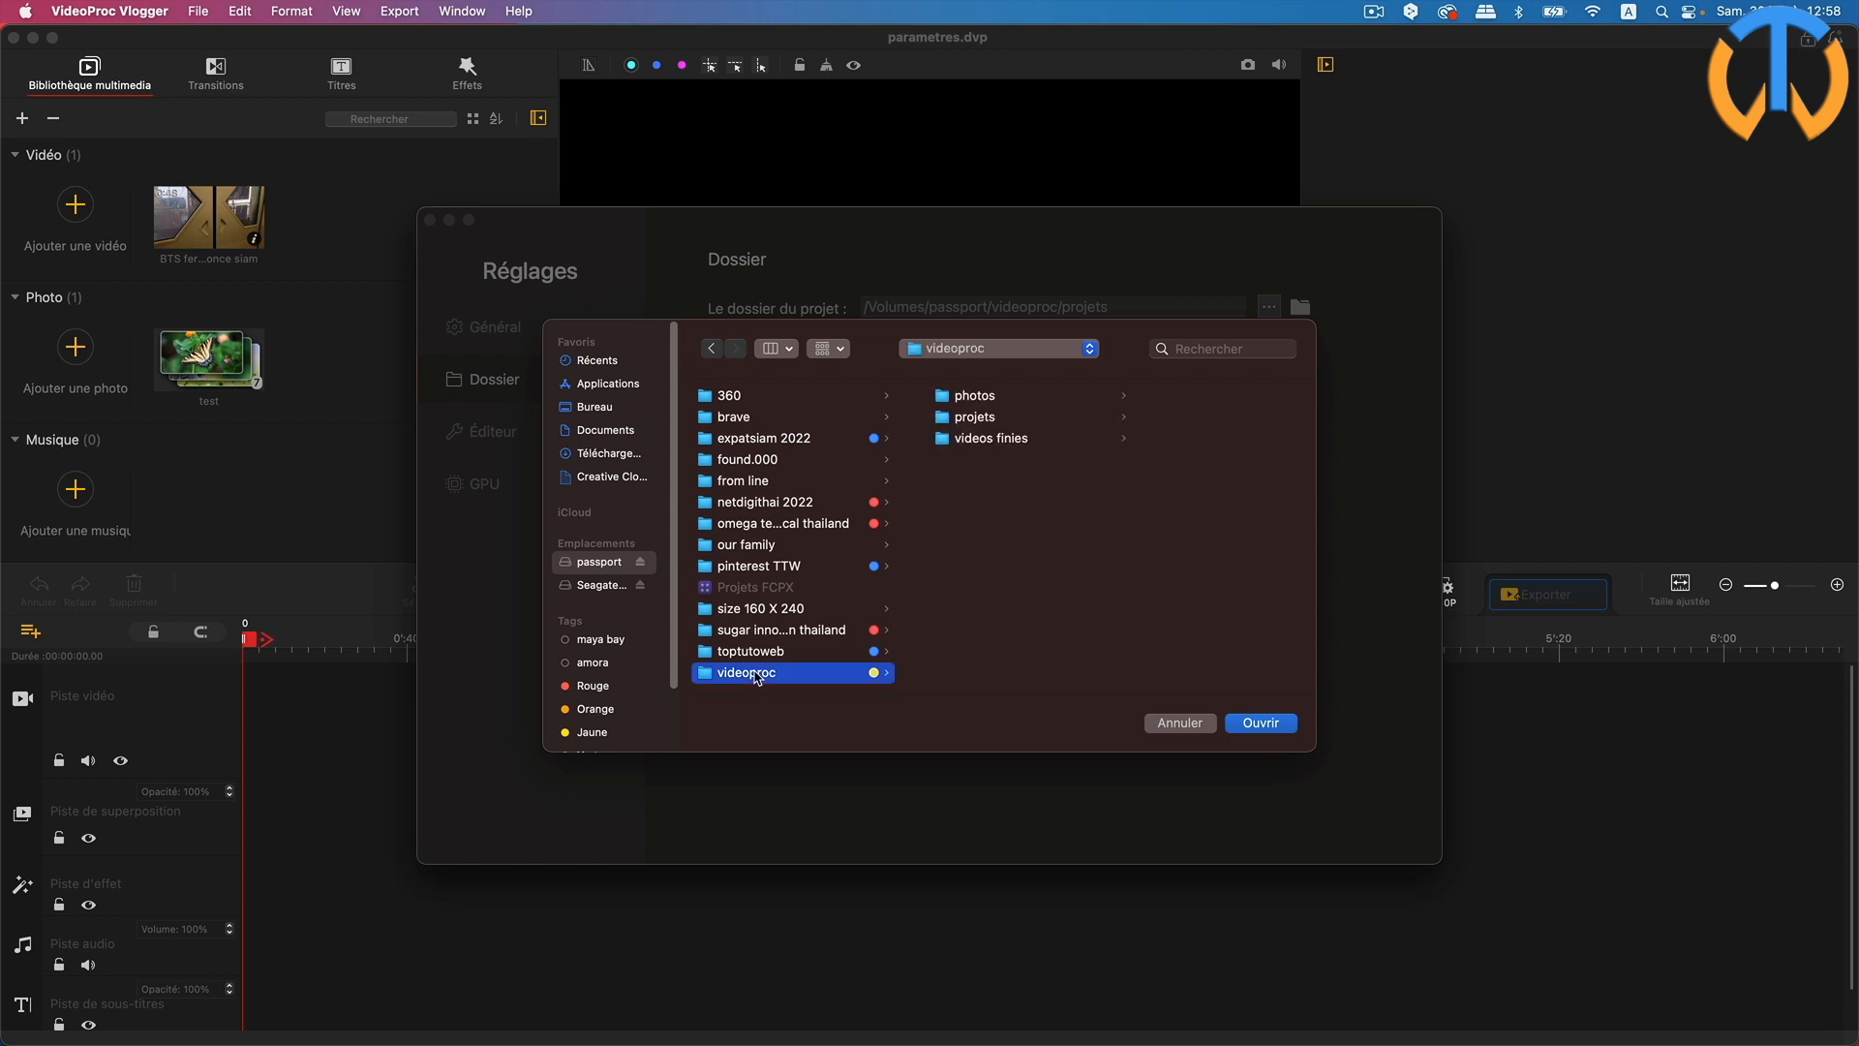
{"action": "left_click", "coordinate": [1000, 443]}
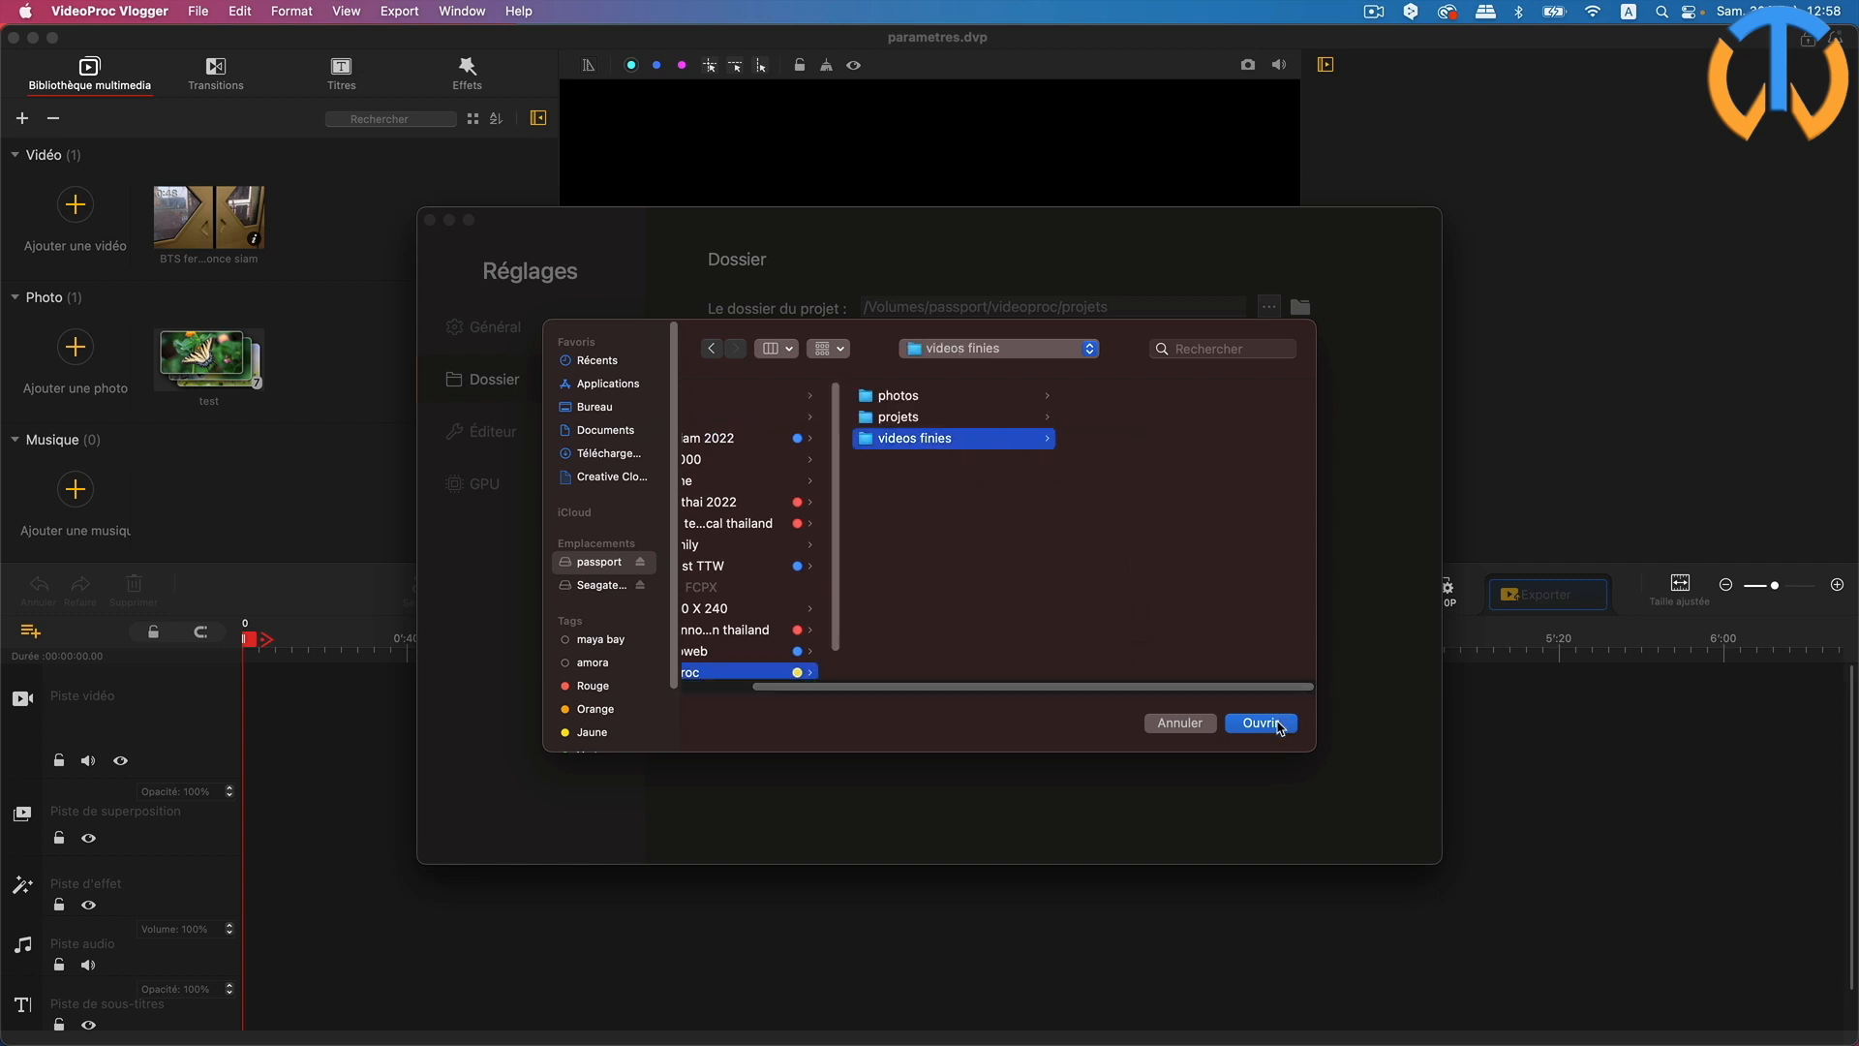
{"action": "left_click", "coordinate": [1262, 724]}
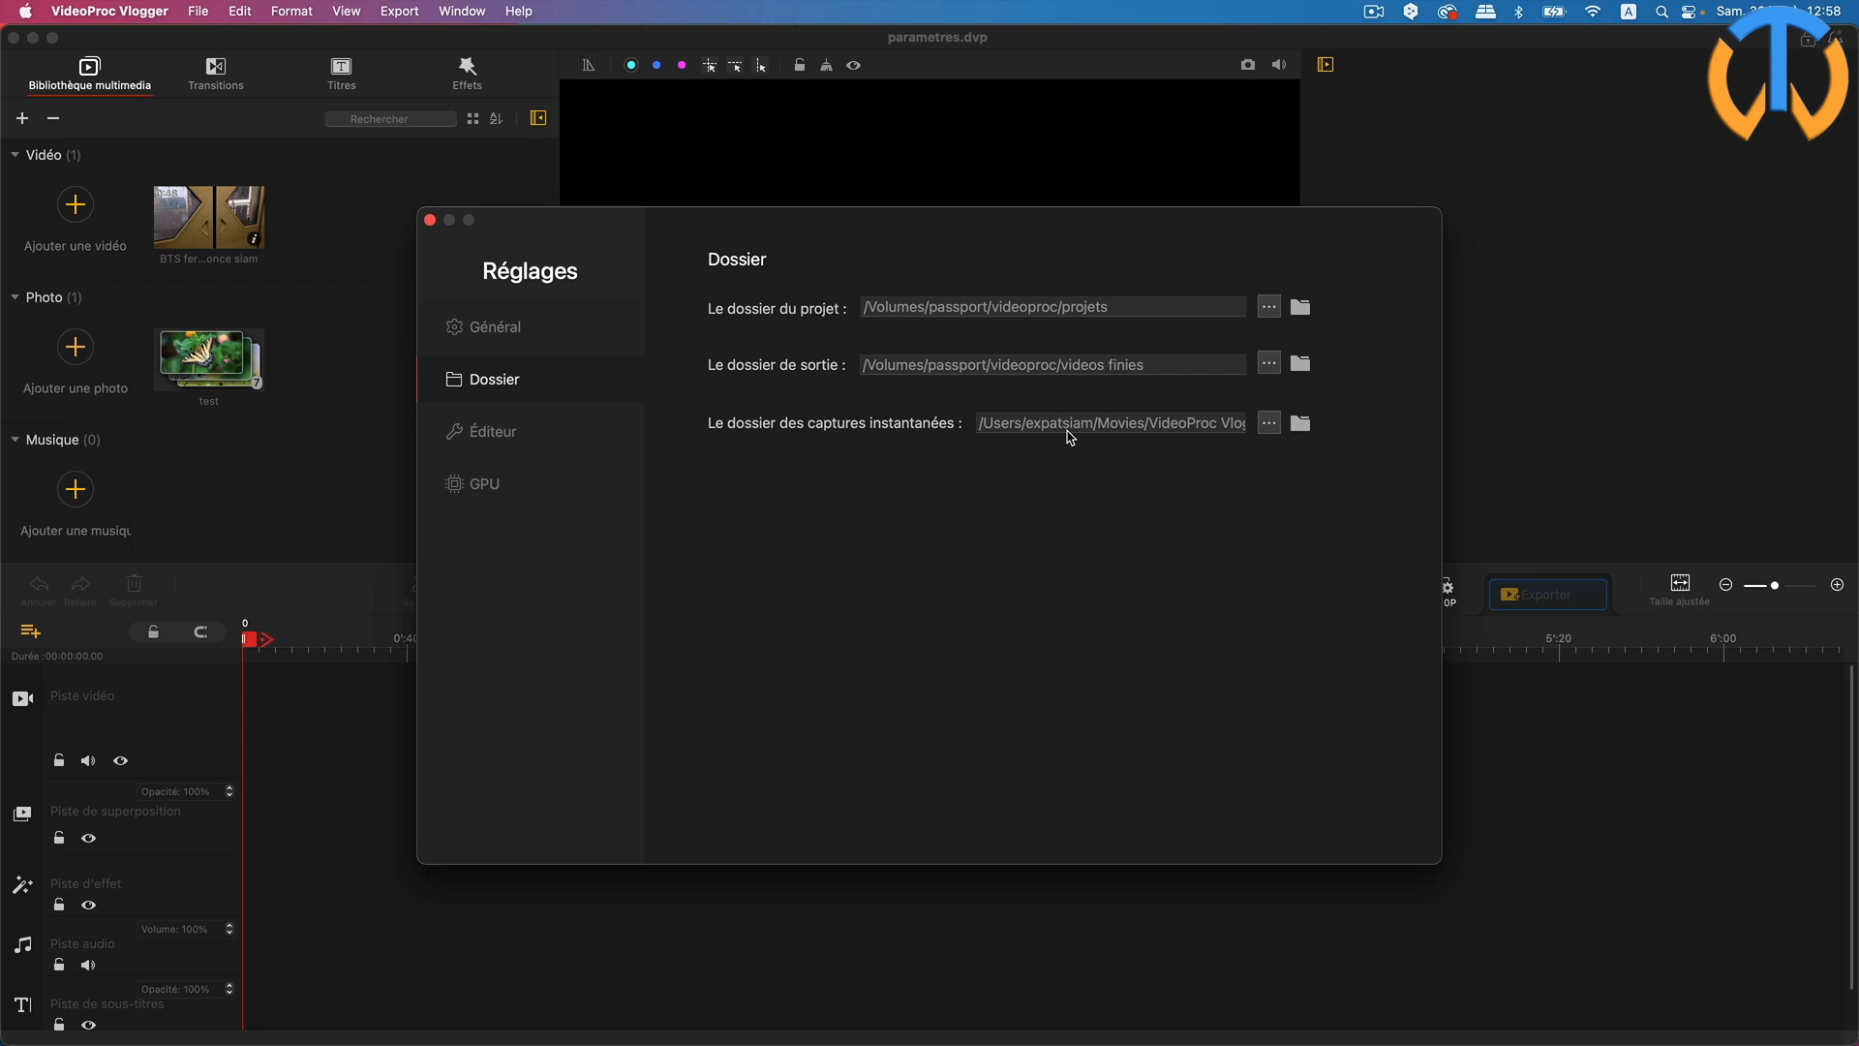
Set the snapshot folder to videoproc/photos on the passport drive
{"action": "left_click", "coordinate": [1268, 424]}
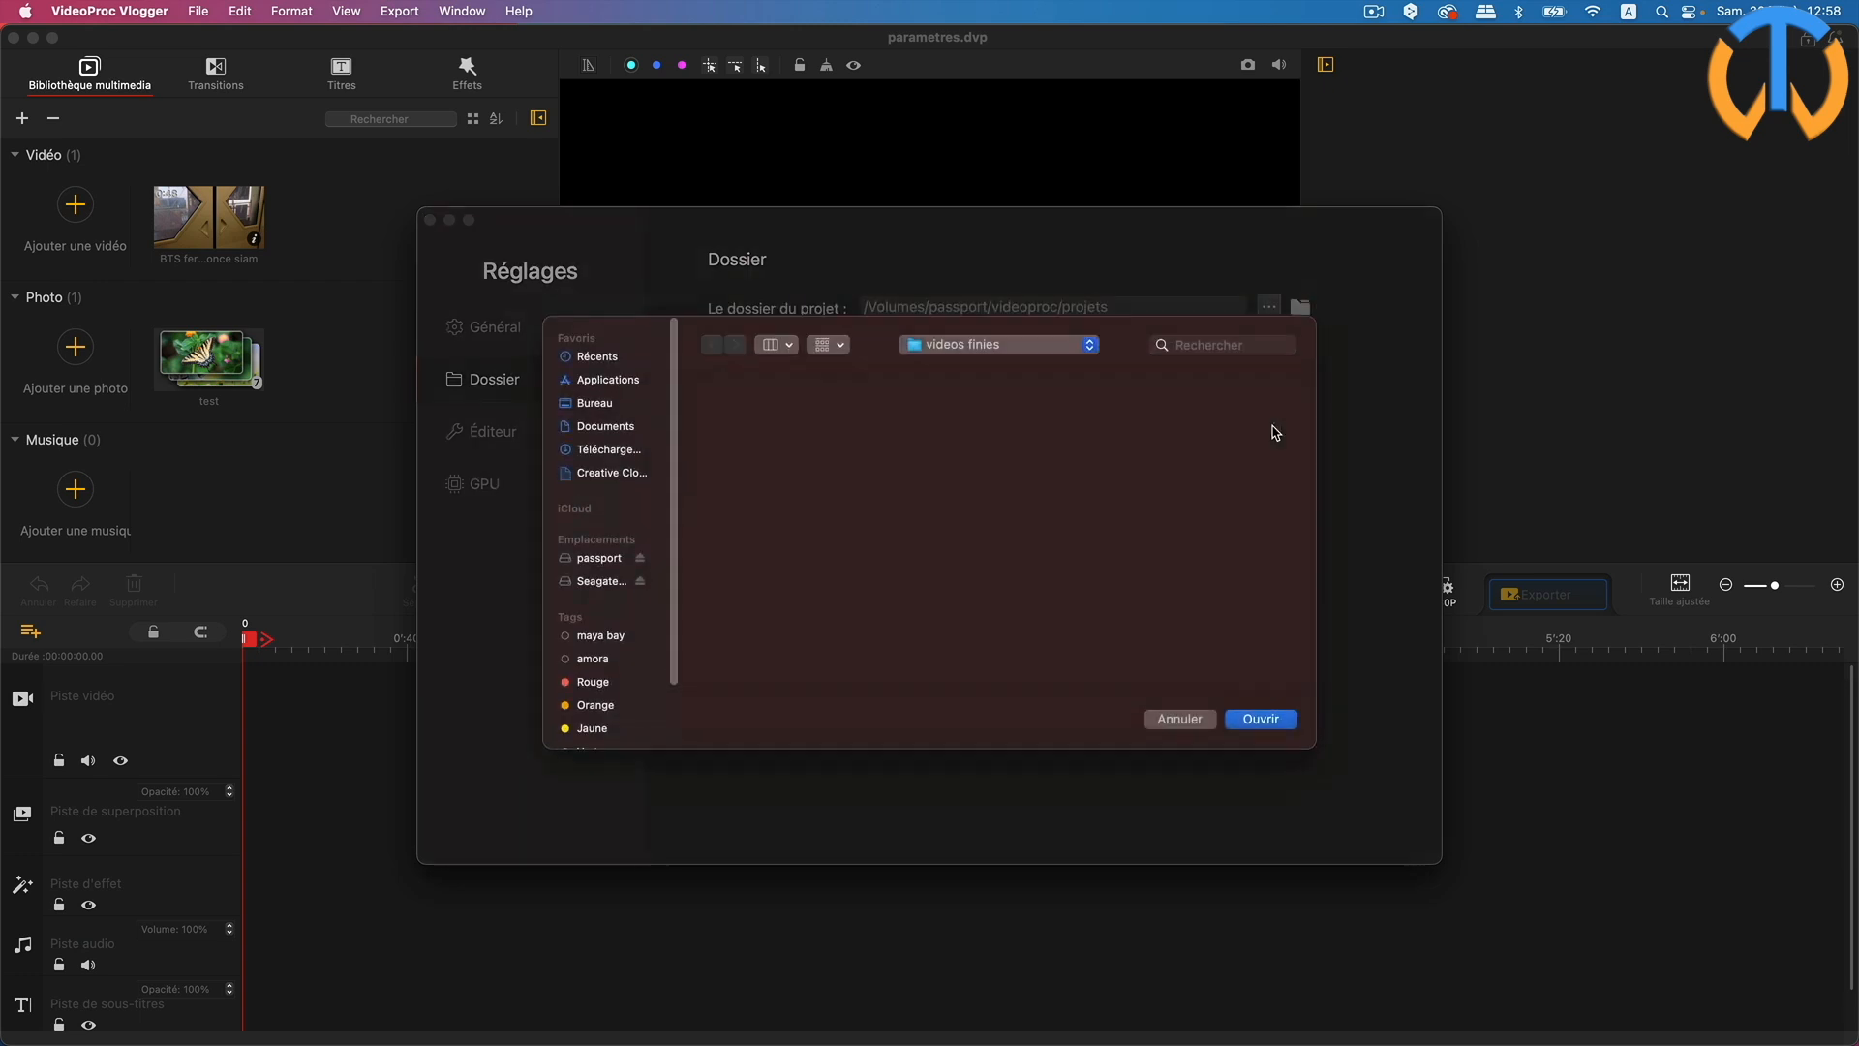
{"action": "left_click", "coordinate": [600, 564]}
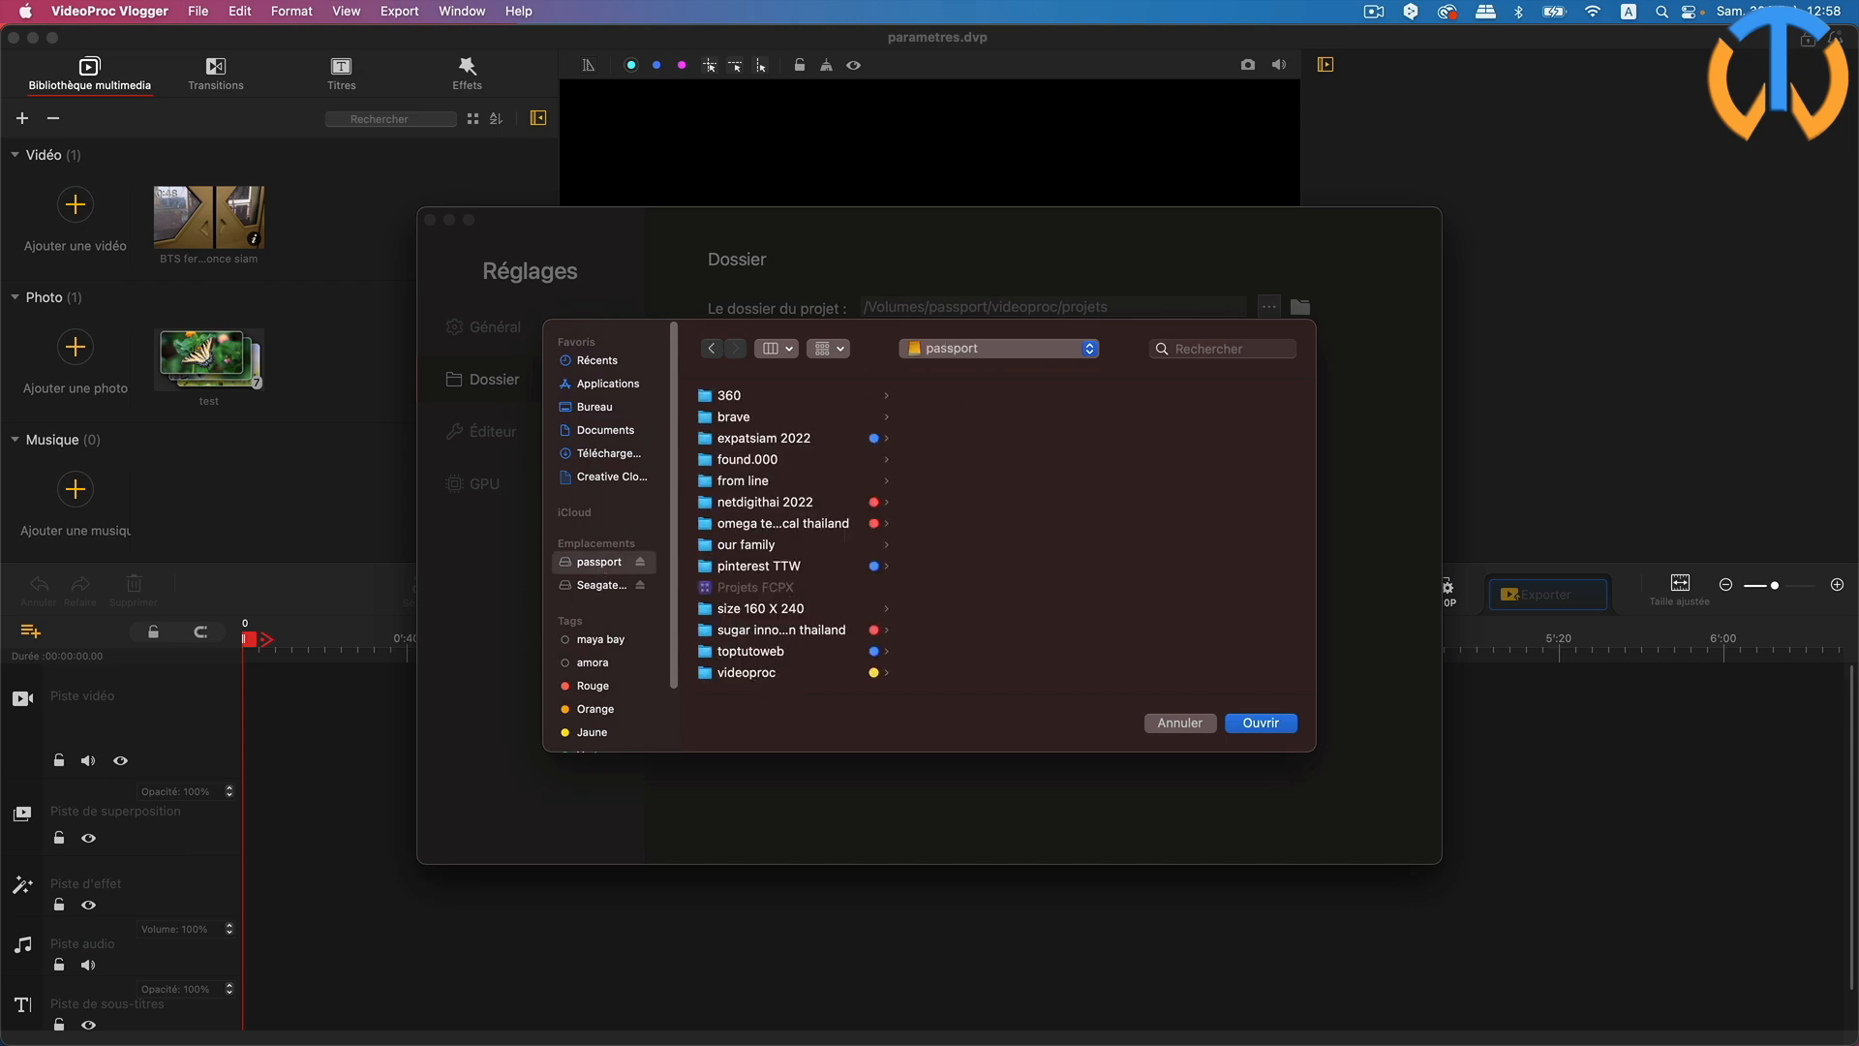
{"action": "left_click", "coordinate": [753, 674]}
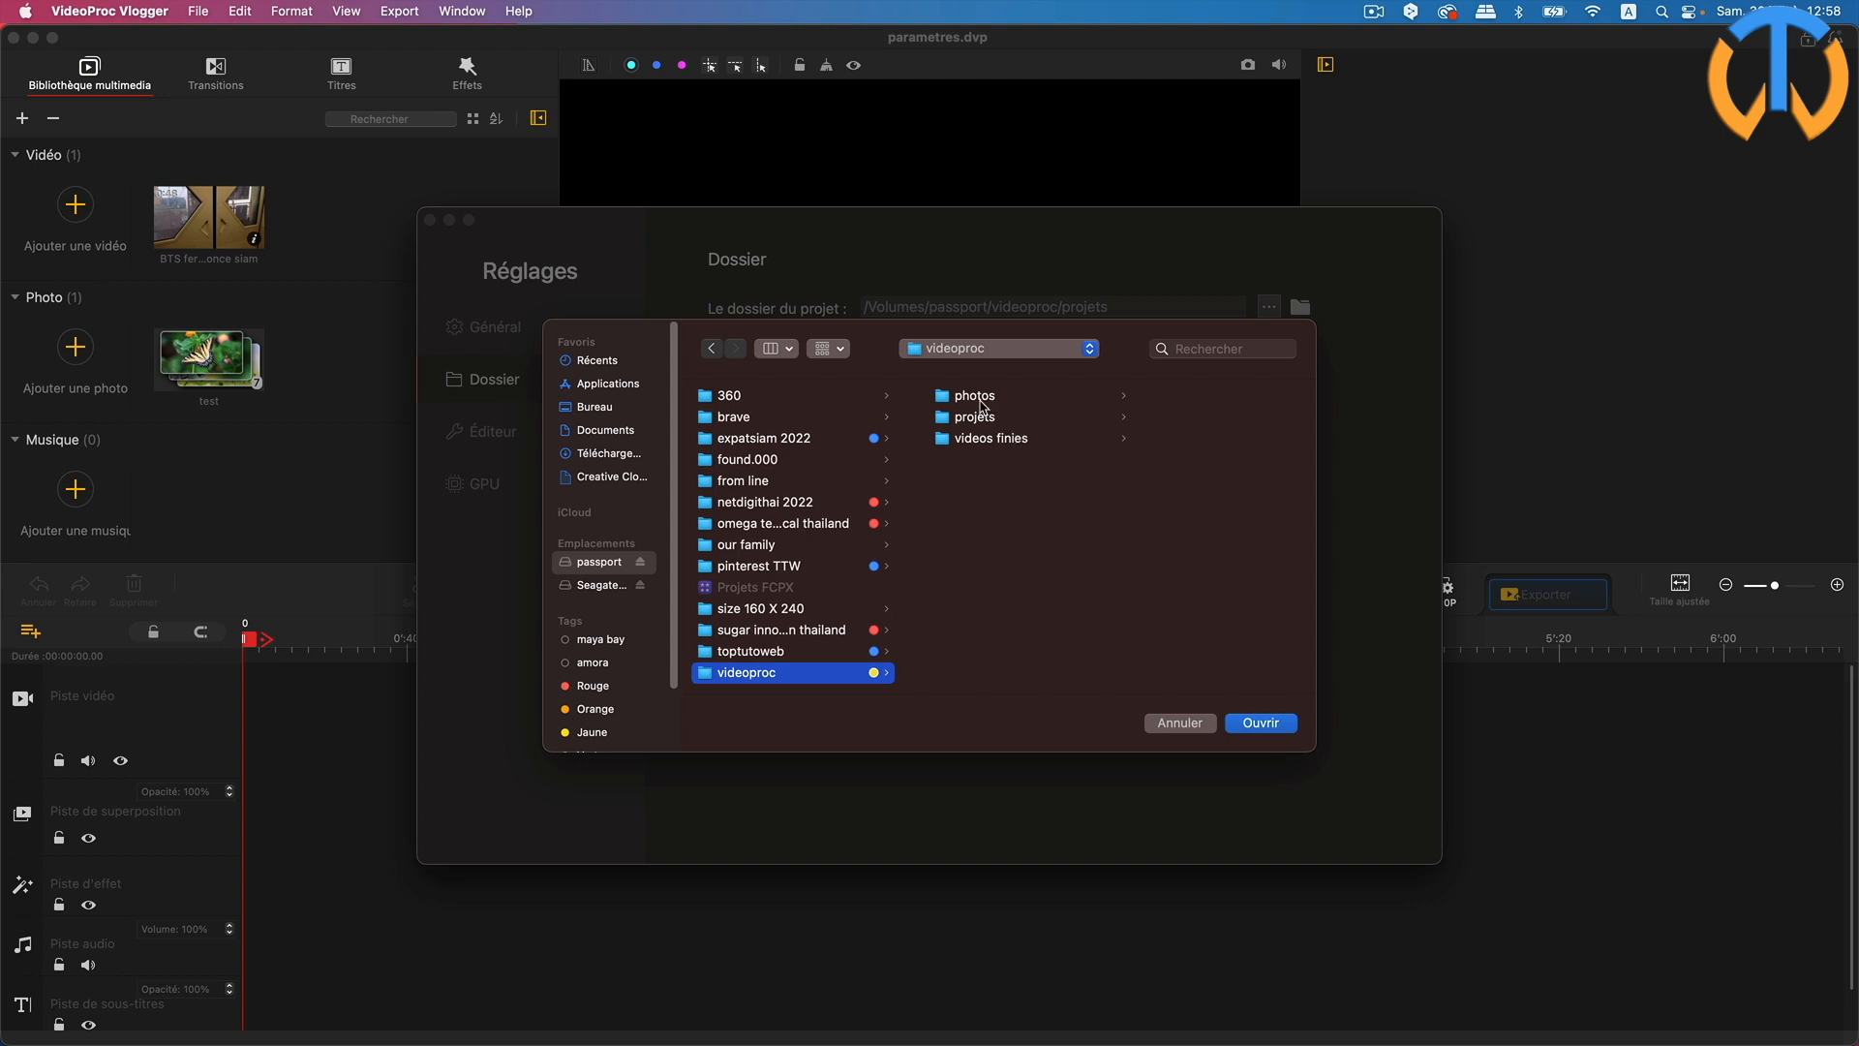
{"action": "left_click", "coordinate": [976, 397]}
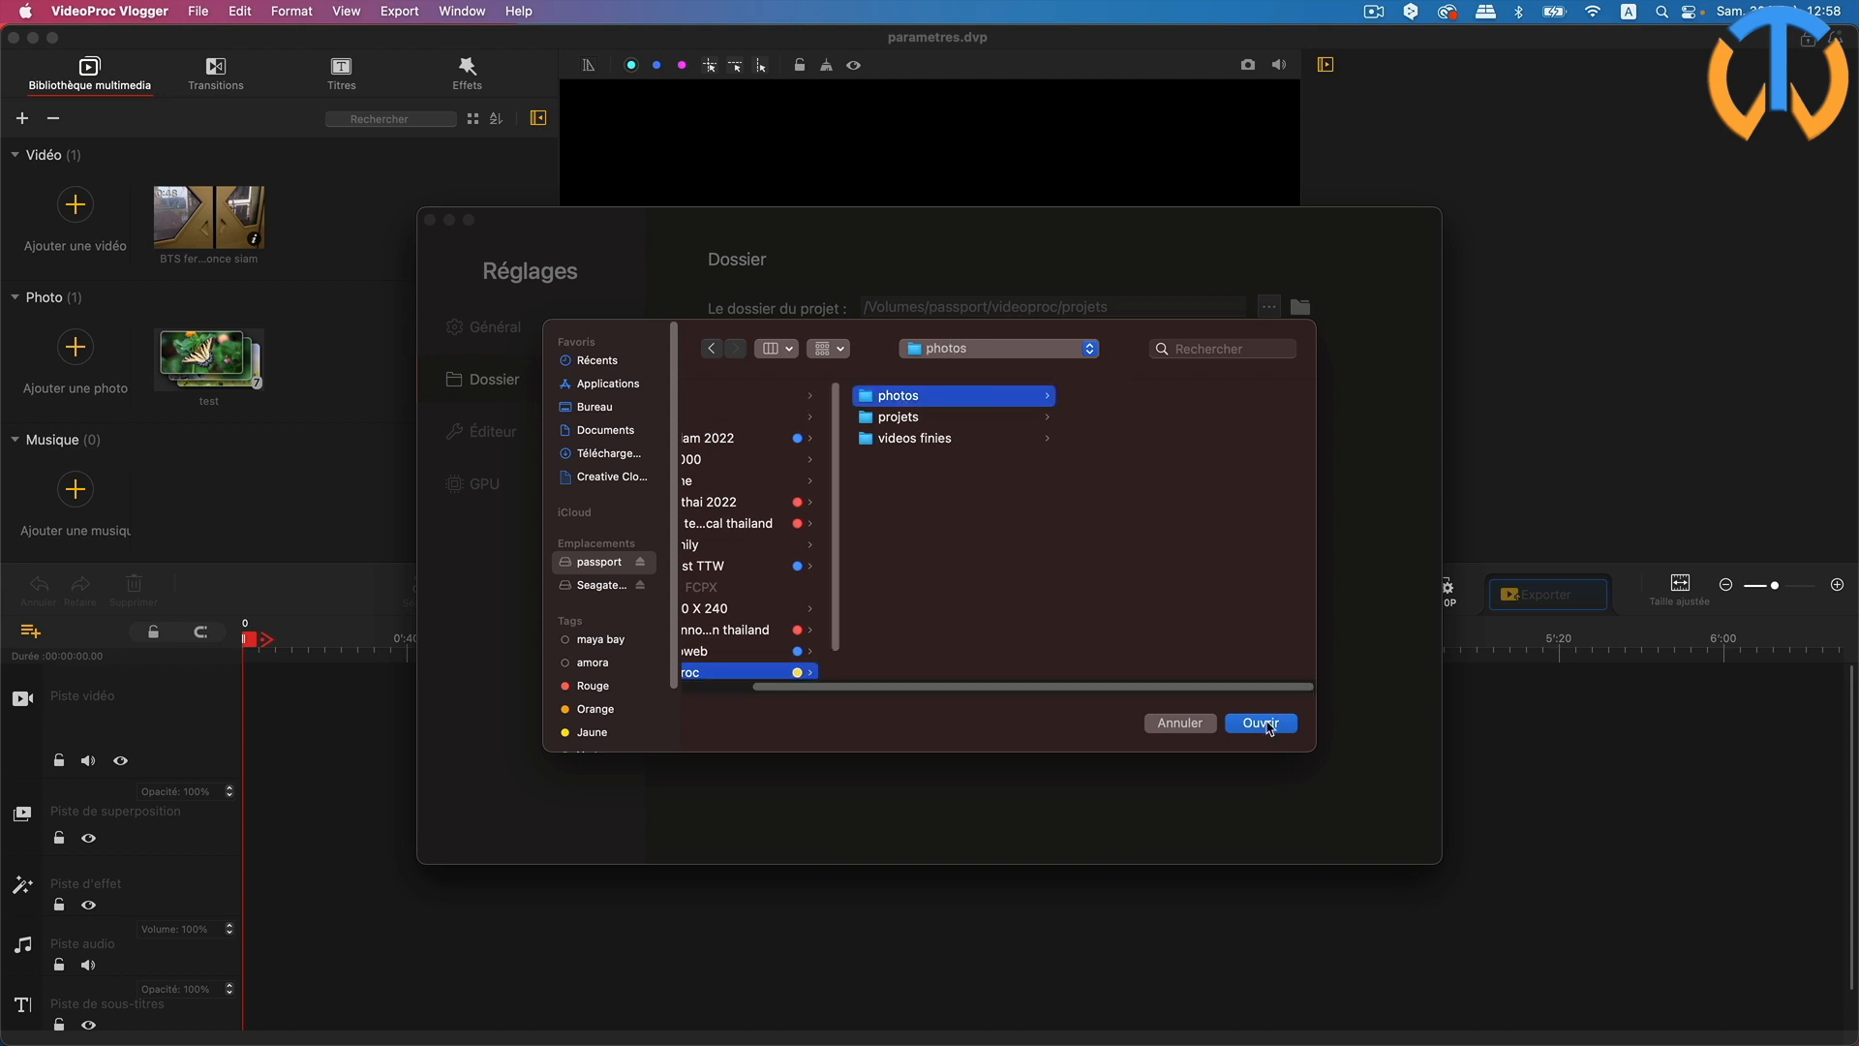
{"action": "left_click", "coordinate": [1262, 724]}
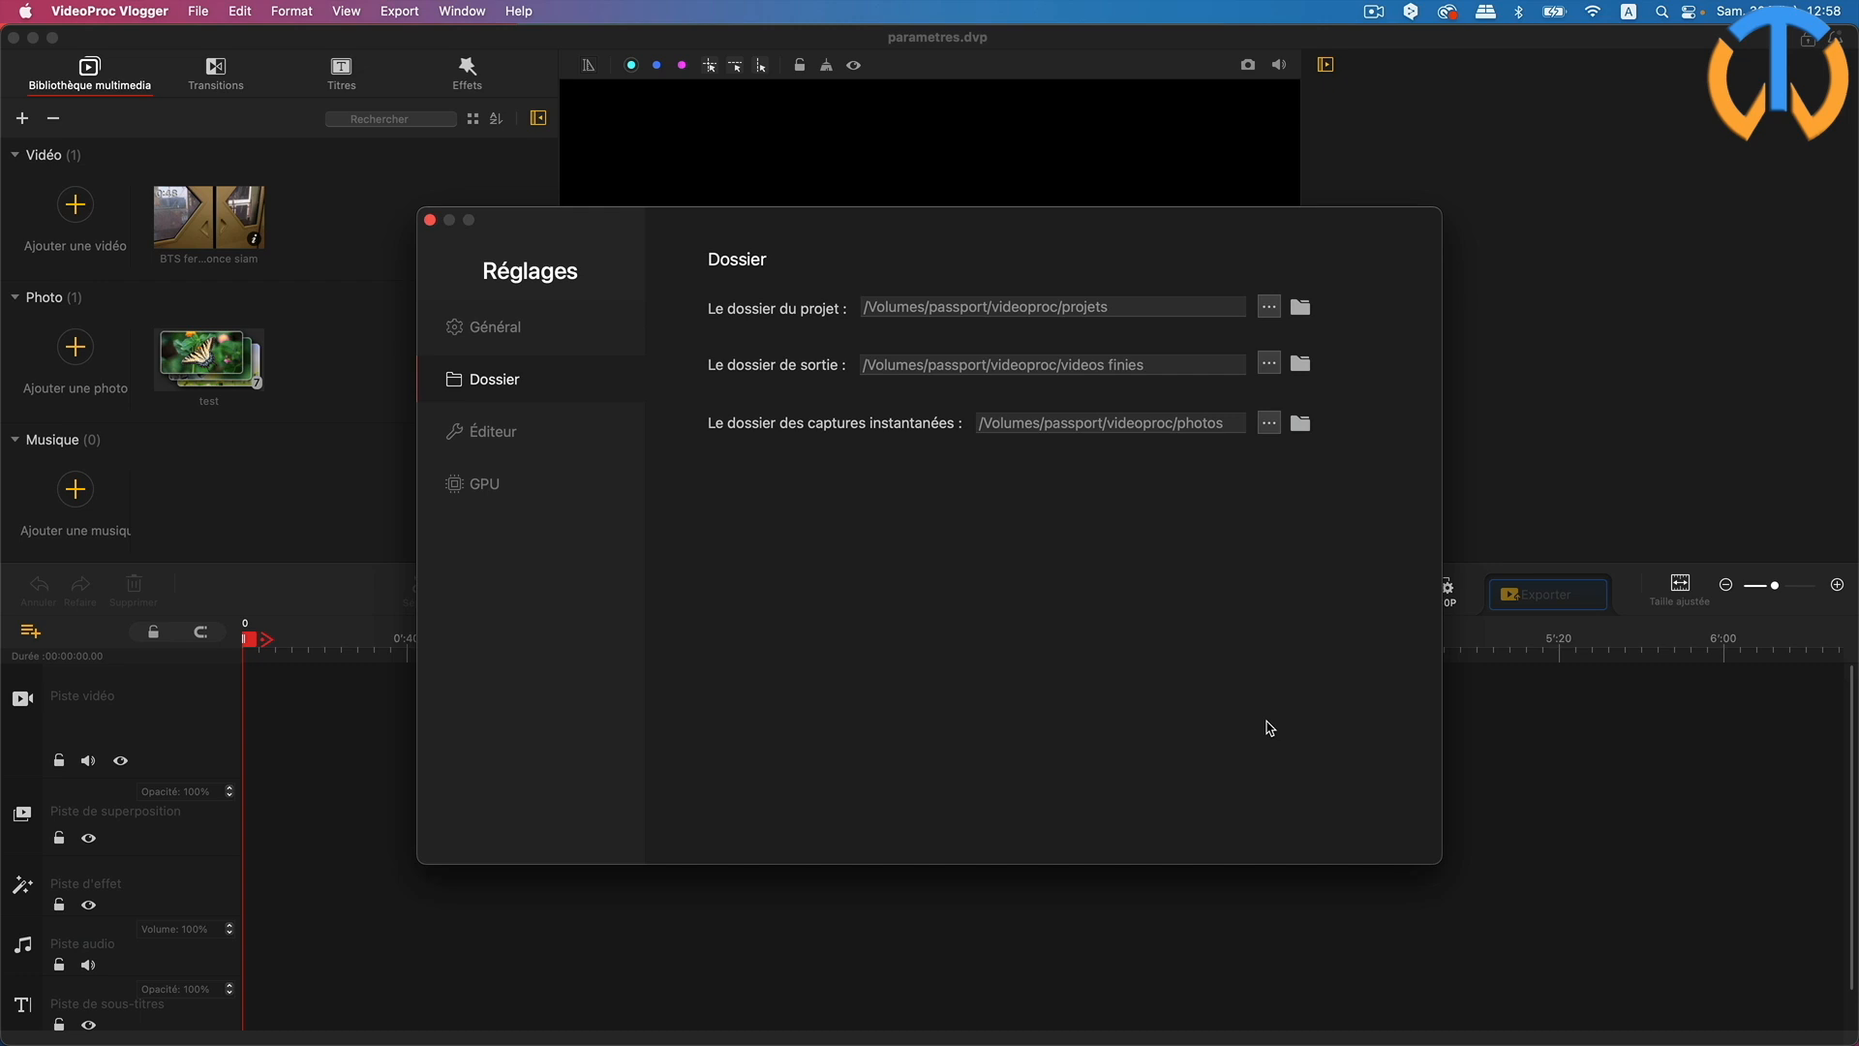
Examine the Éditeur settings and close the preferences
{"action": "left_click", "coordinate": [498, 442]}
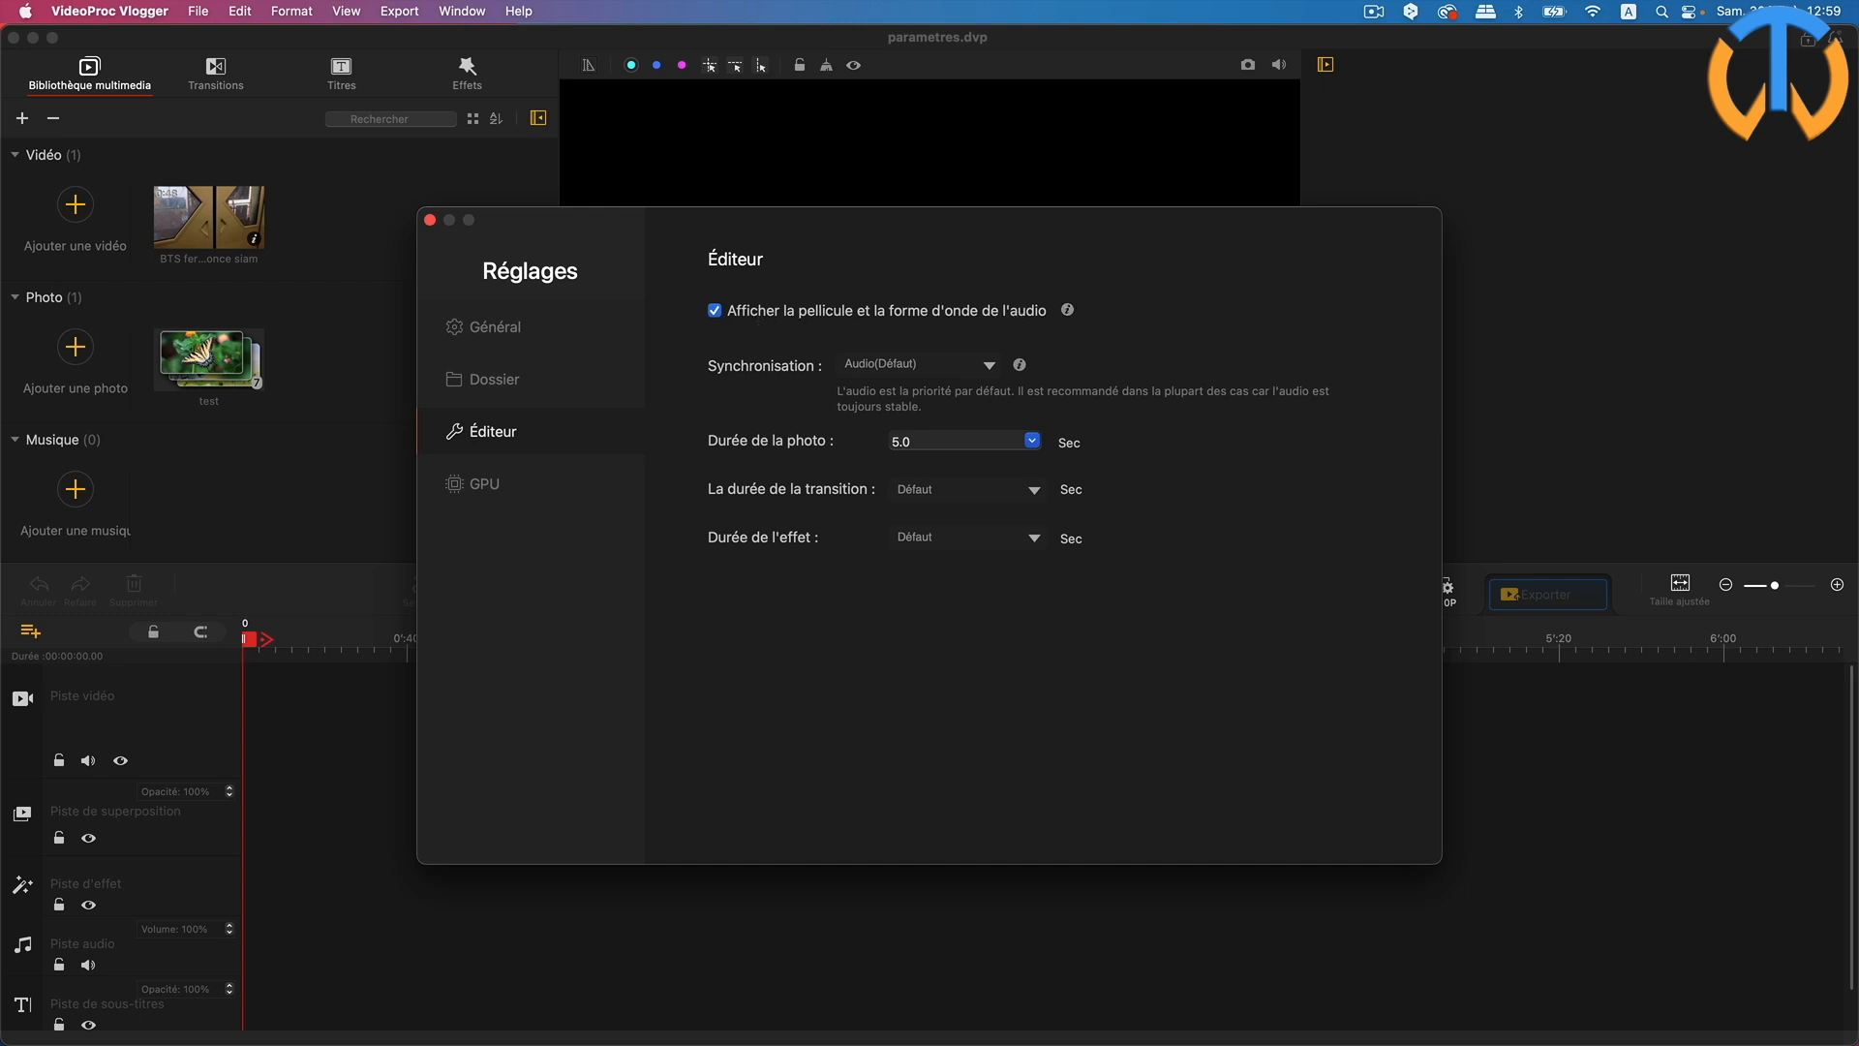
{"action": "left_click", "coordinate": [430, 221]}
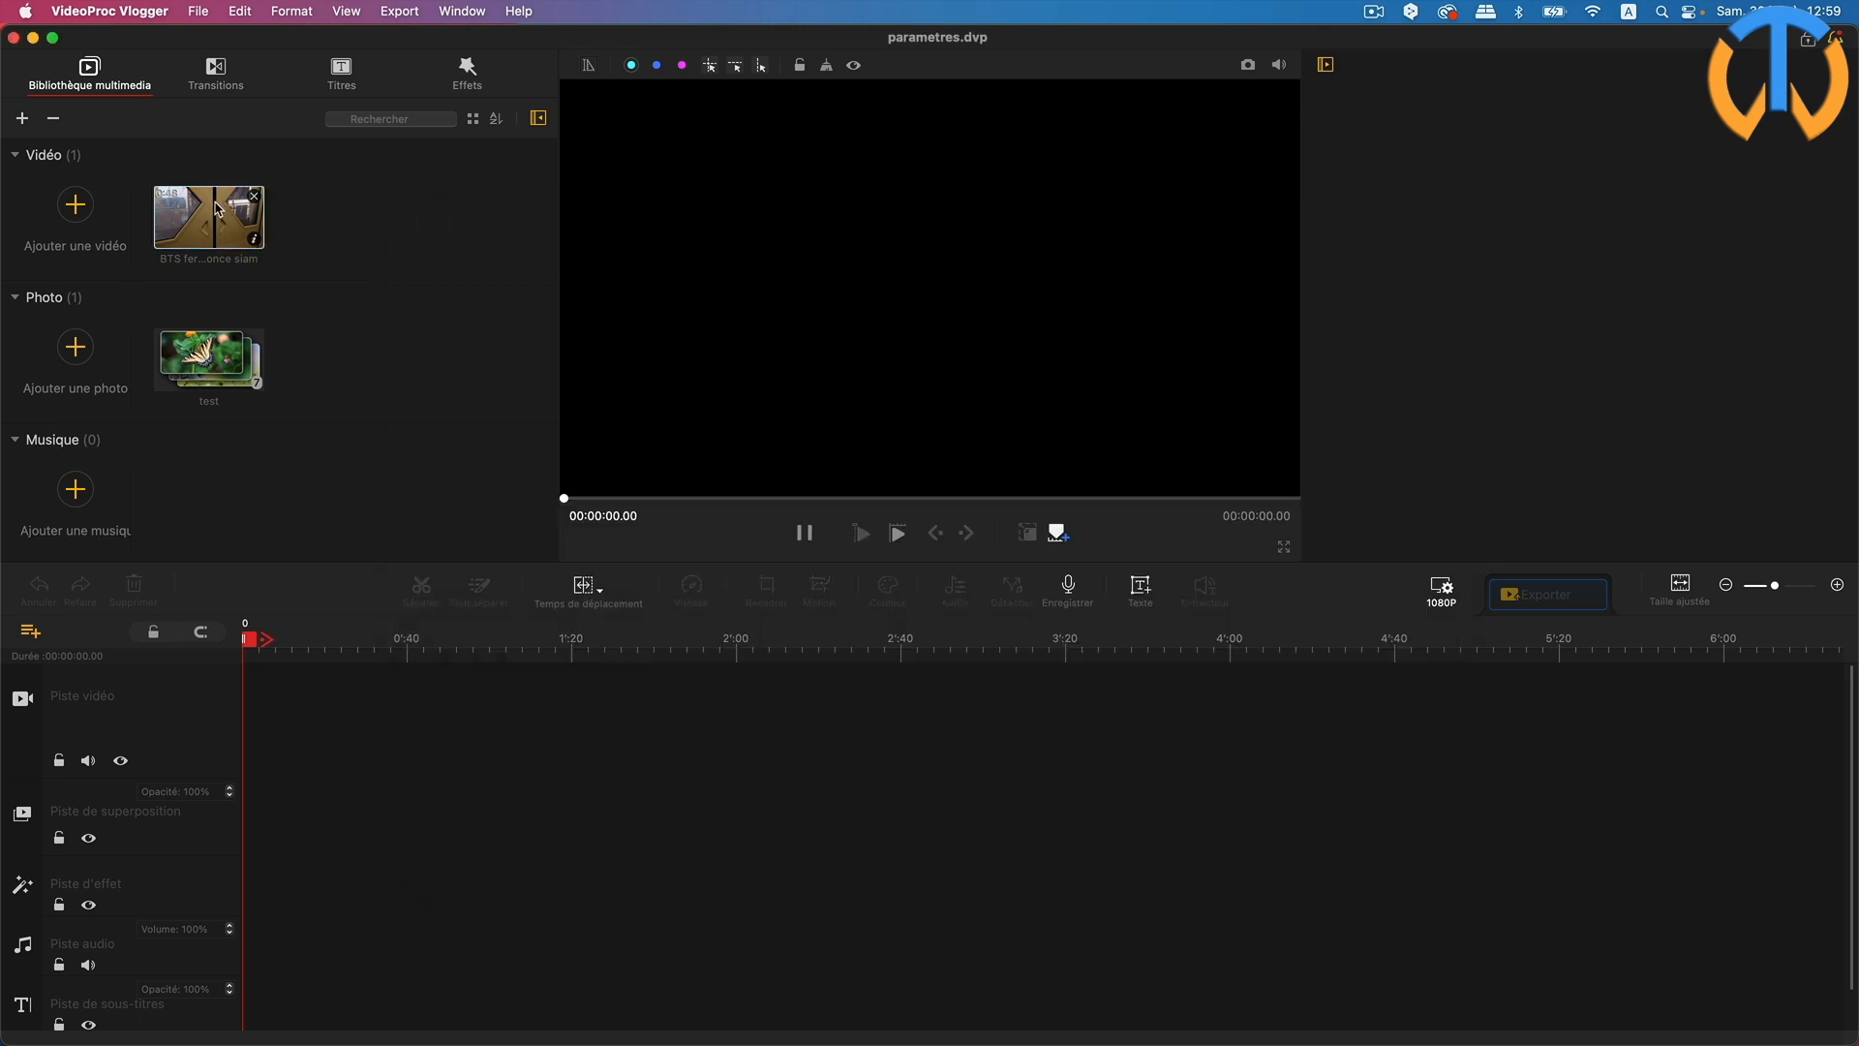
Place the clip BTS fermeture portes annonce siam at the start of the video track and play its opening seconds
{"action": "left_click_drag", "start_coordinate": [219, 209], "coordinate": [296, 696]}
{"action": "left_click_drag", "start_coordinate": [295, 726], "coordinate": [293, 728]}
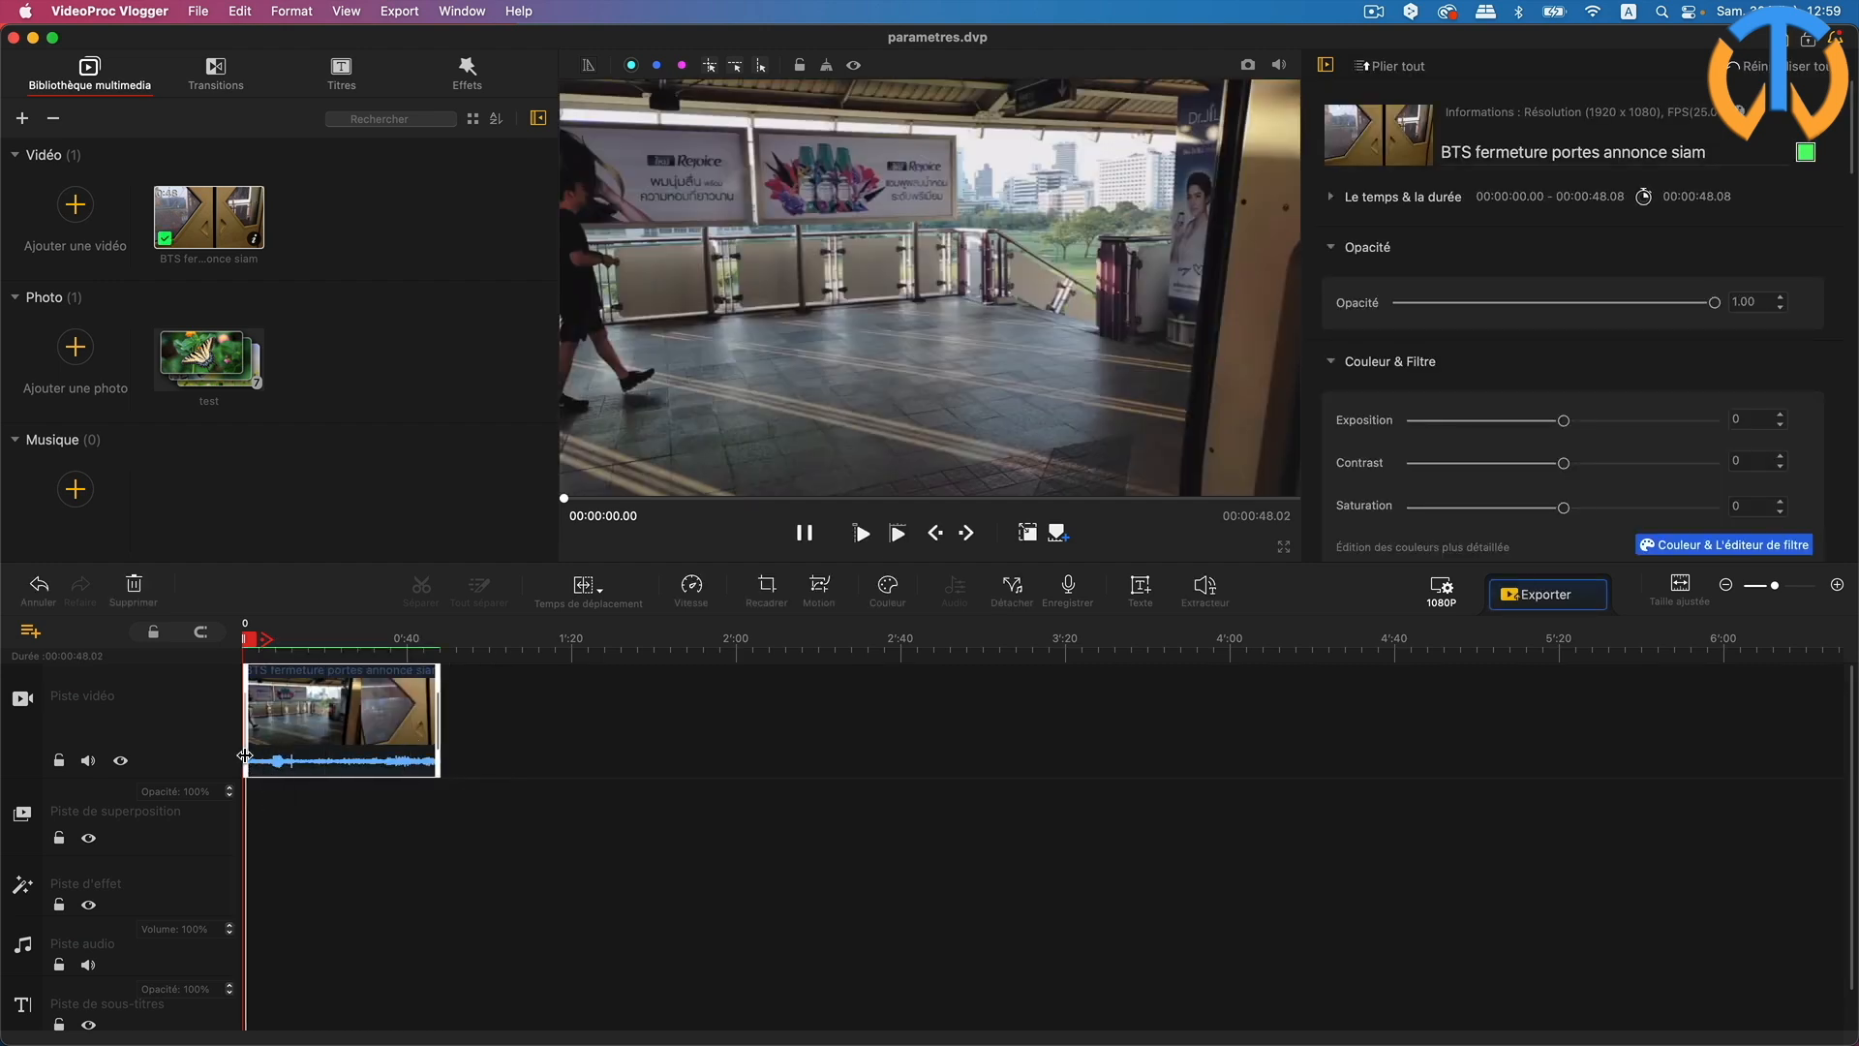
{"action": "left_click", "coordinate": [862, 533]}
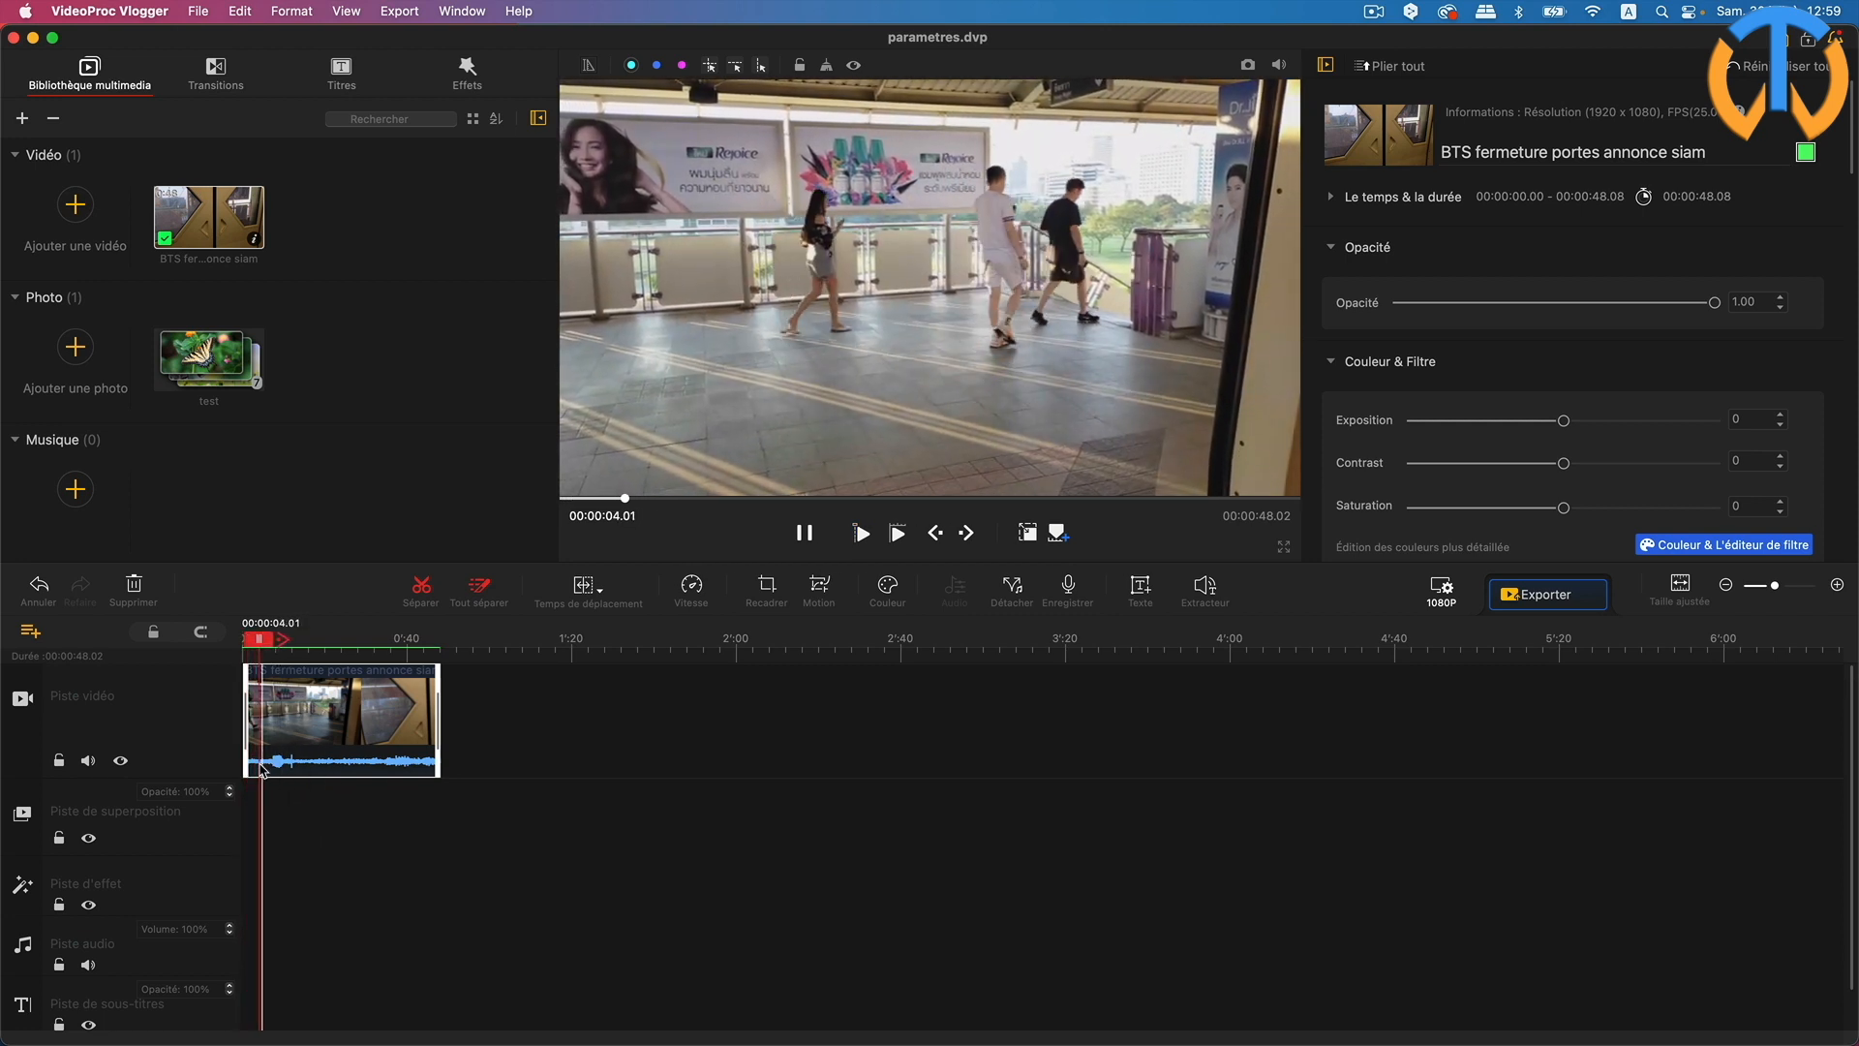
{"action": "left_click", "coordinate": [861, 533]}
{"action": "left_click", "coordinate": [287, 694]}
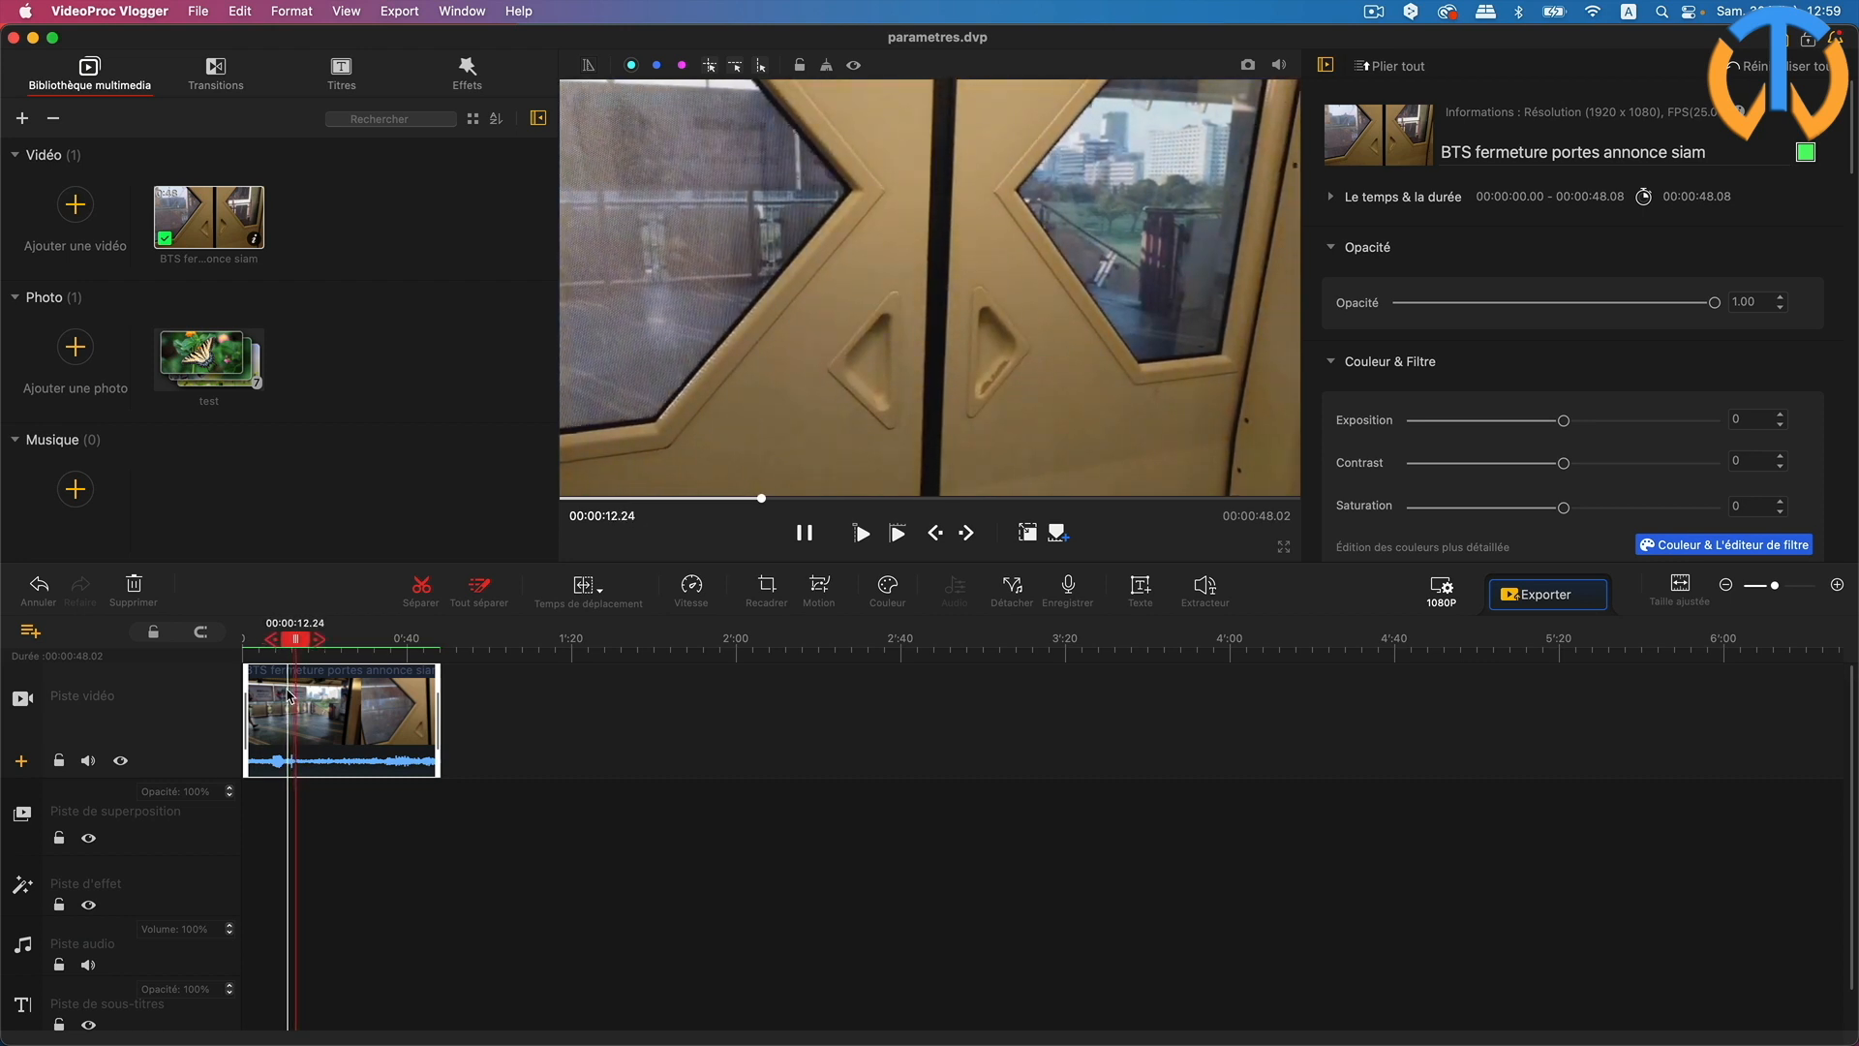
Replay the clip briefly, and disable "Afficher la pellicule et la forme d'onde de l'audio" in the Éditeur preferences
{"action": "left_click", "coordinate": [860, 534]}
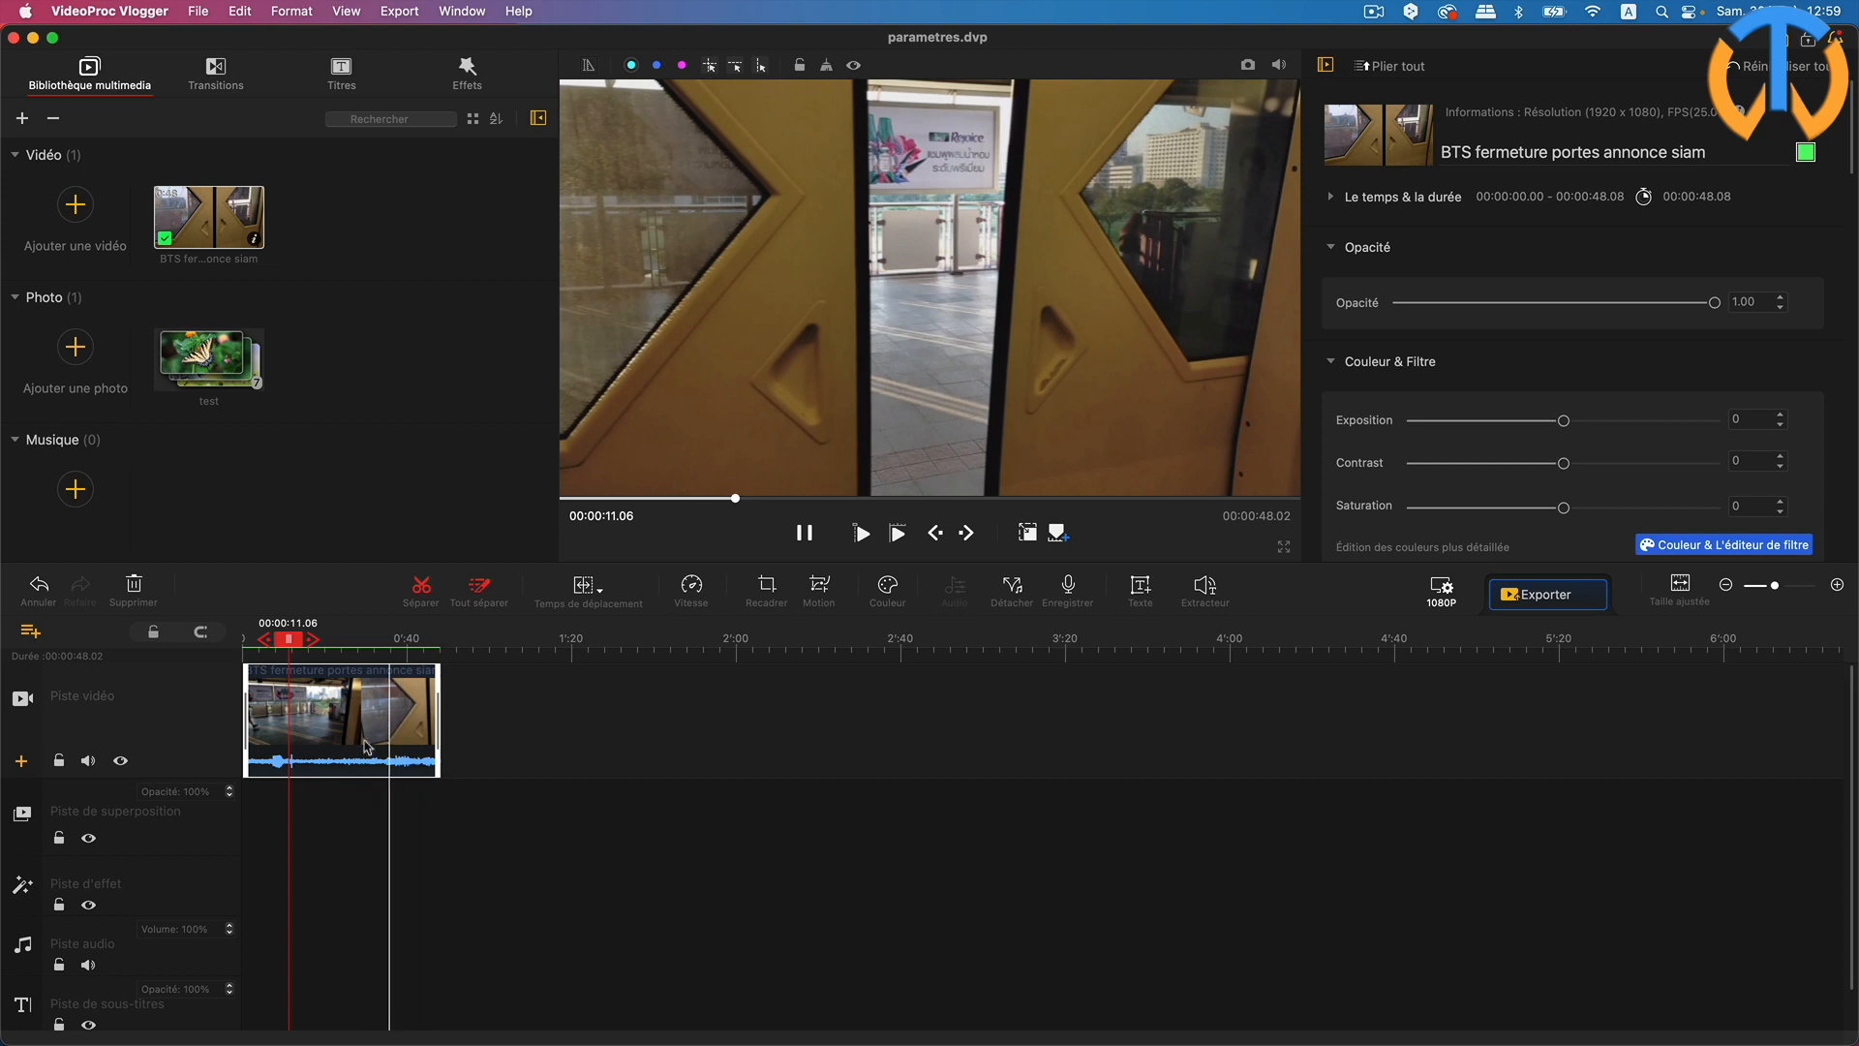
{"action": "left_click", "coordinate": [107, 13]}
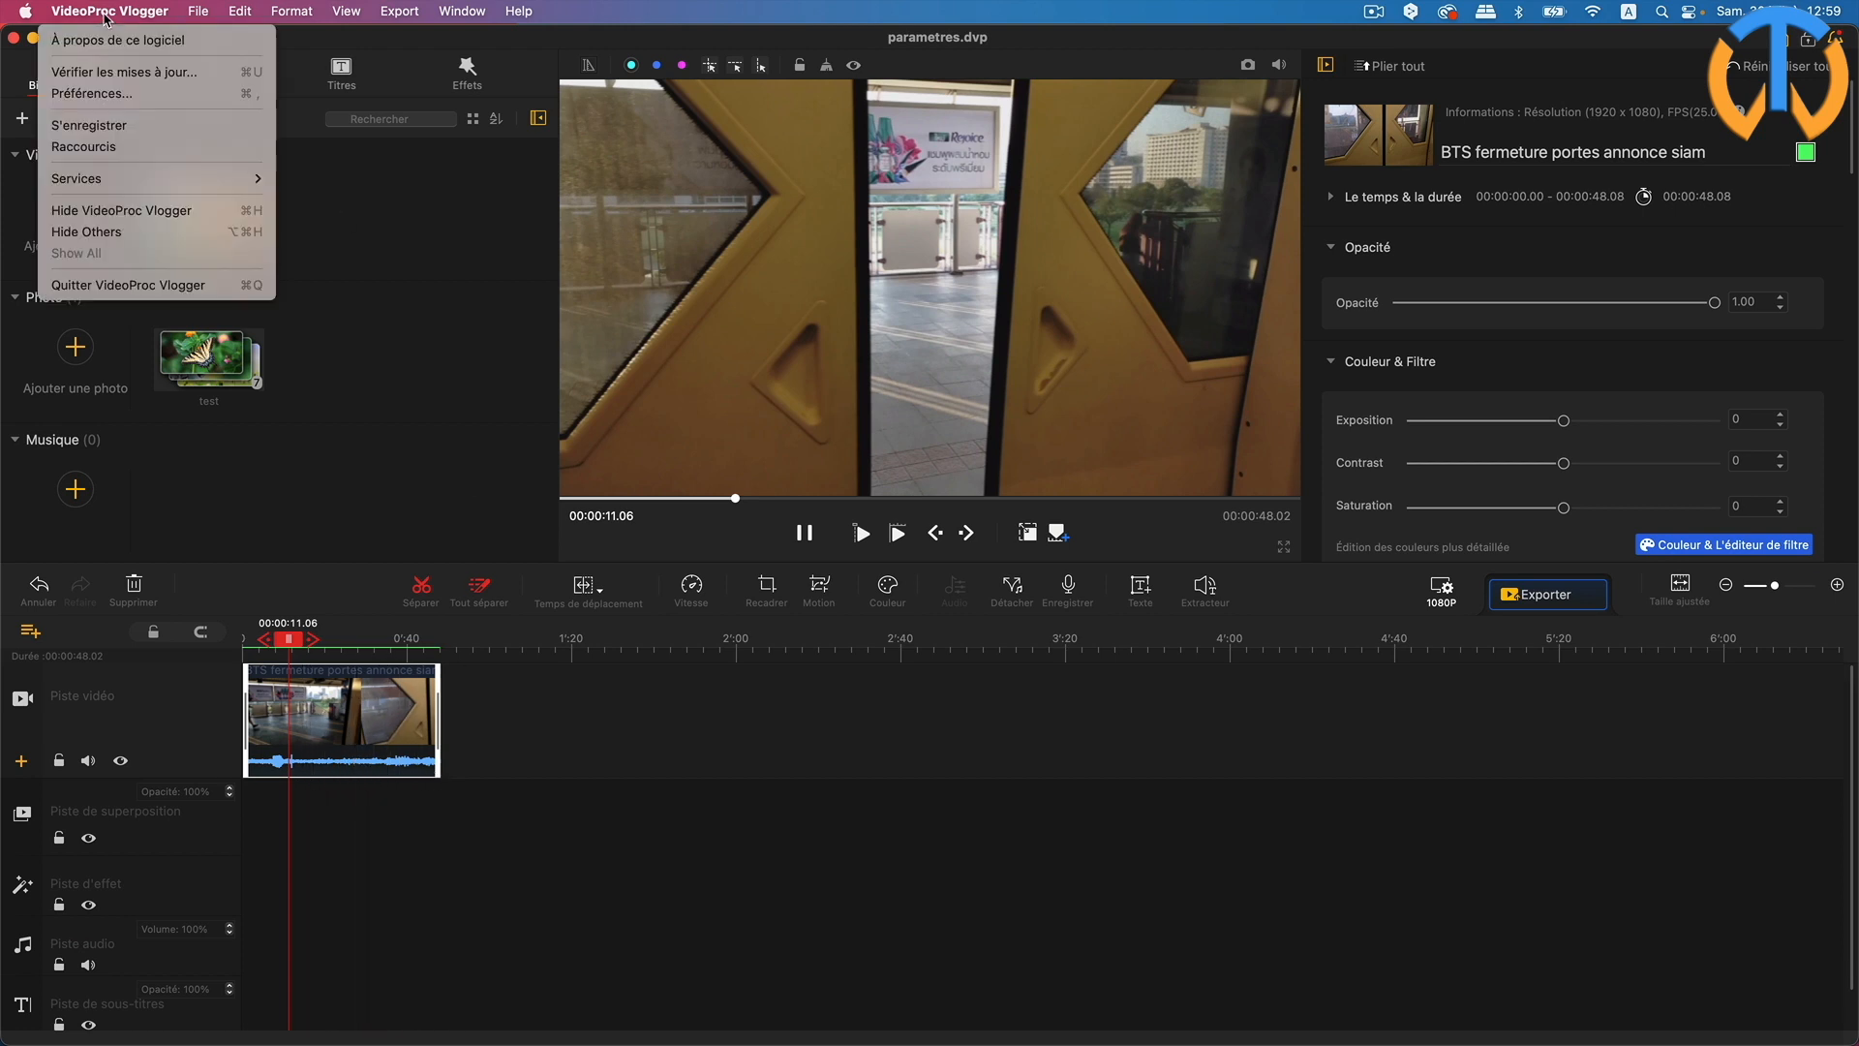
{"action": "left_click", "coordinate": [114, 96]}
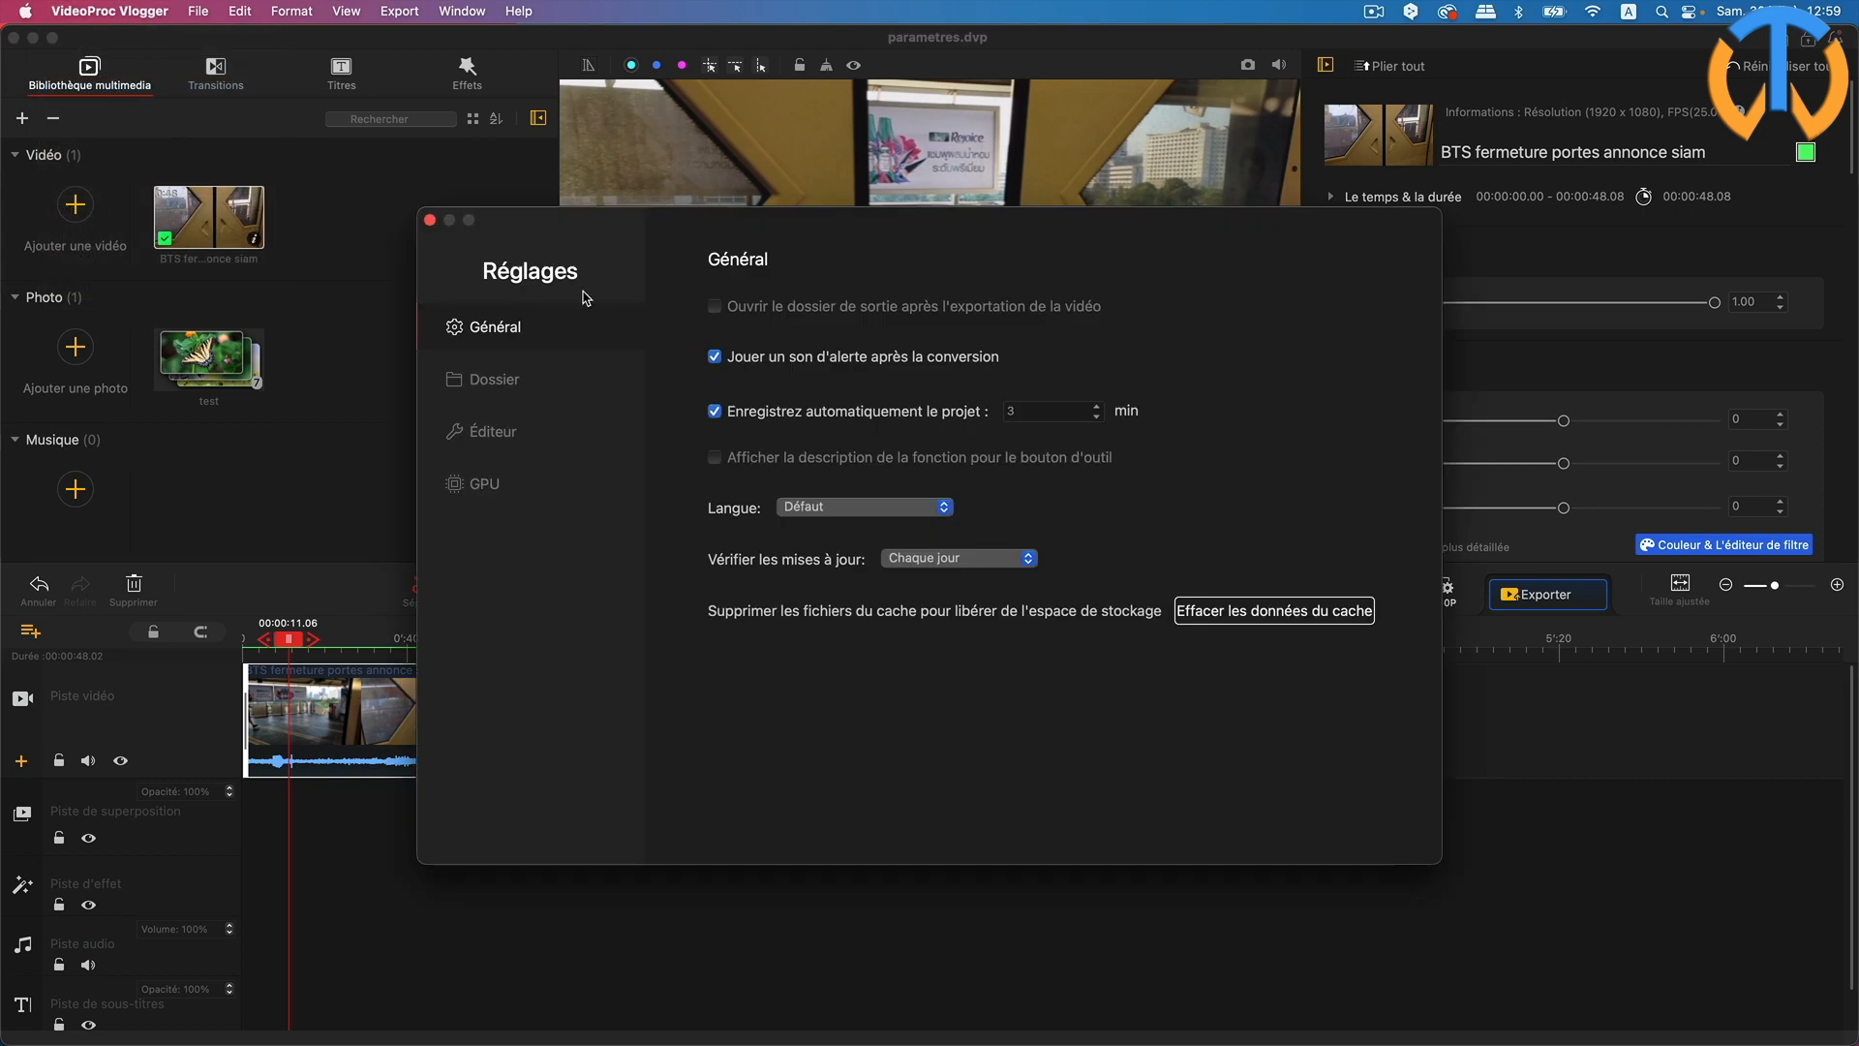
{"action": "left_click", "coordinate": [514, 379]}
{"action": "left_click", "coordinate": [494, 432]}
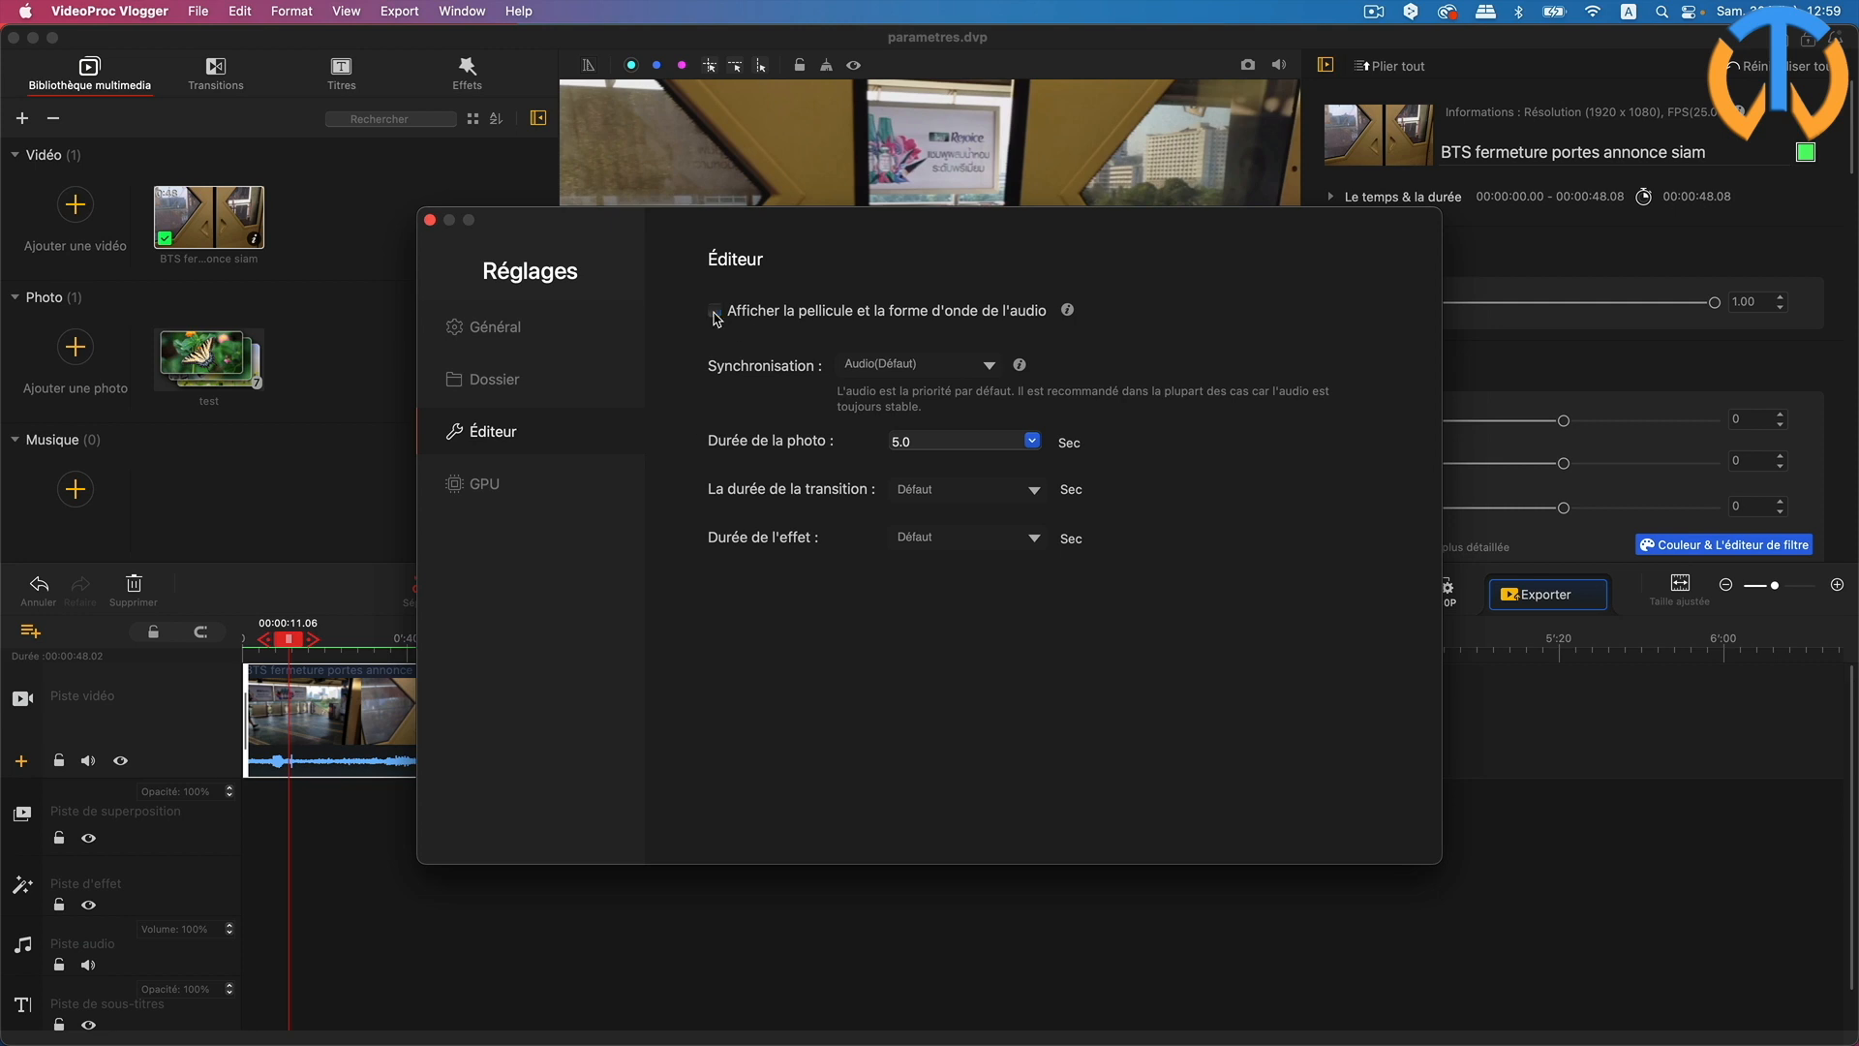
{"action": "left_click", "coordinate": [430, 220]}
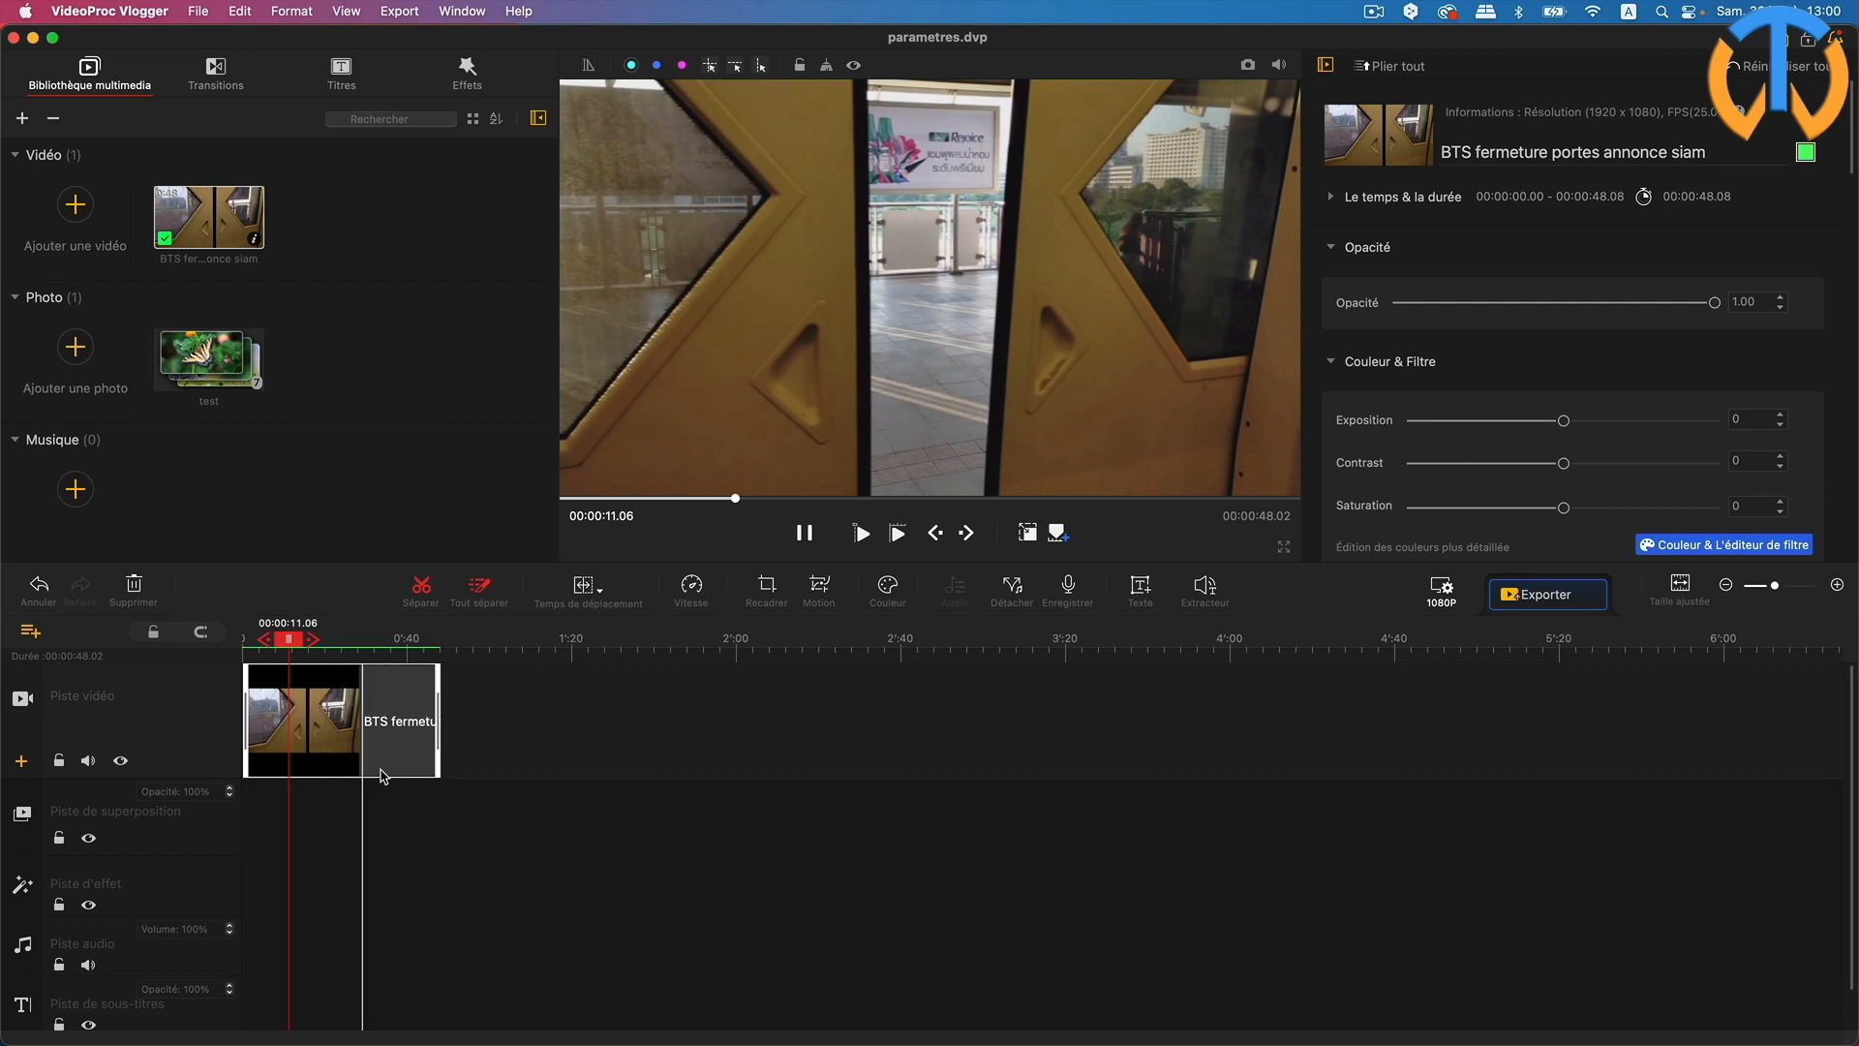
Play a few seconds of the clip to check playback with the filmstrip and waveform display off
{"action": "left_click", "coordinate": [111, 12]}
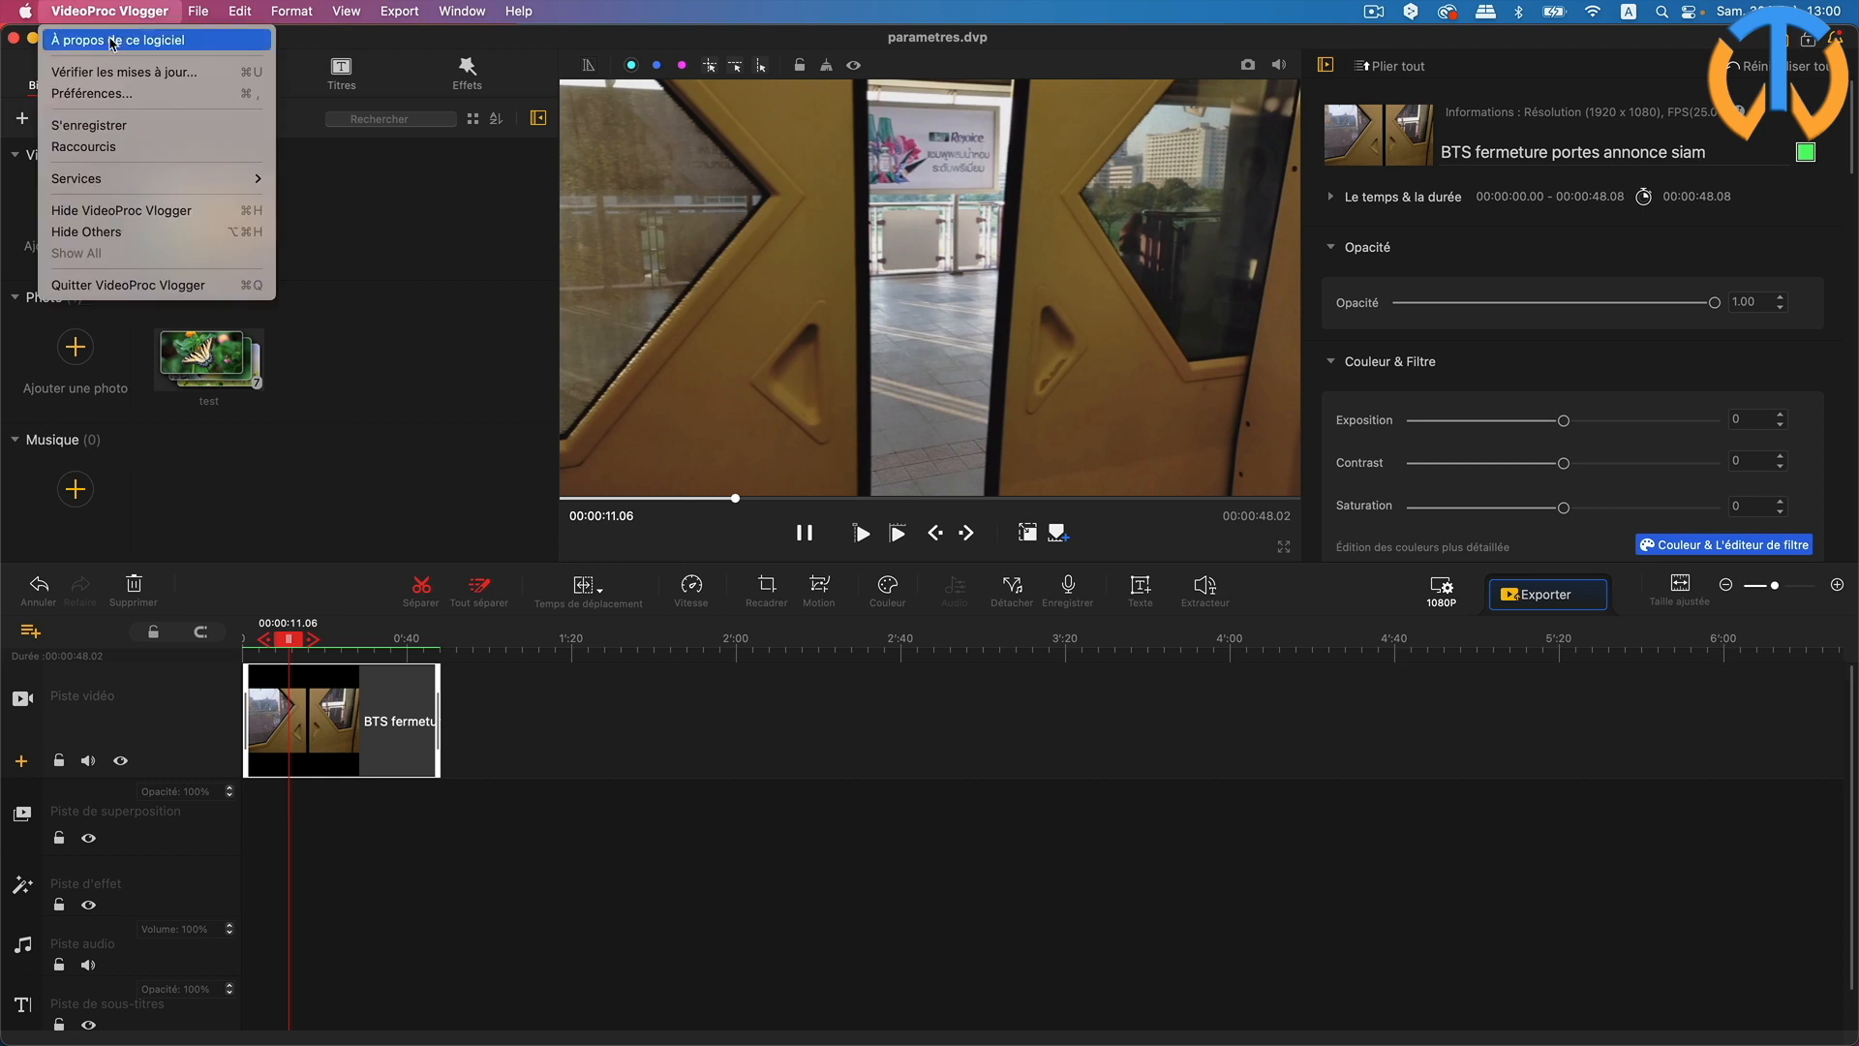
{"action": "left_click", "coordinate": [862, 535]}
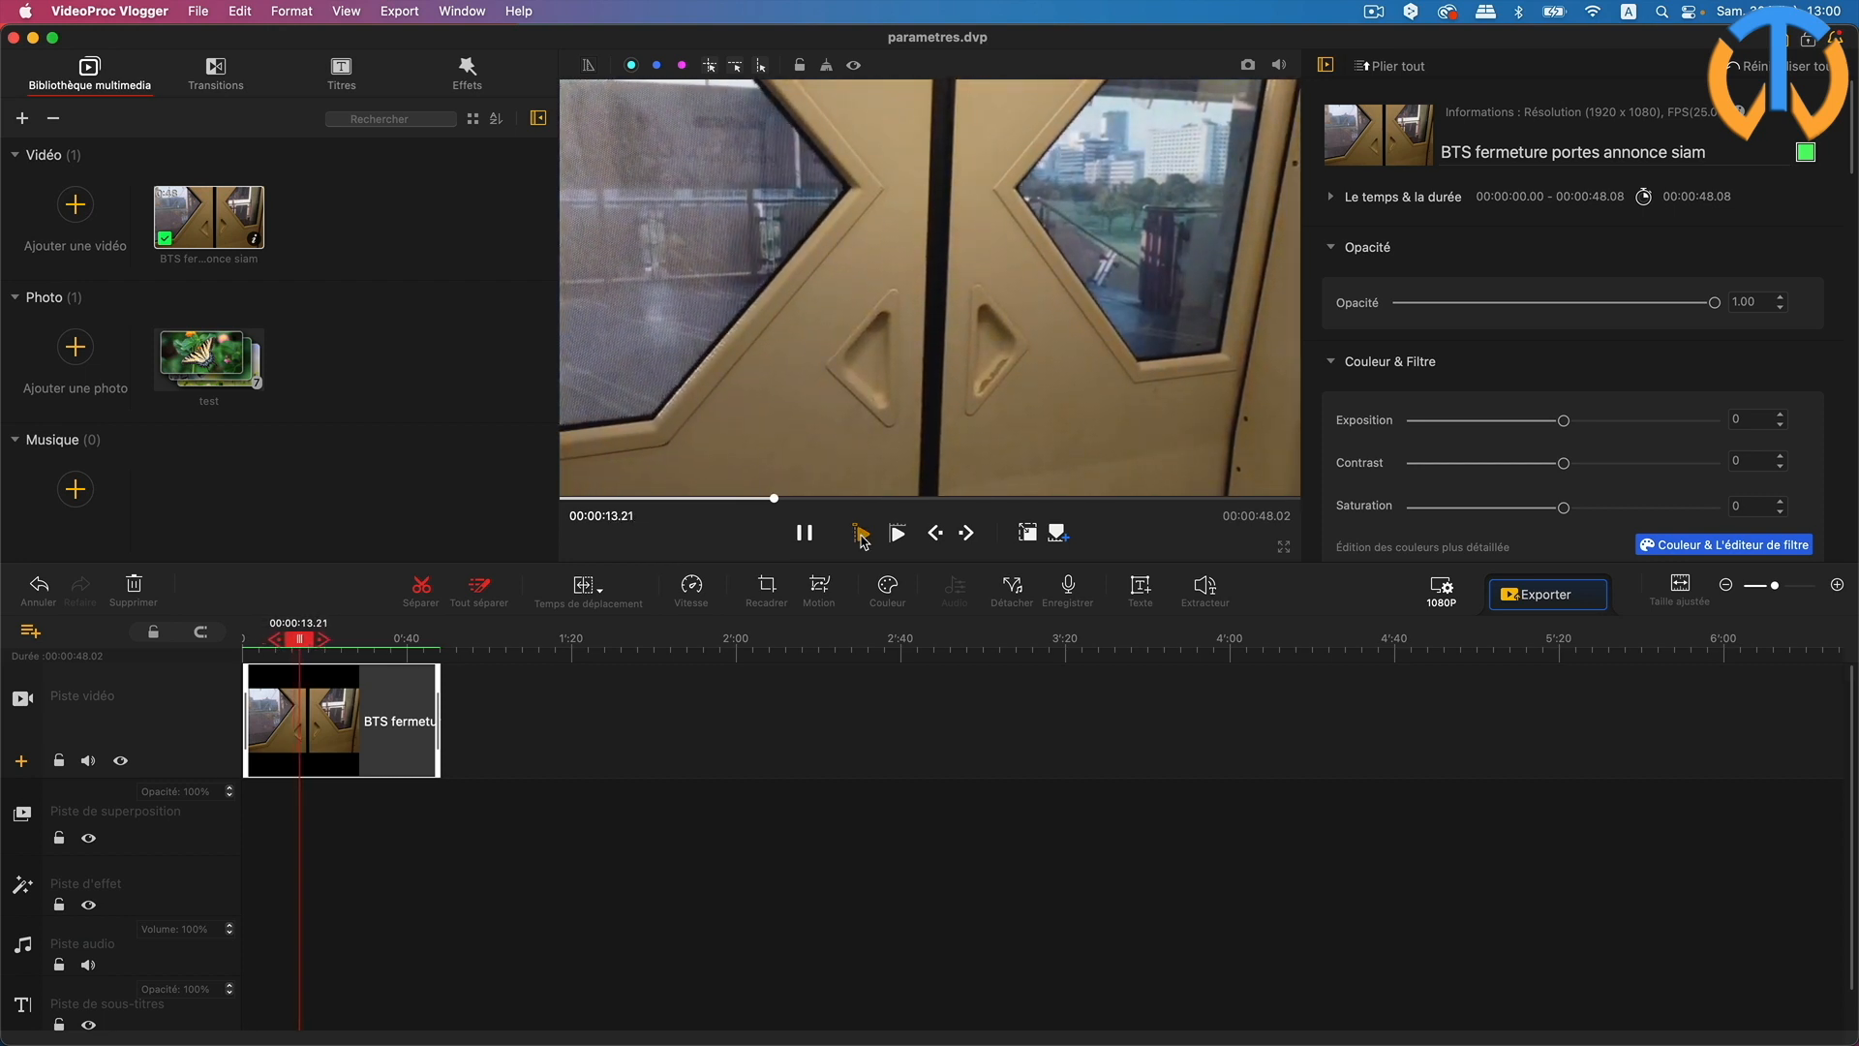
{"action": "left_click", "coordinate": [862, 535]}
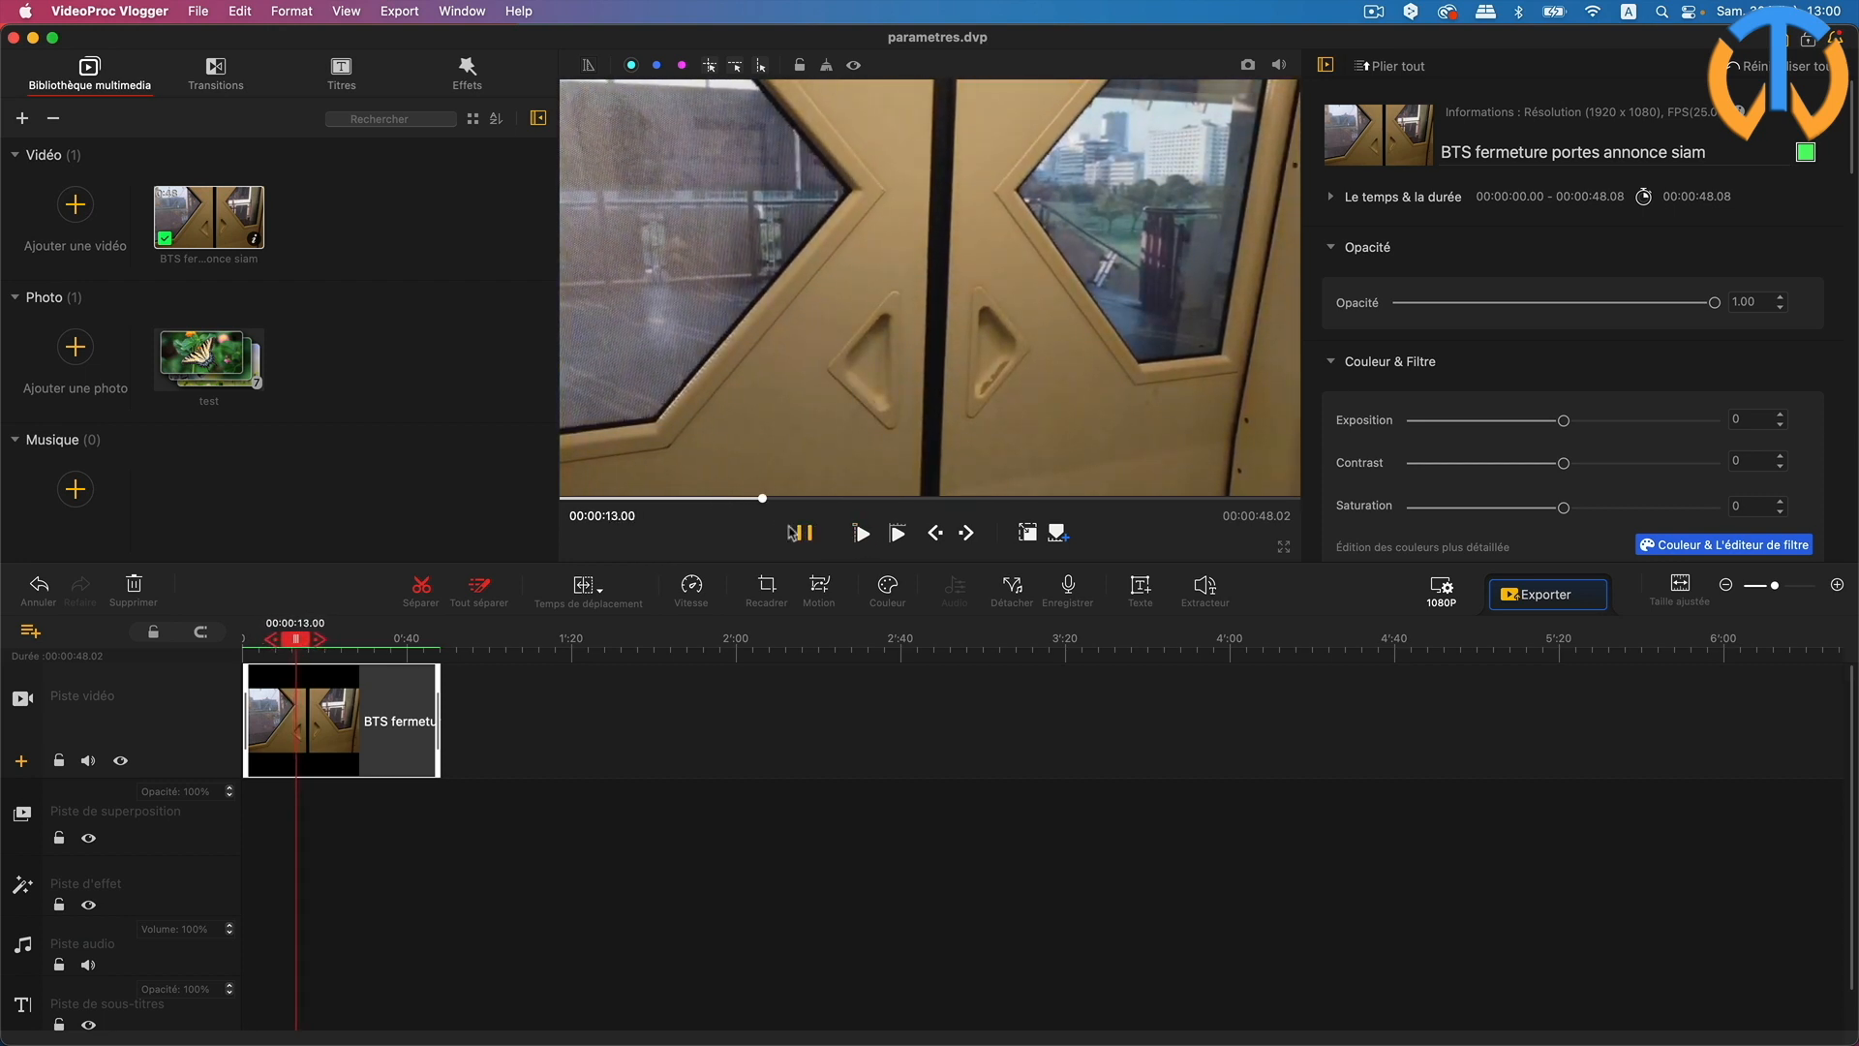
Re-enable "Afficher la pellicule et la forme d'onde de l'audio" in the Éditeur preferences
{"action": "left_click", "coordinate": [135, 12]}
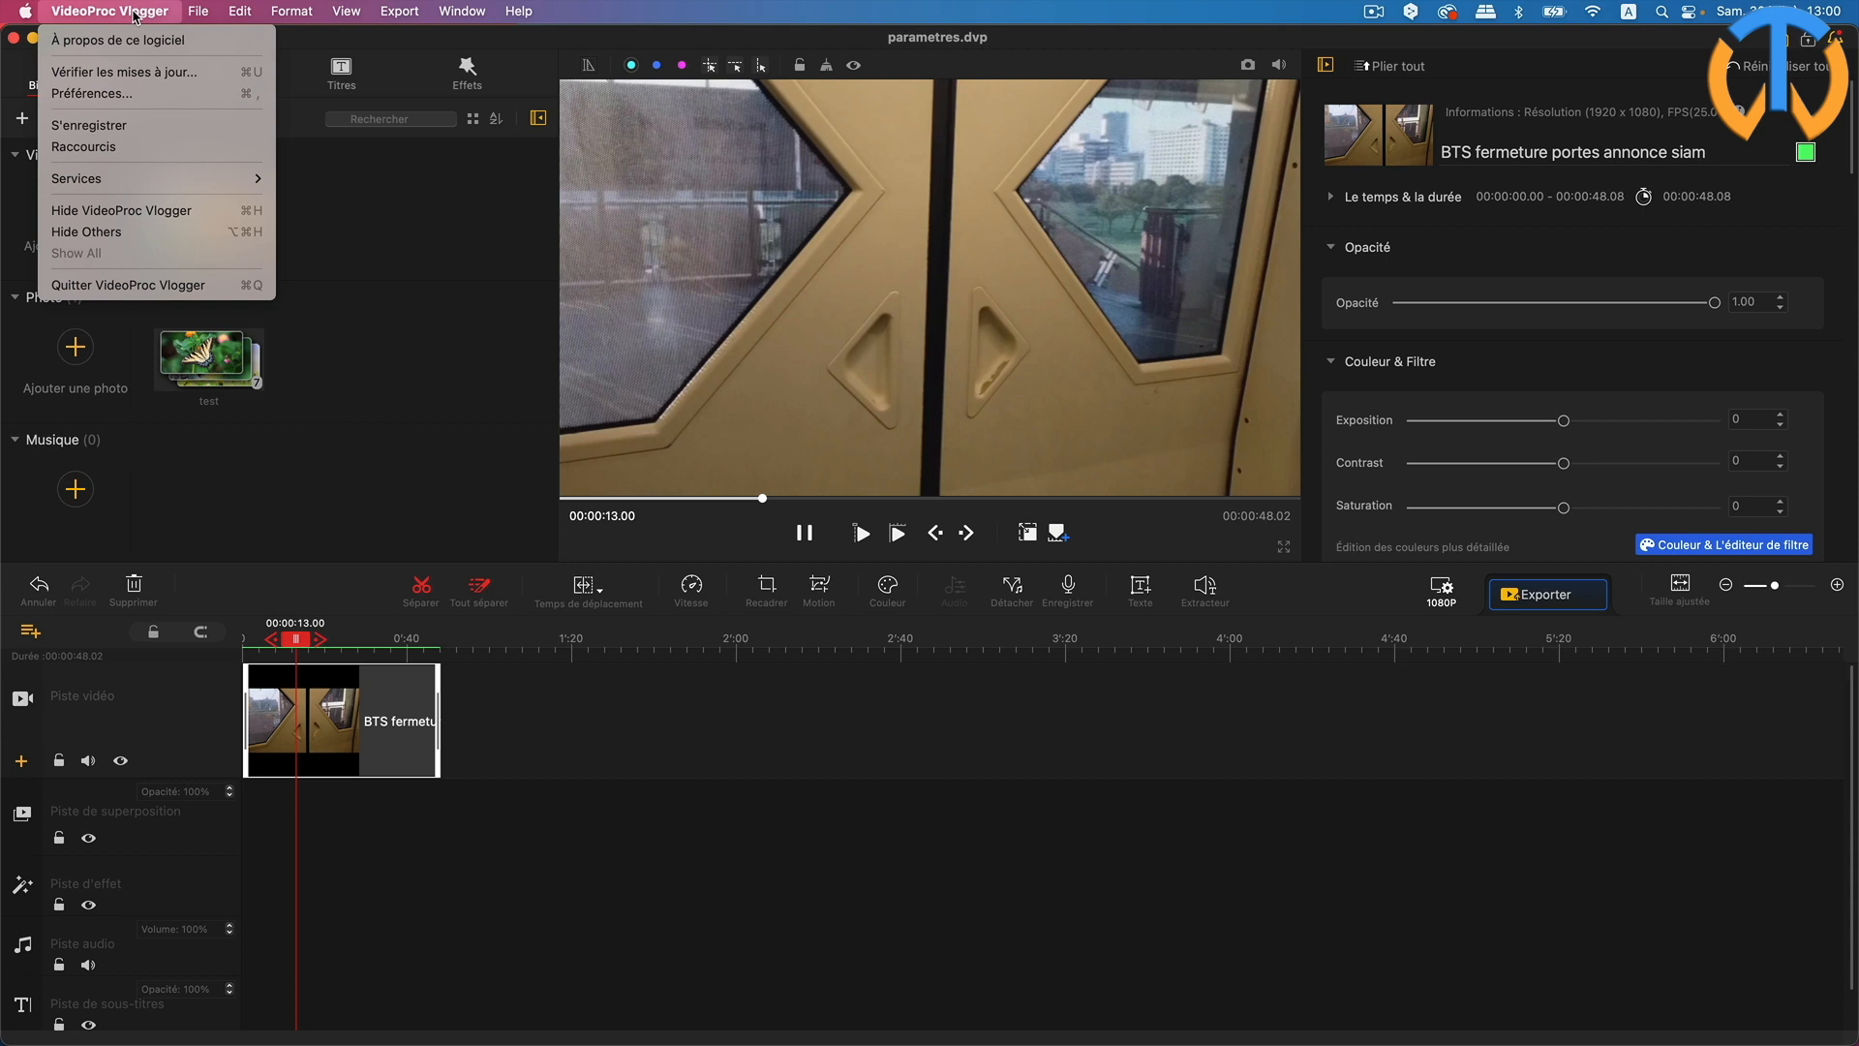
{"action": "left_click", "coordinate": [92, 93]}
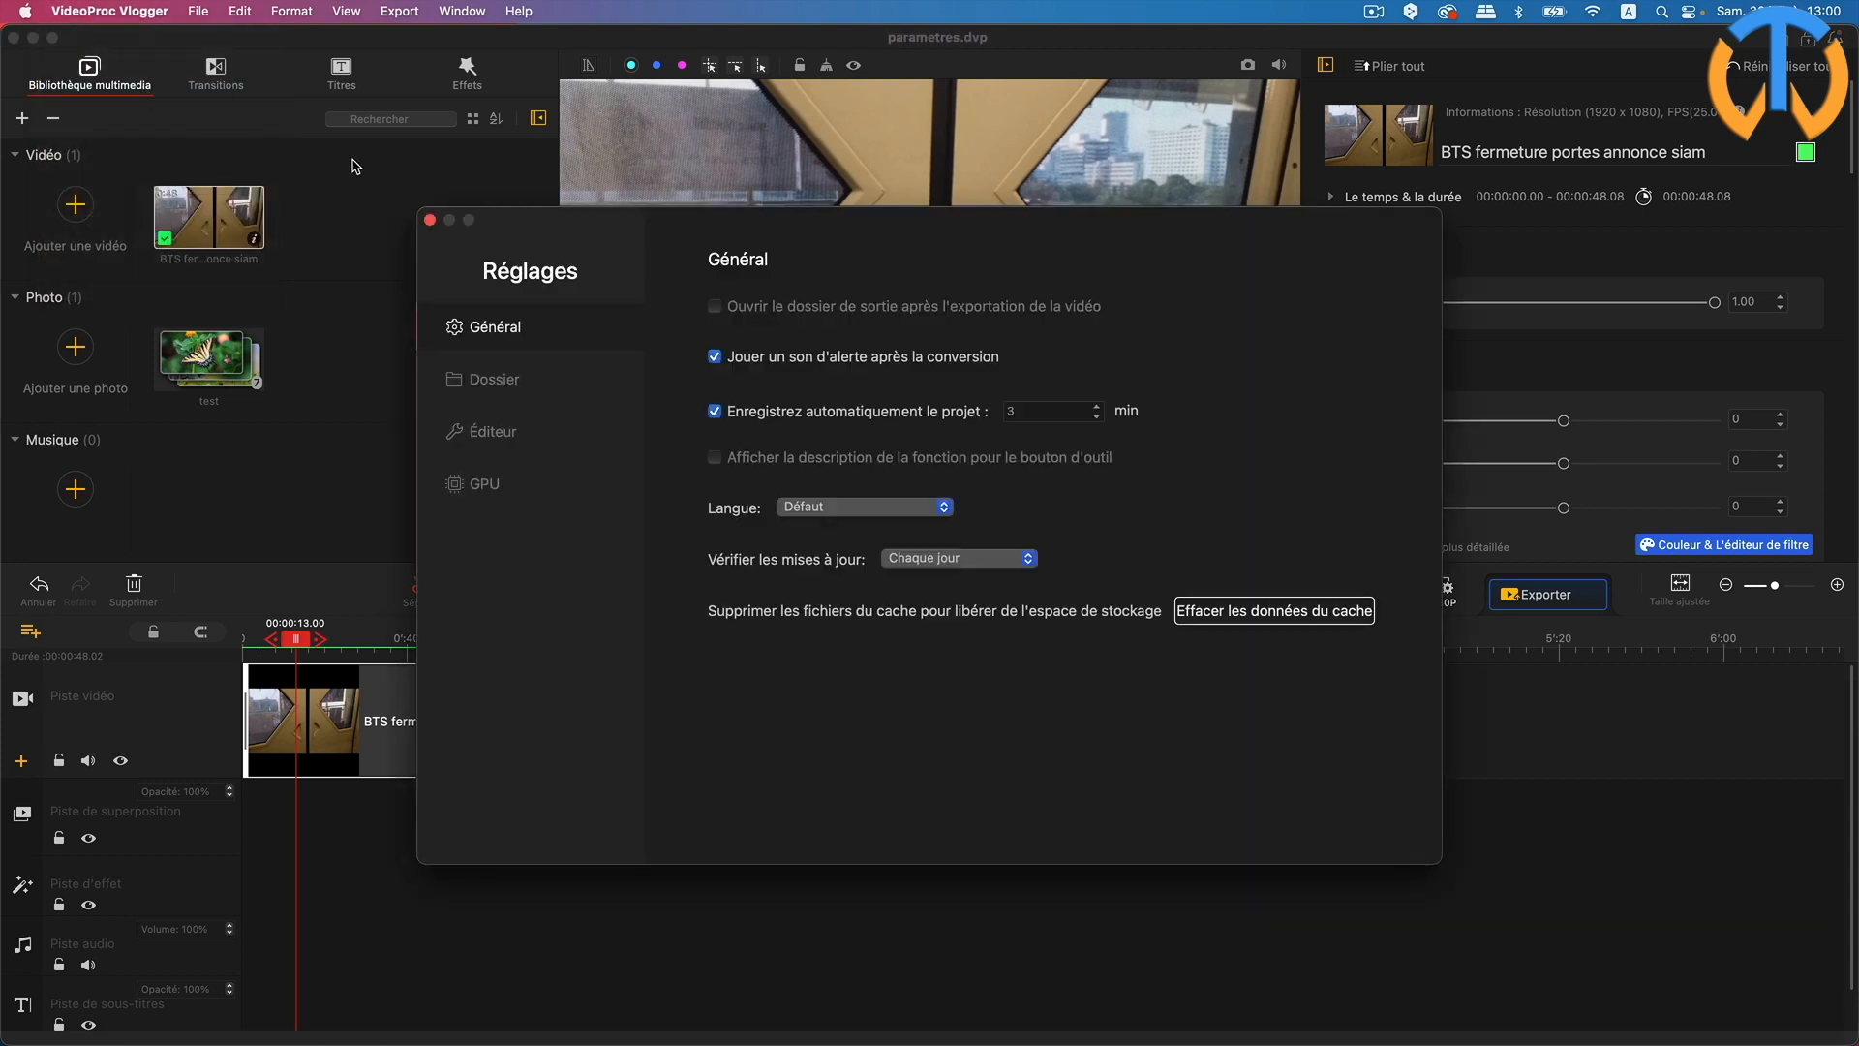
{"action": "left_click", "coordinate": [523, 445]}
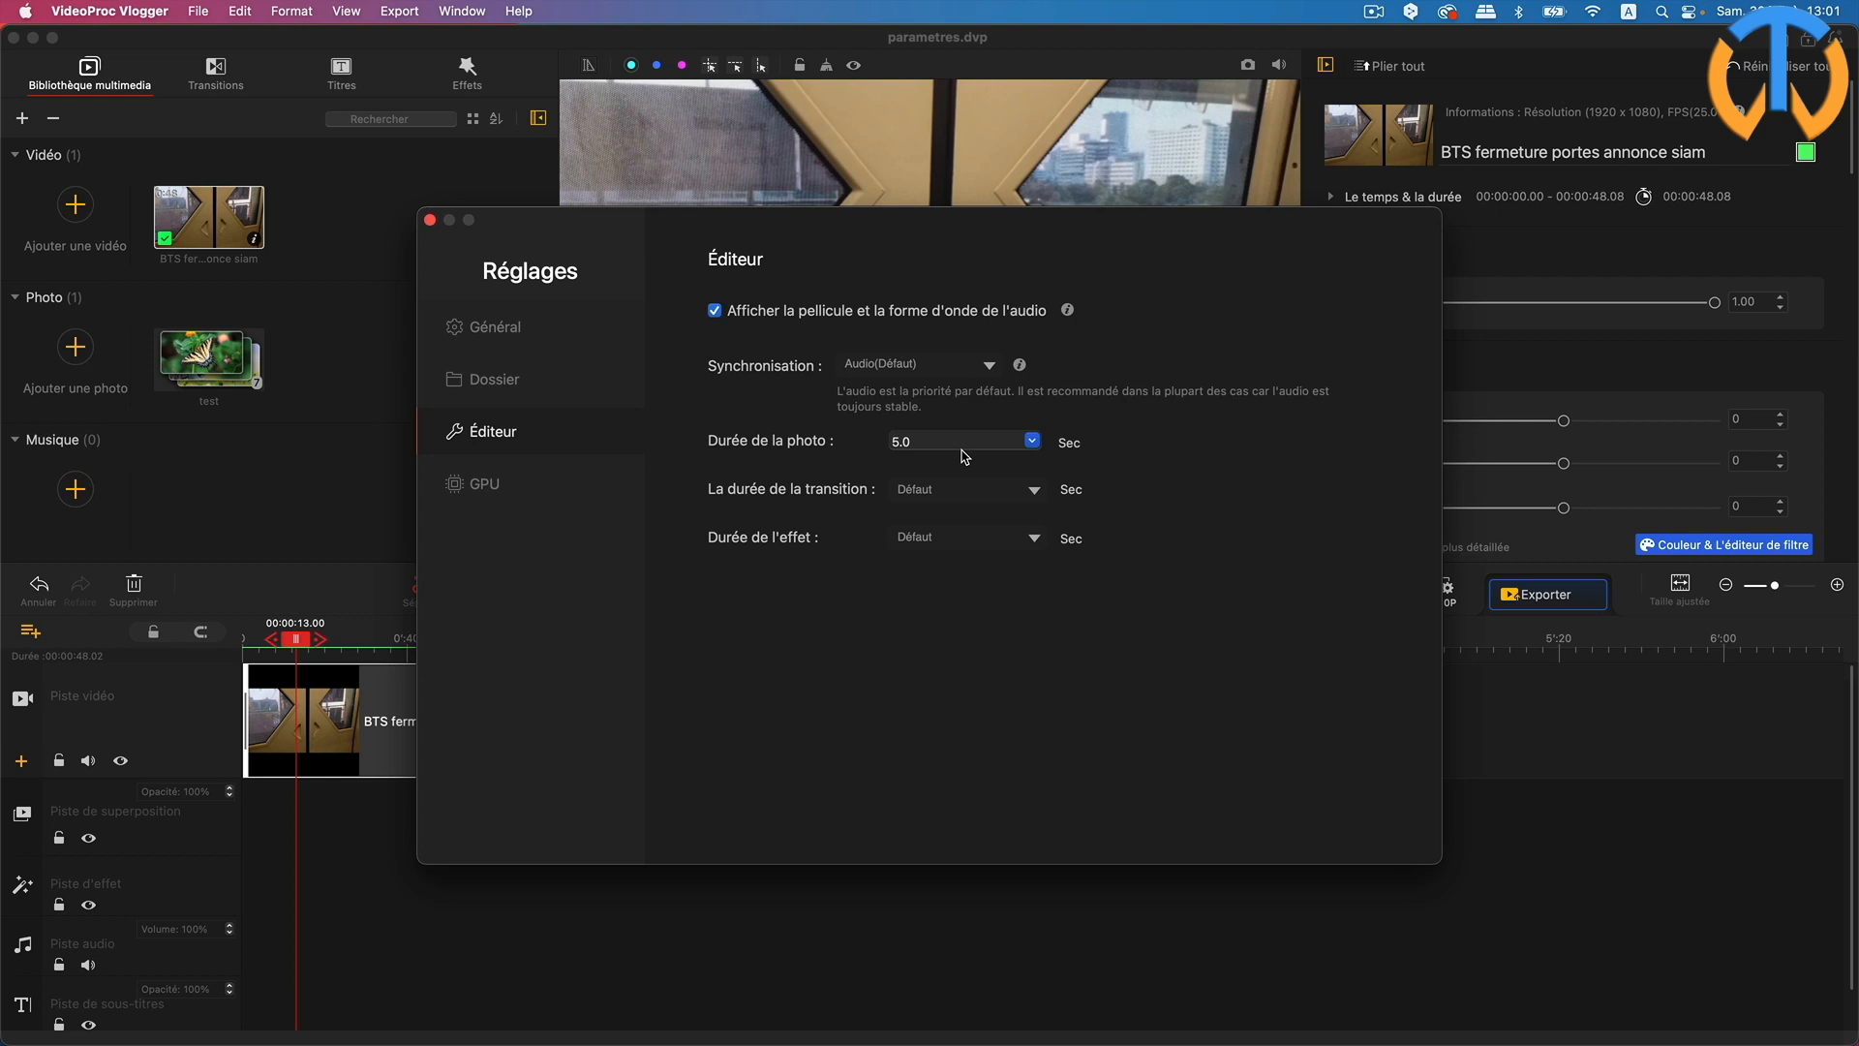
Set the default photo duration (Durée de la photo) to 6.0 seconds
{"action": "left_click", "coordinate": [1036, 443]}
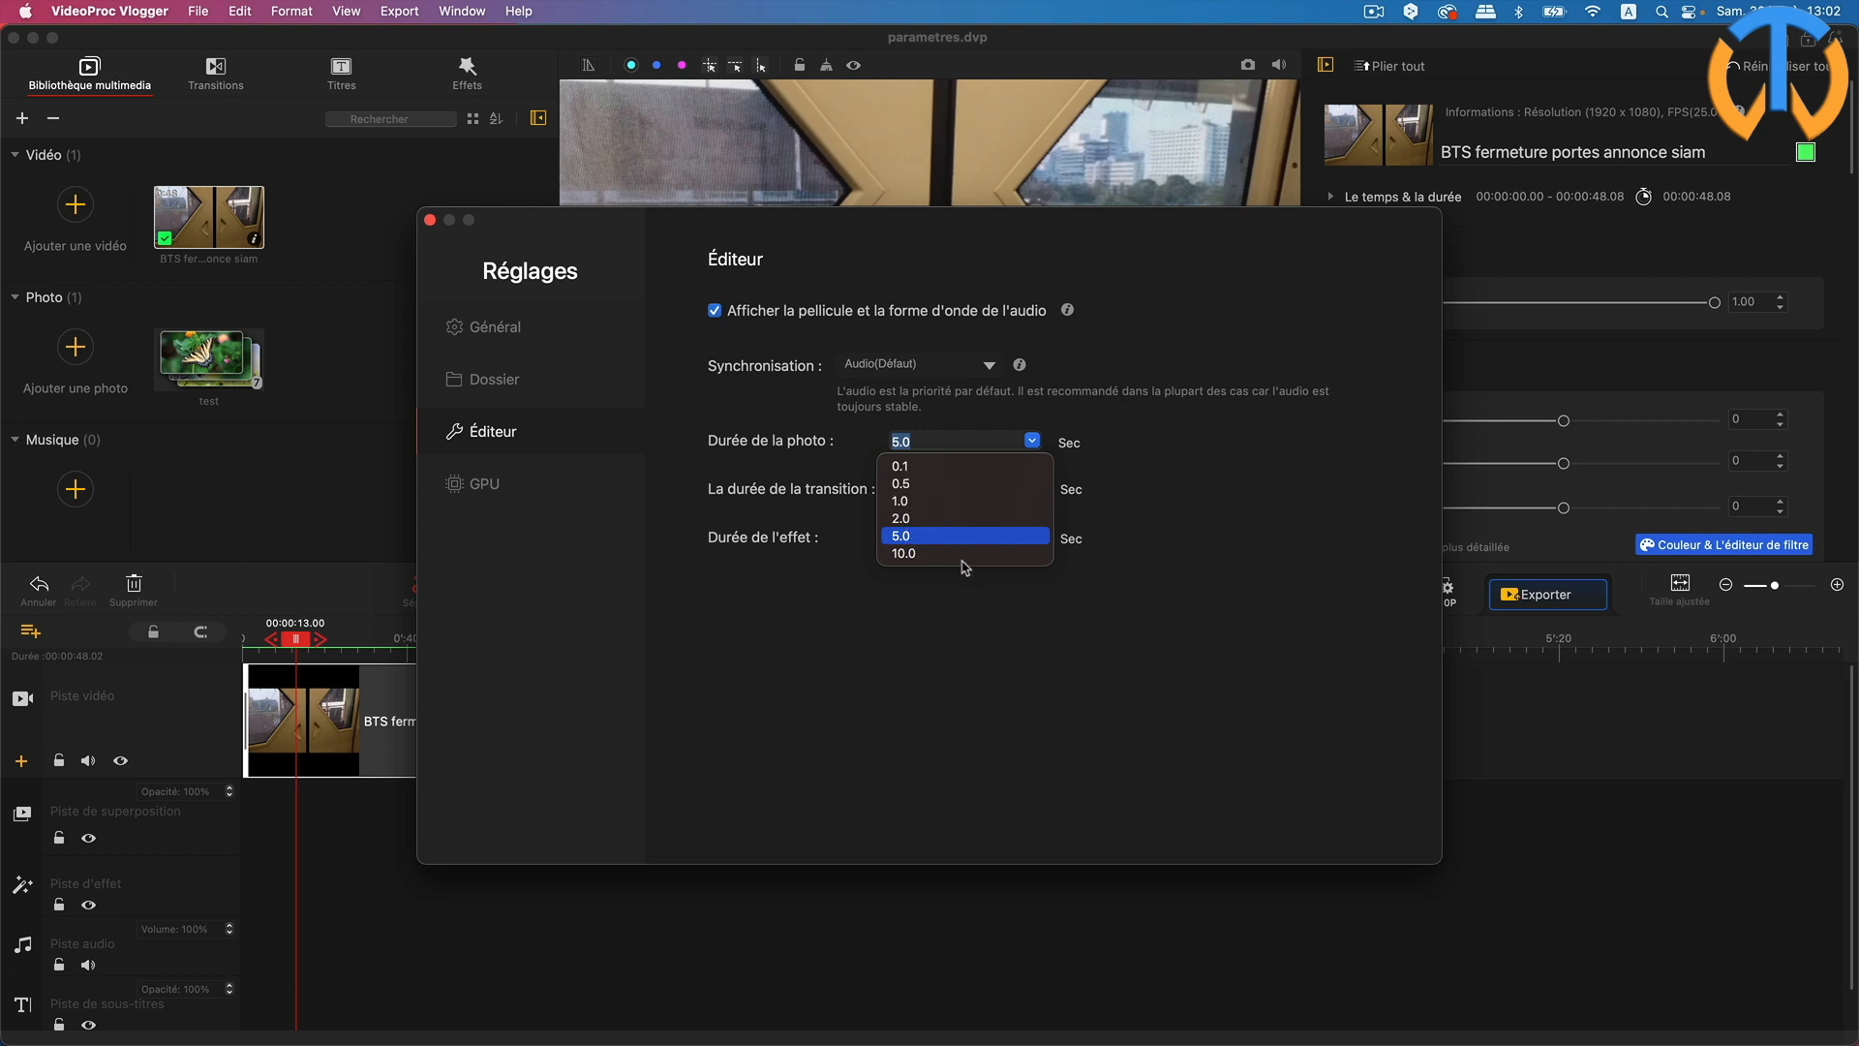
{"action": "left_click", "coordinate": [918, 538]}
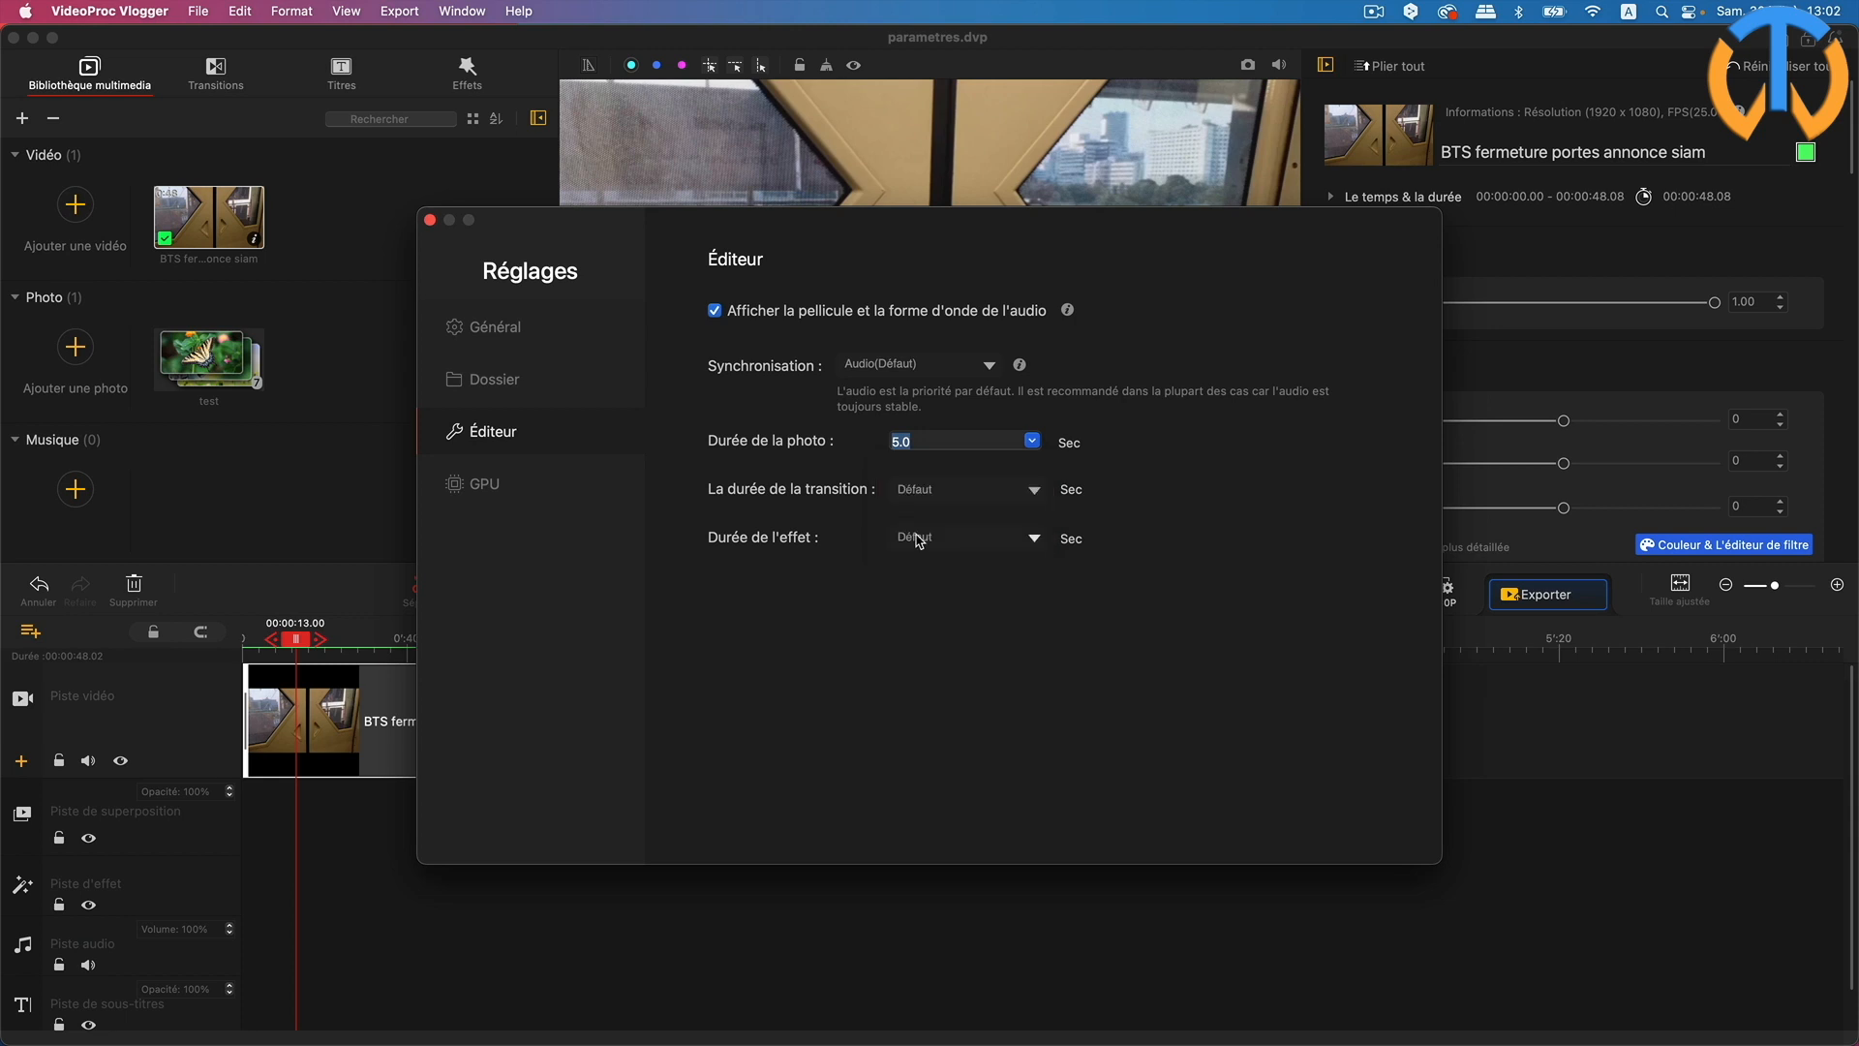
{"action": "left_click", "coordinate": [901, 439]}
{"action": "double_click", "coordinate": [896, 442]}
{"action": "type", "text": "6"}
{"action": "left_click", "coordinate": [1034, 443]}
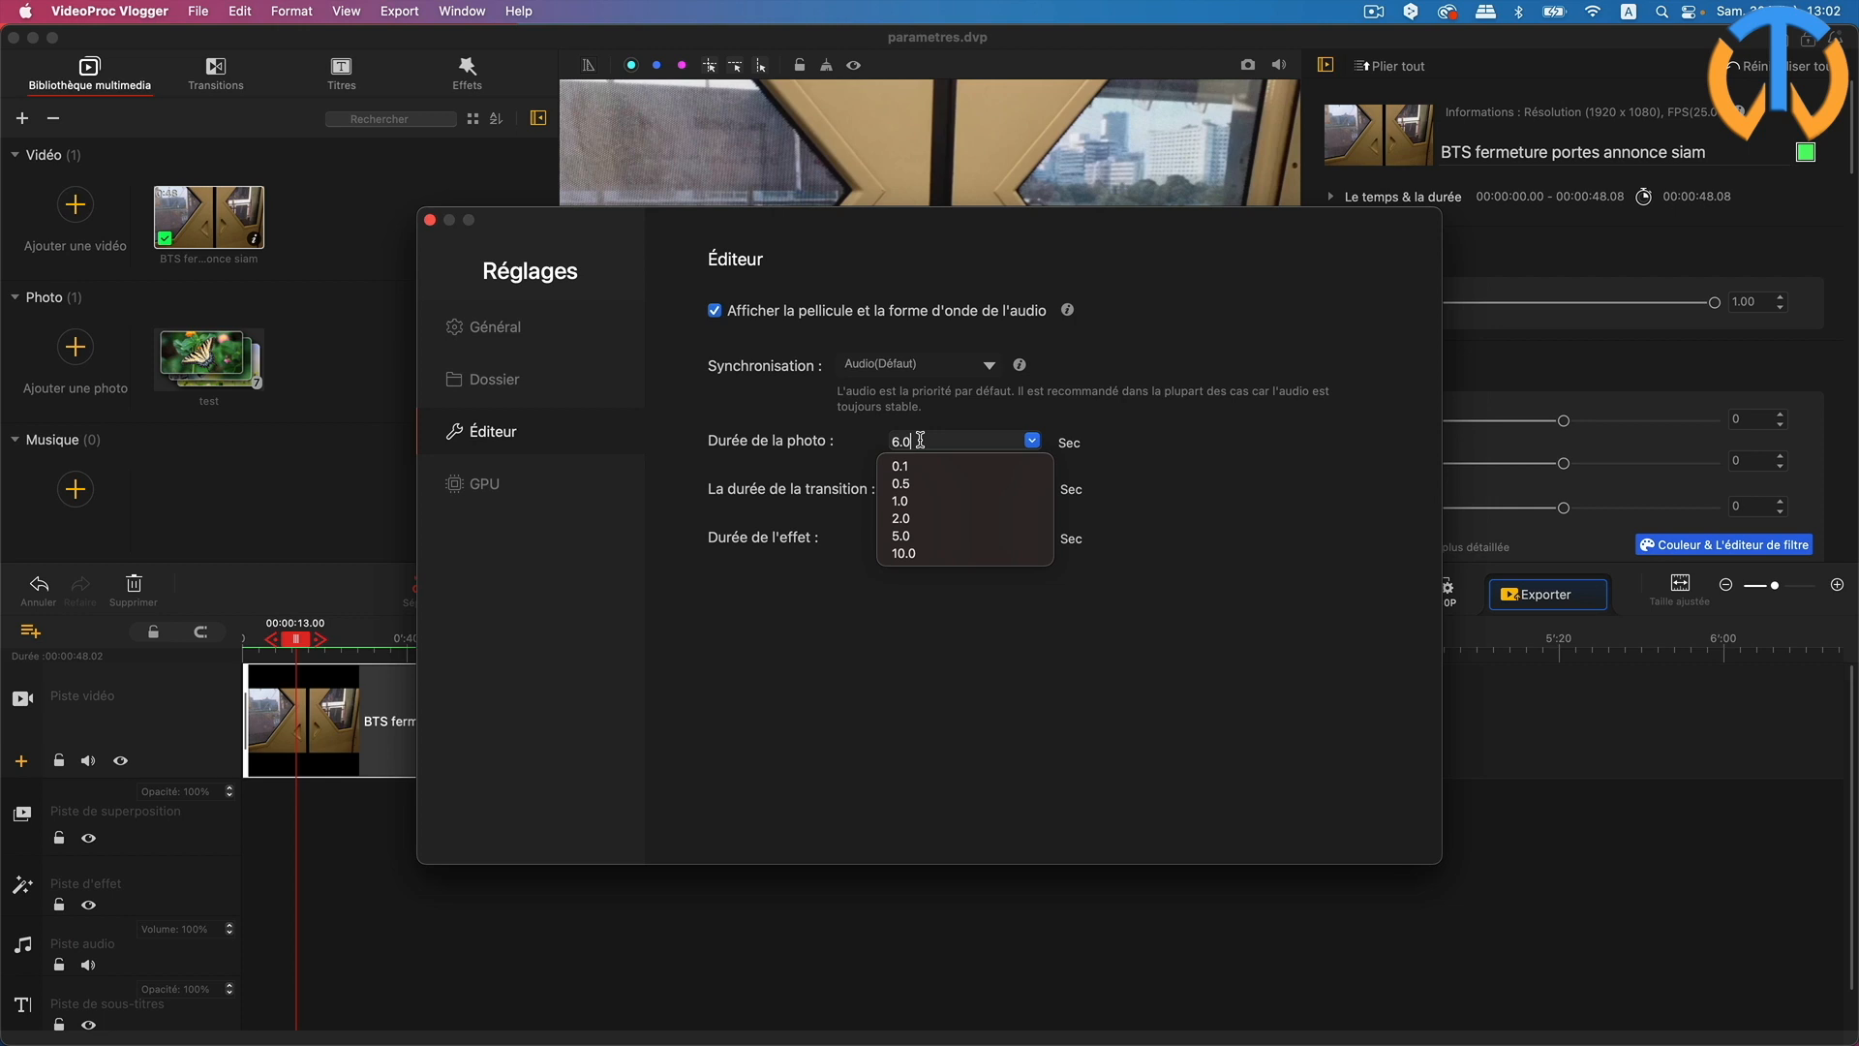
{"action": "left_click", "coordinate": [1134, 449]}
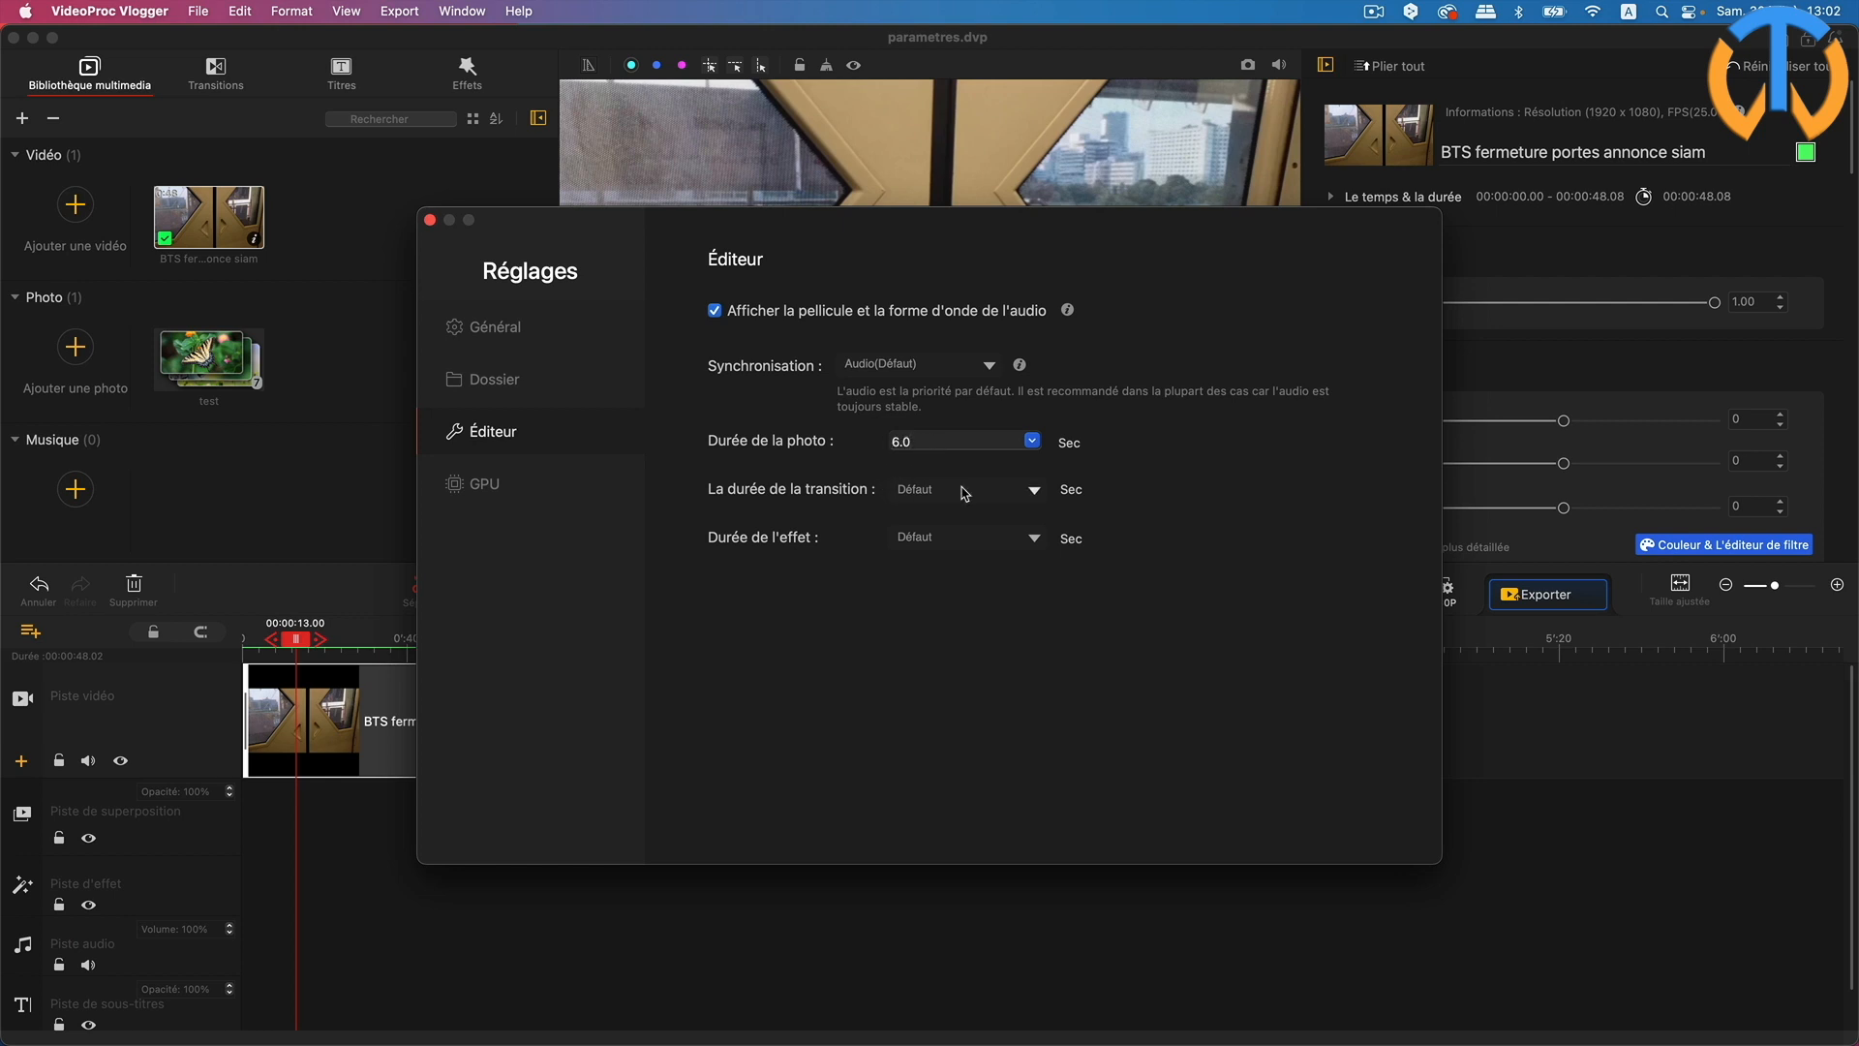
Set the default transition and effect durations to 1 second each and close the preferences
{"action": "left_click", "coordinate": [1034, 493]}
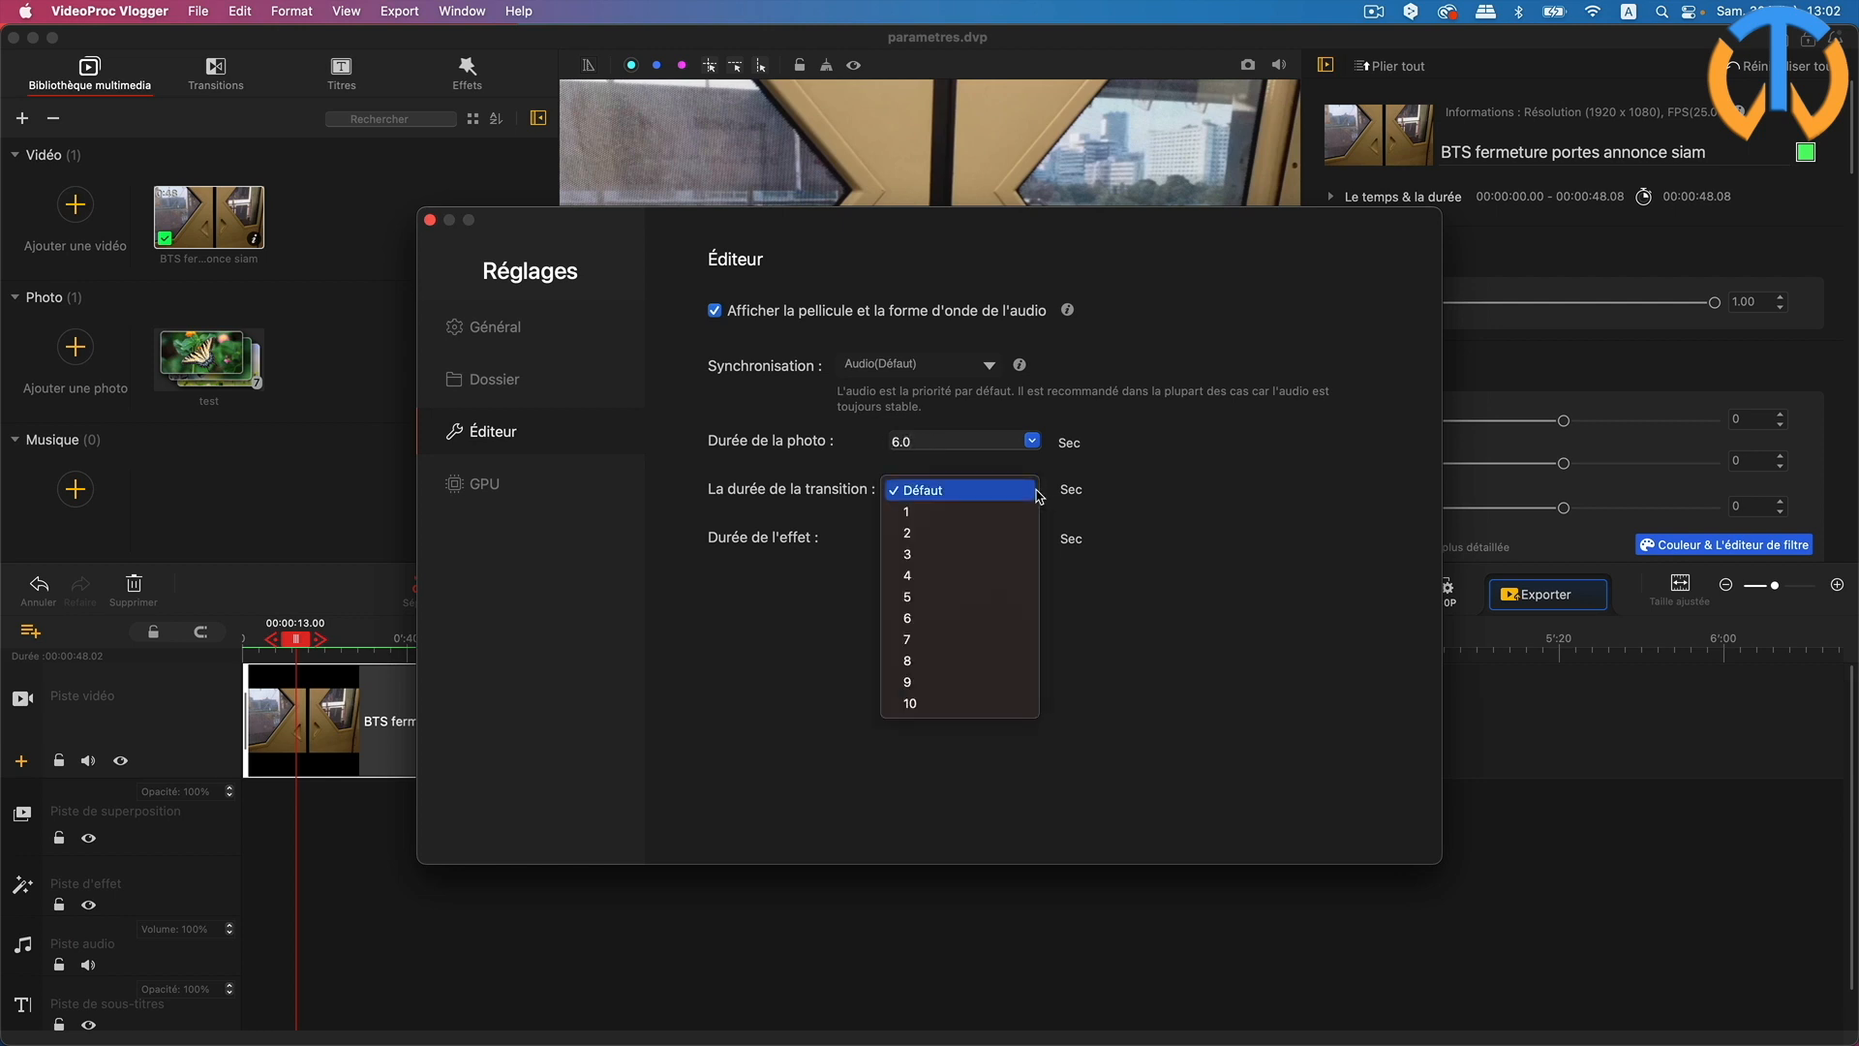
{"action": "left_click", "coordinate": [964, 514]}
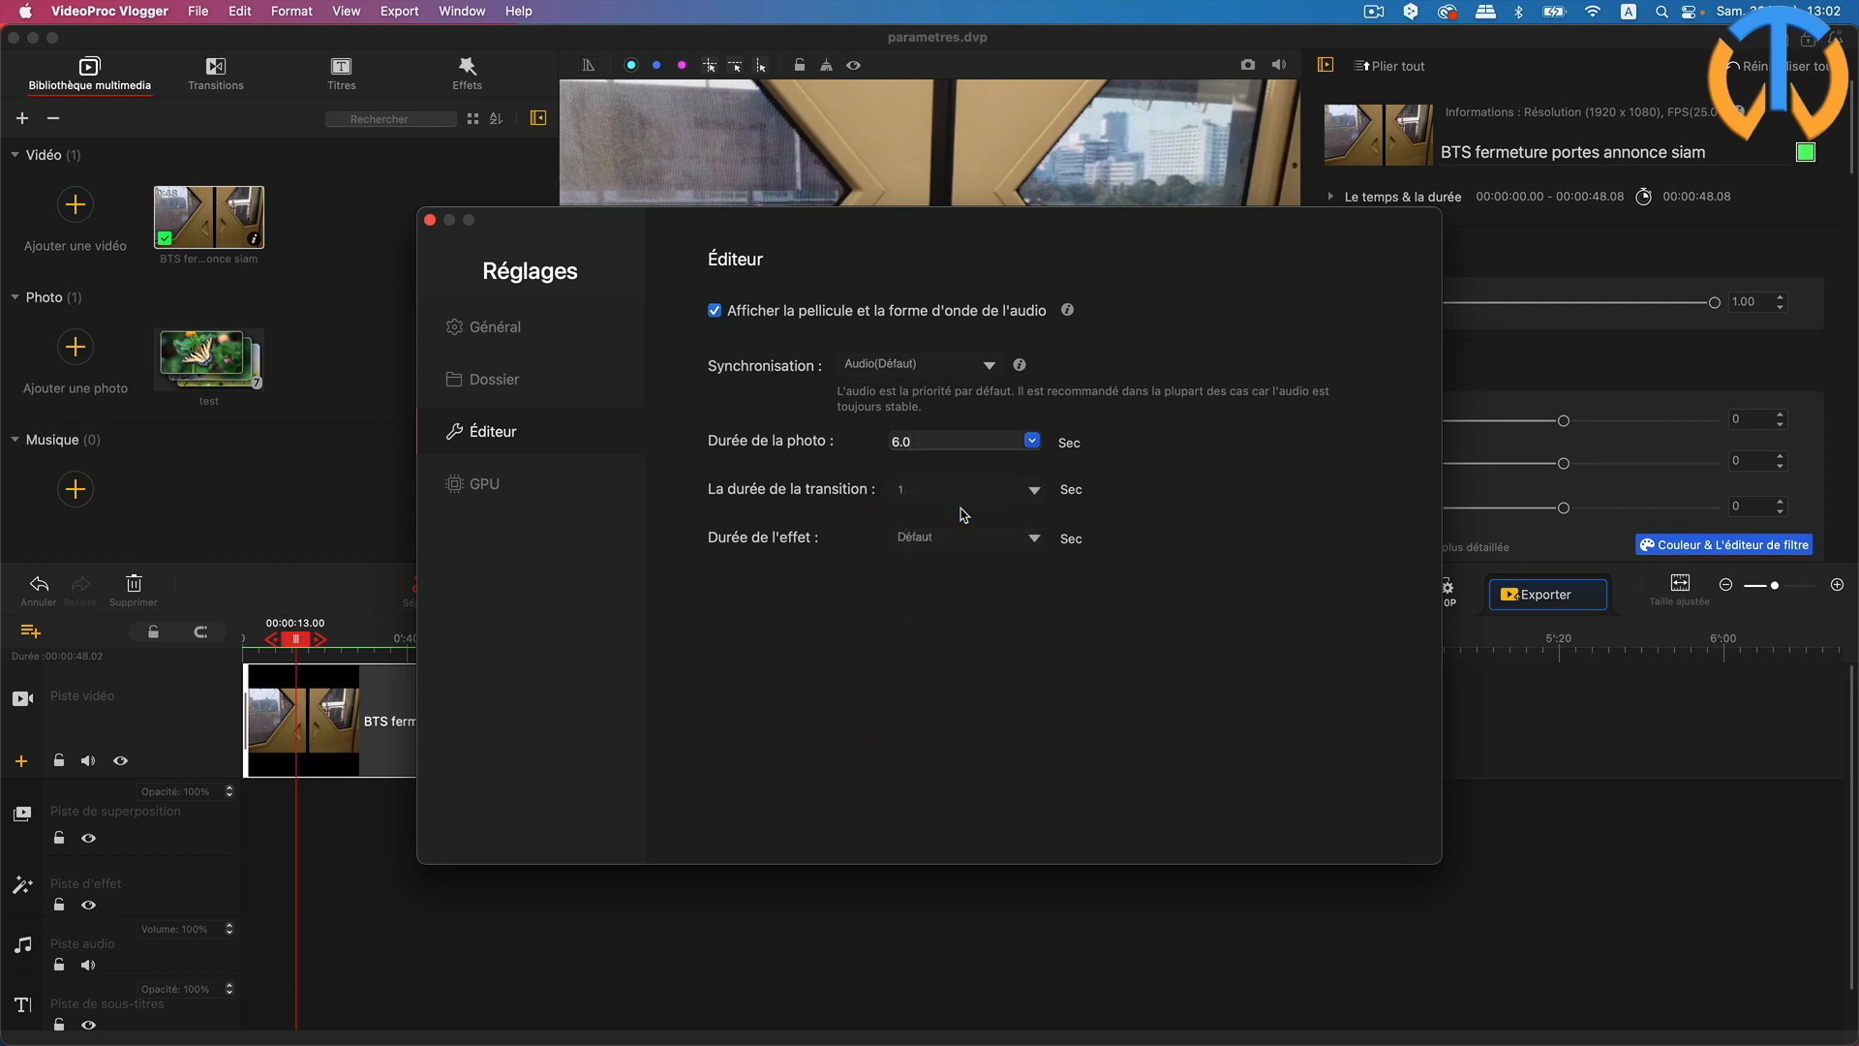
{"action": "left_click", "coordinate": [1035, 540]}
{"action": "left_click", "coordinate": [997, 559]}
{"action": "left_click", "coordinate": [429, 221]}
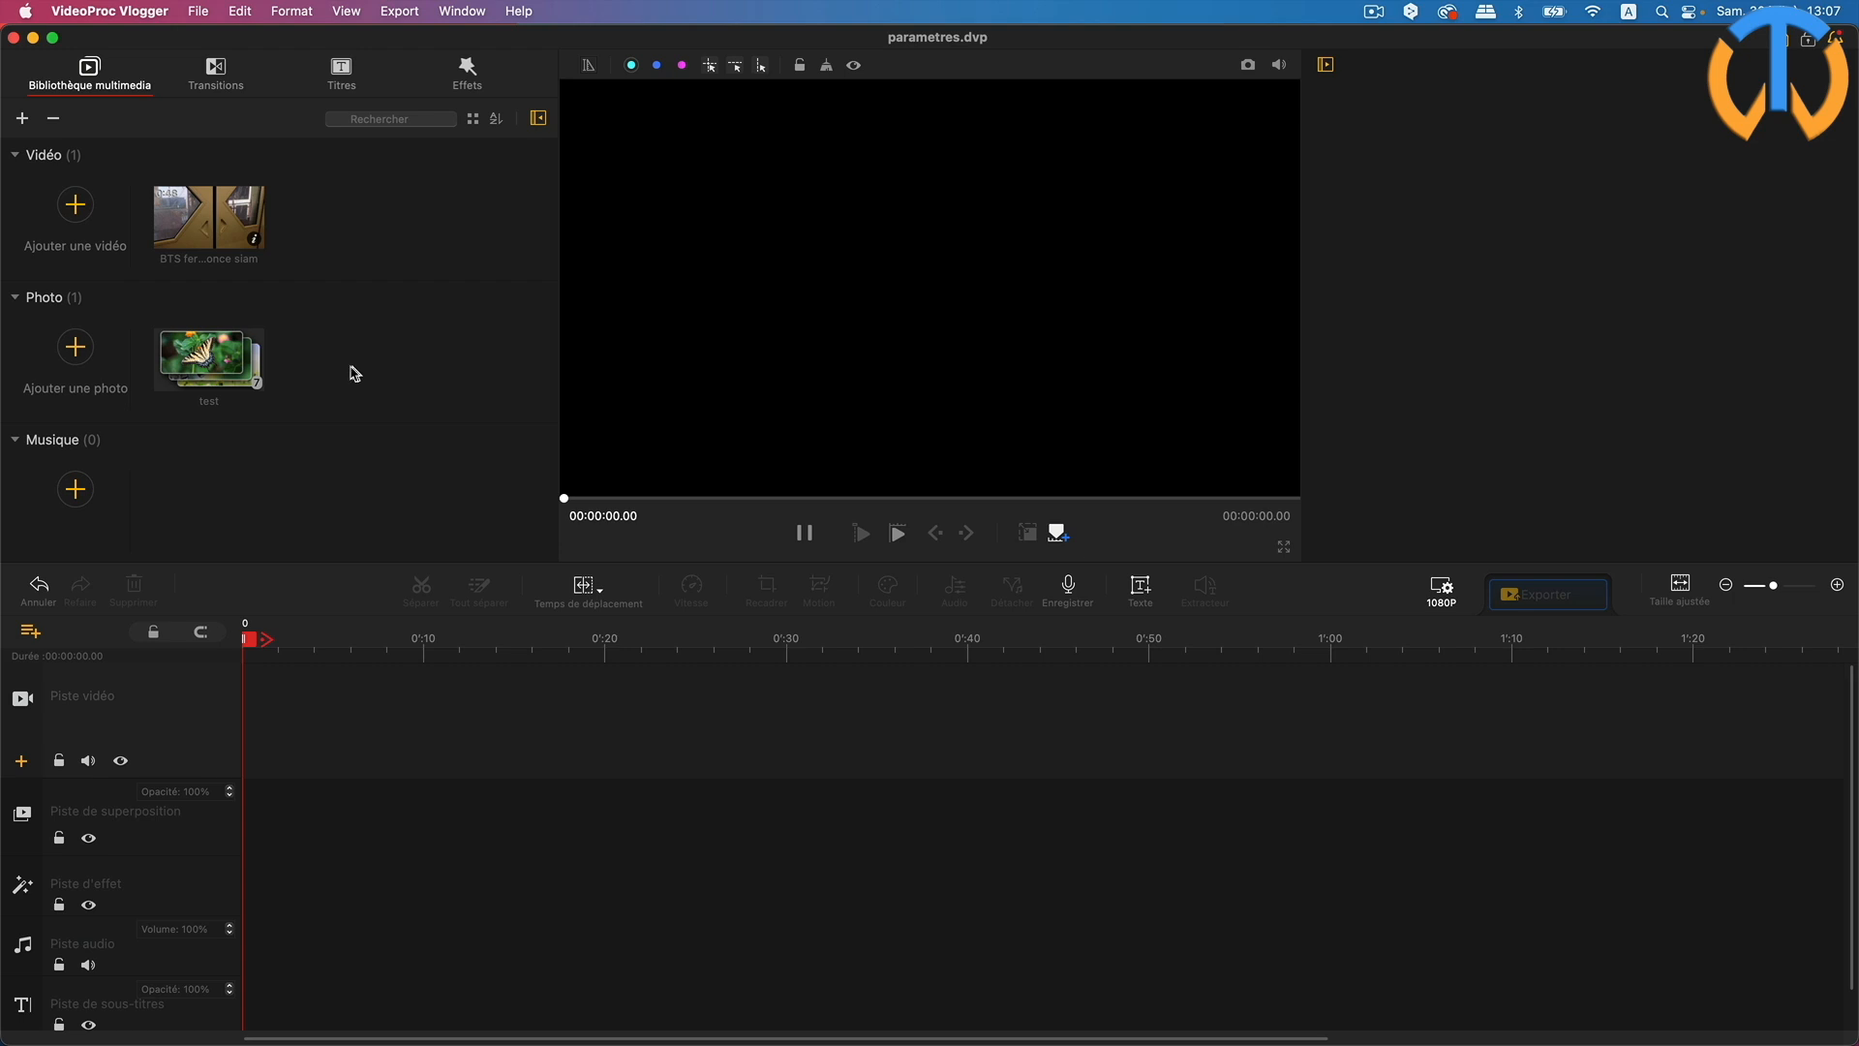
Place the photo group test at the start of the video track and return the playhead to the beginning
{"action": "left_click_drag", "start_coordinate": [199, 356], "coordinate": [286, 701]}
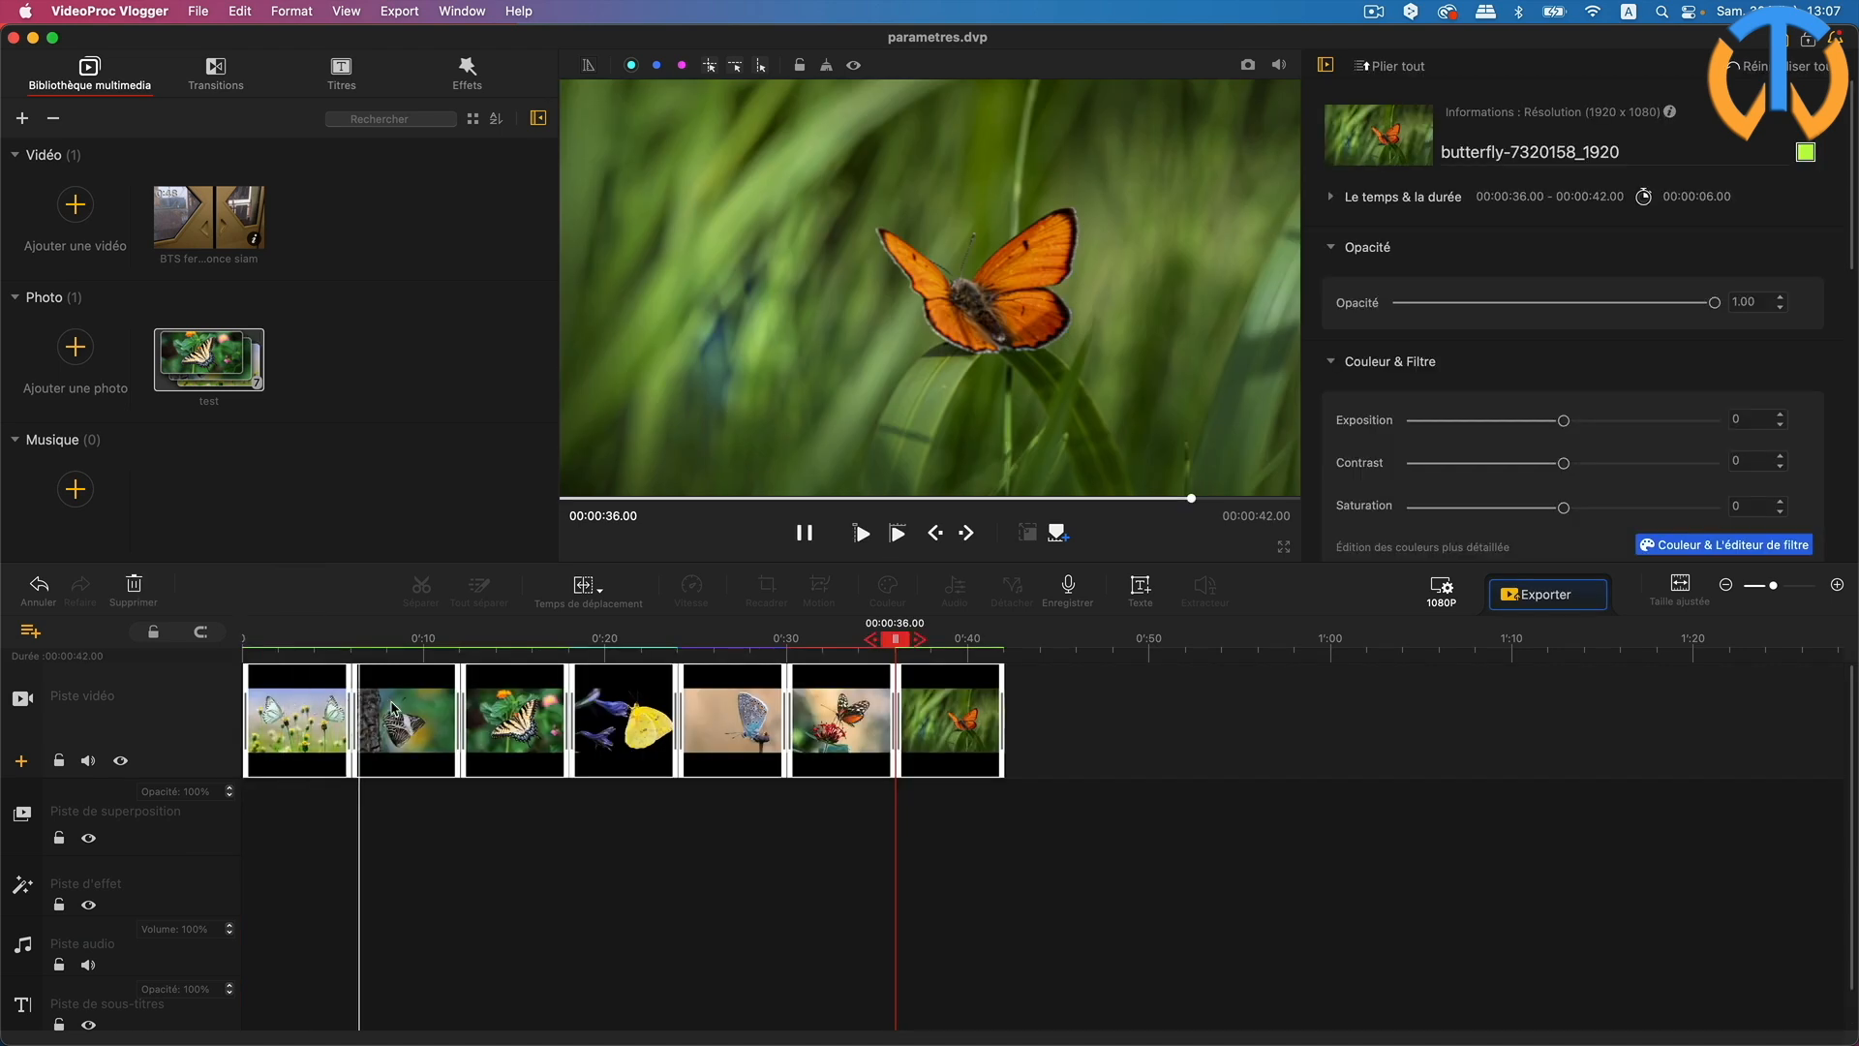
{"action": "left_click_drag", "start_coordinate": [882, 639], "coordinate": [198, 614]}
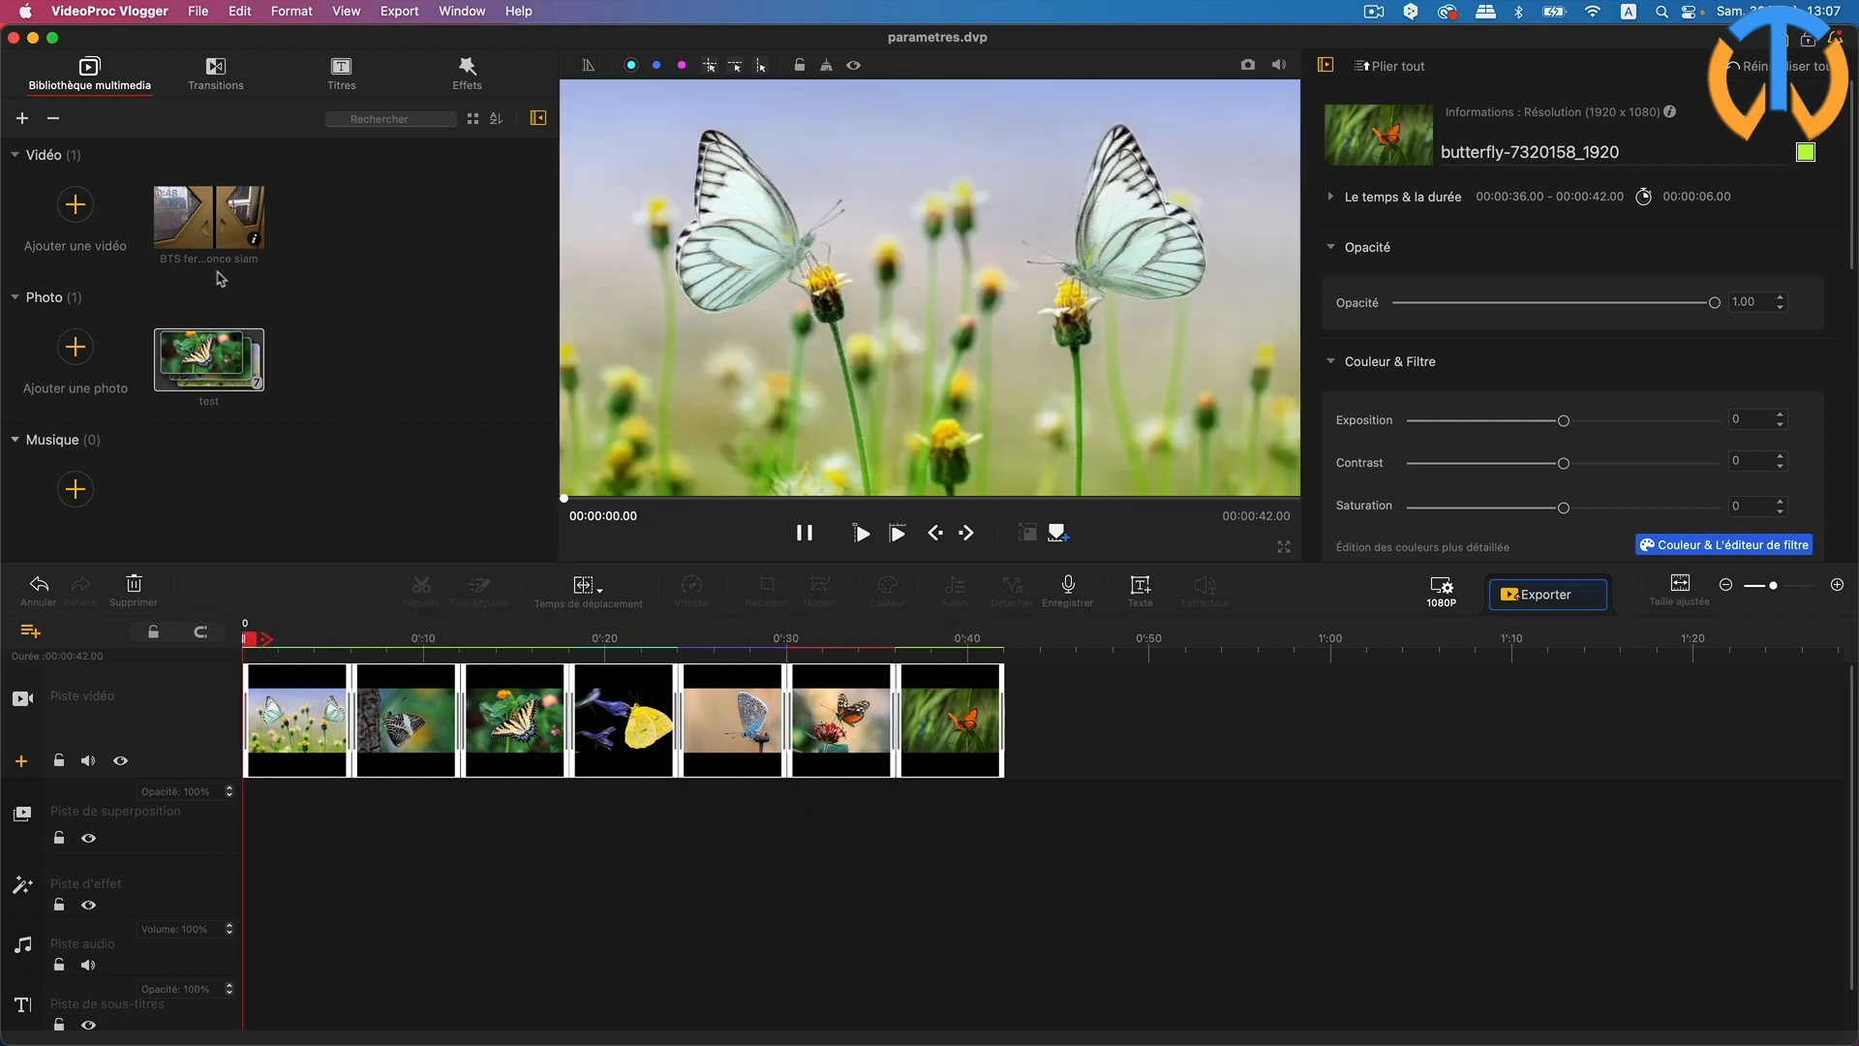
Add the transitions Fondu couleur blanche, Ondulation and Multiplier le mélange, in that order, between the first four photos
{"action": "left_click", "coordinate": [216, 70]}
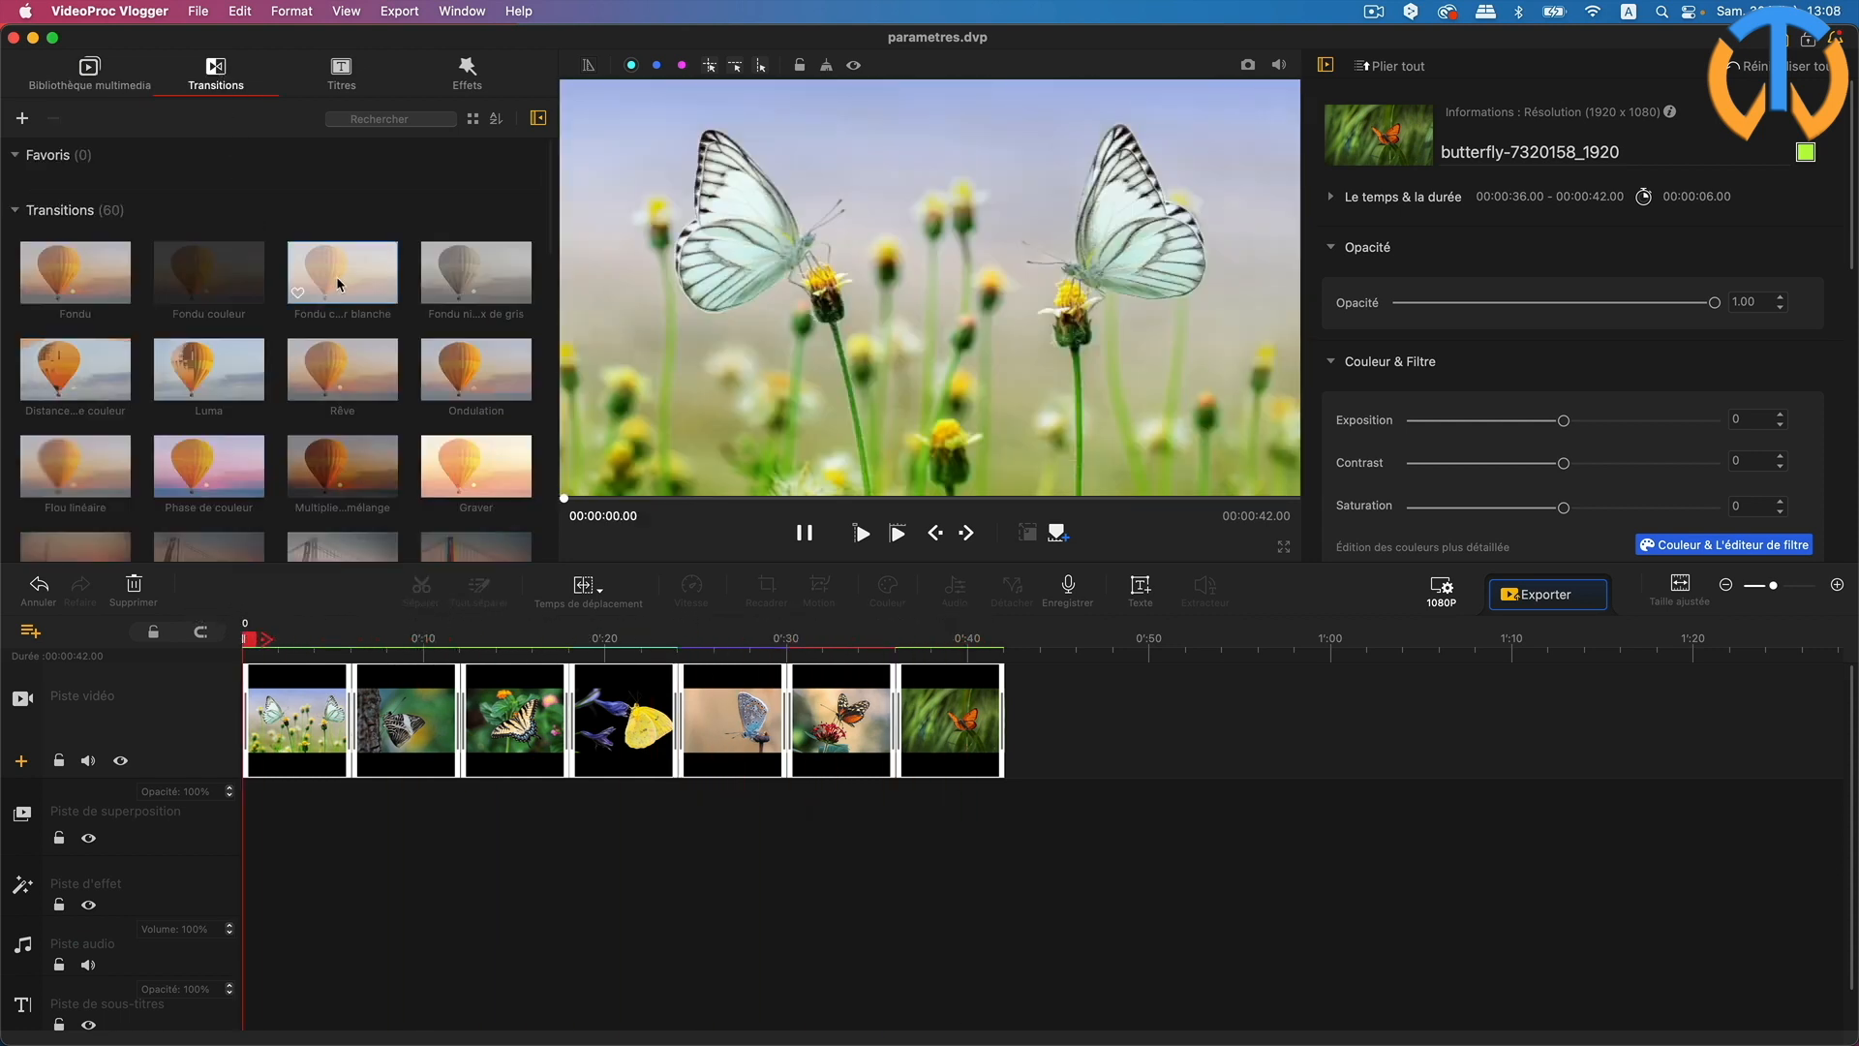
{"action": "left_click_drag", "start_coordinate": [343, 281], "coordinate": [358, 705]}
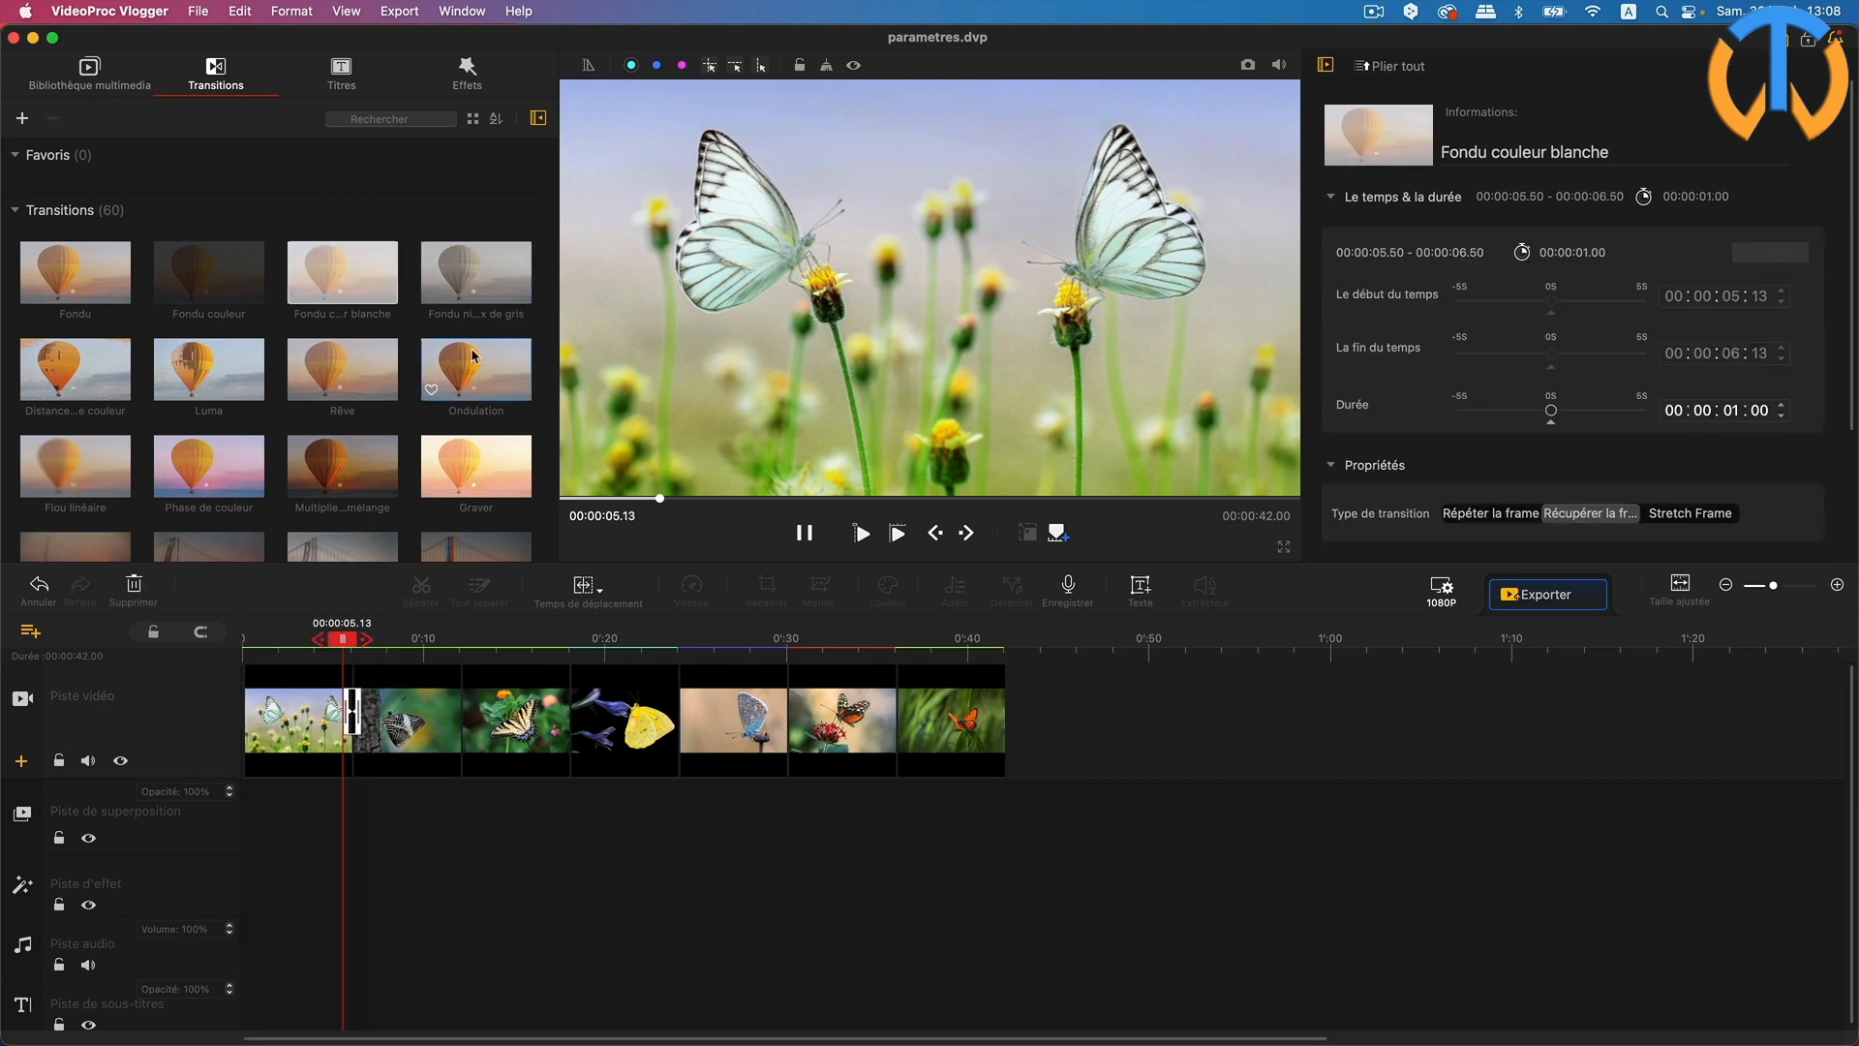
{"action": "left_click_drag", "start_coordinate": [467, 373], "coordinate": [461, 715]}
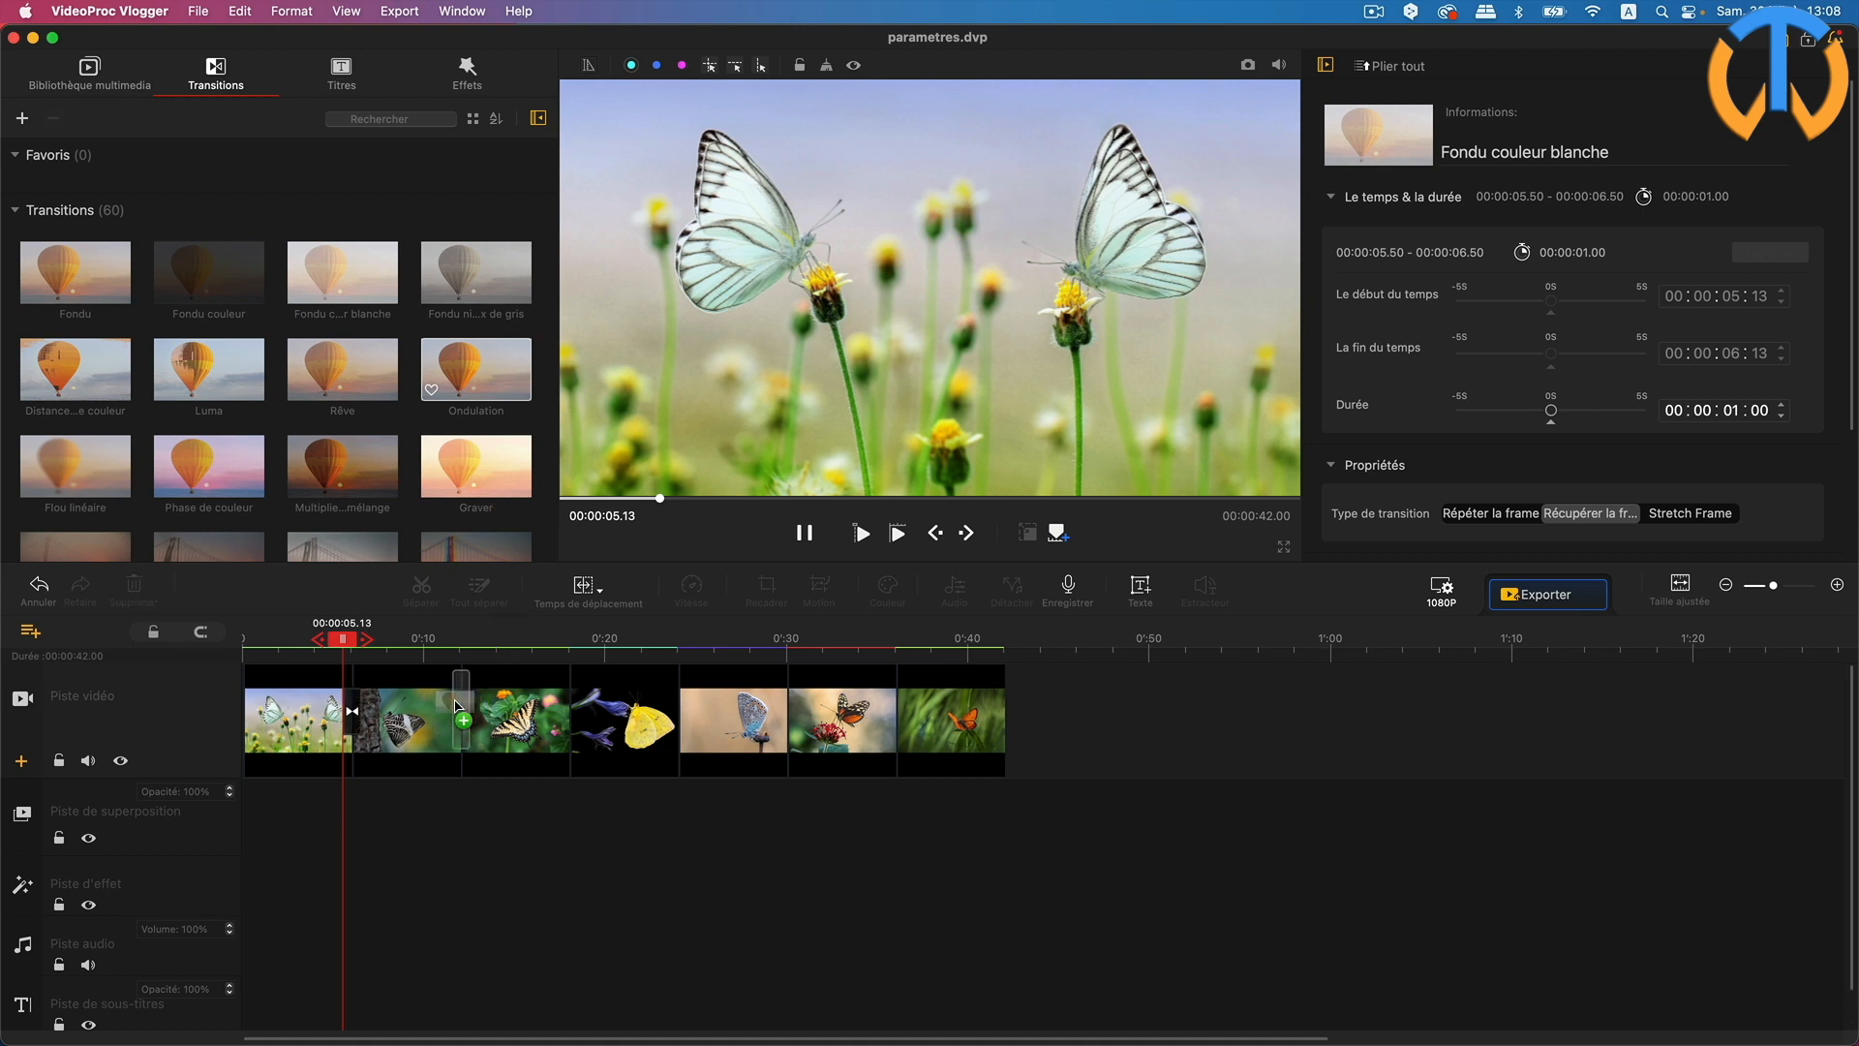
{"action": "left_click_drag", "start_coordinate": [345, 475], "coordinate": [569, 711]}
Play the timeline from about 4 seconds through the three transitions, stopping at the fifth photo
{"action": "left_click_drag", "start_coordinate": [559, 639], "coordinate": [315, 641]}
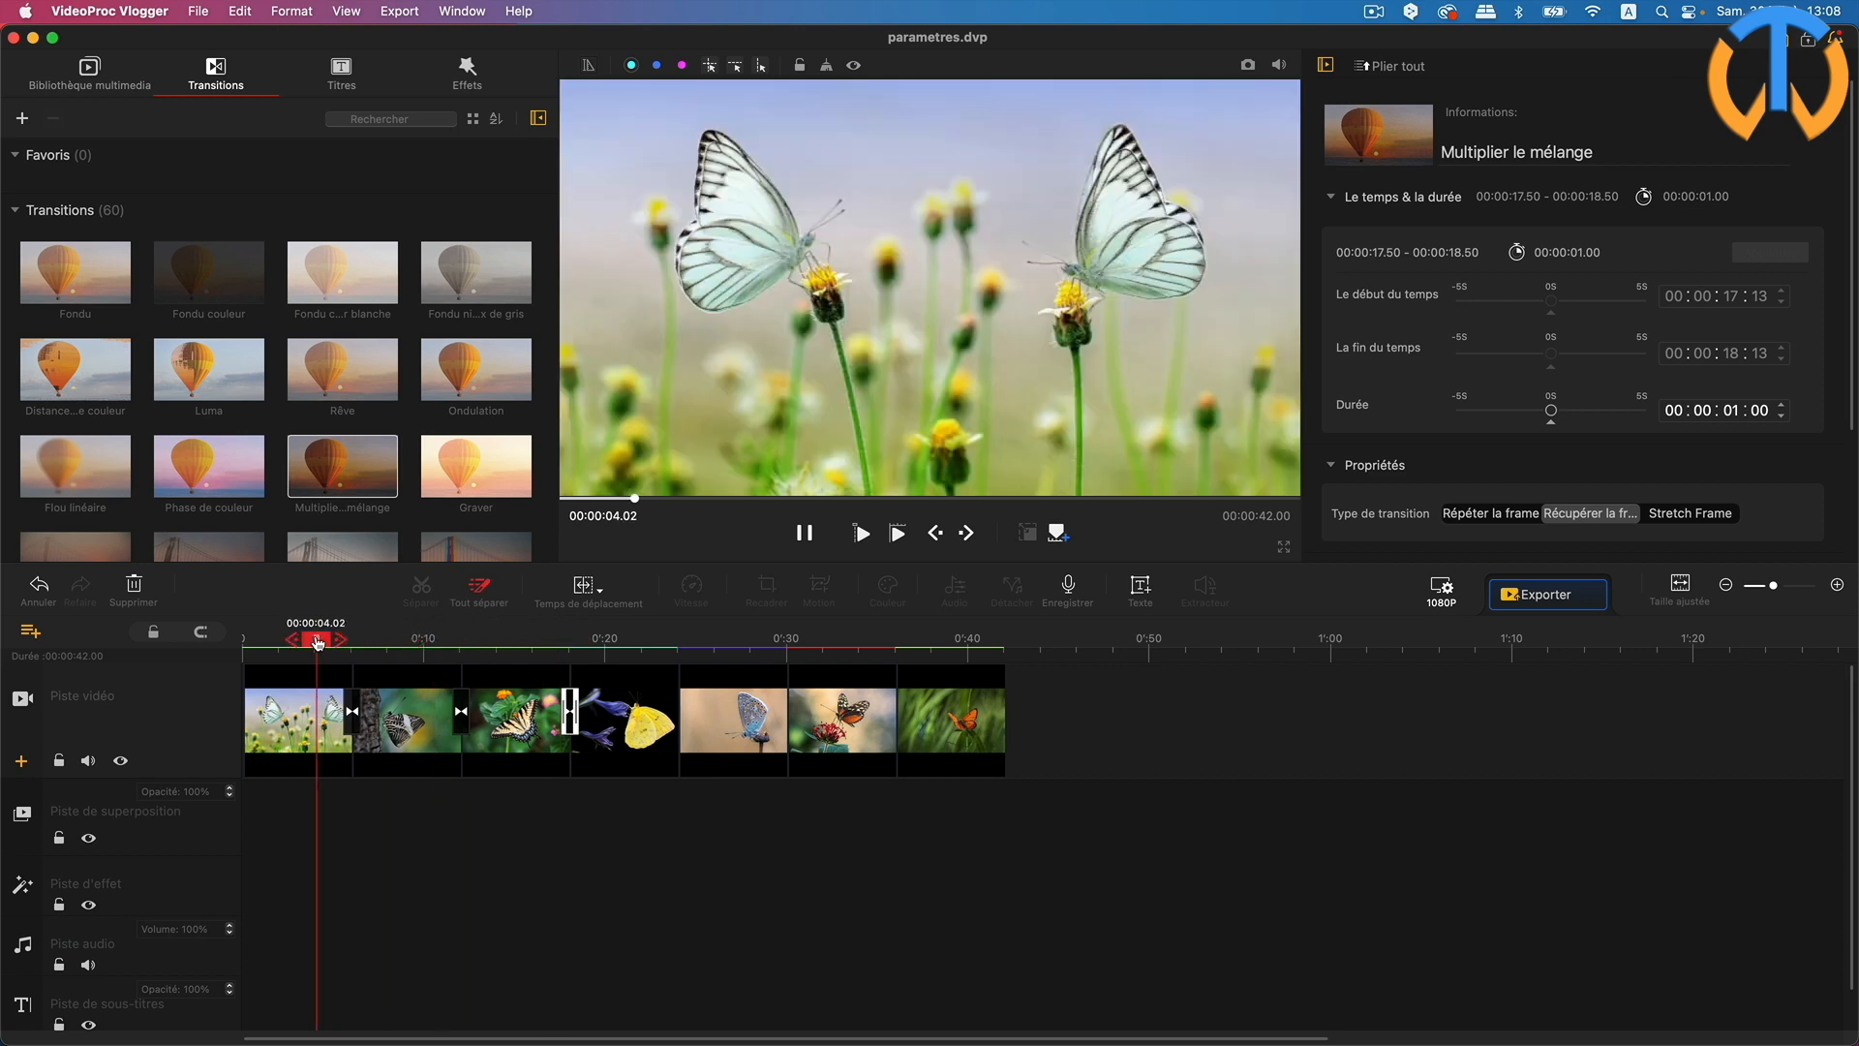
{"action": "left_click", "coordinate": [862, 532]}
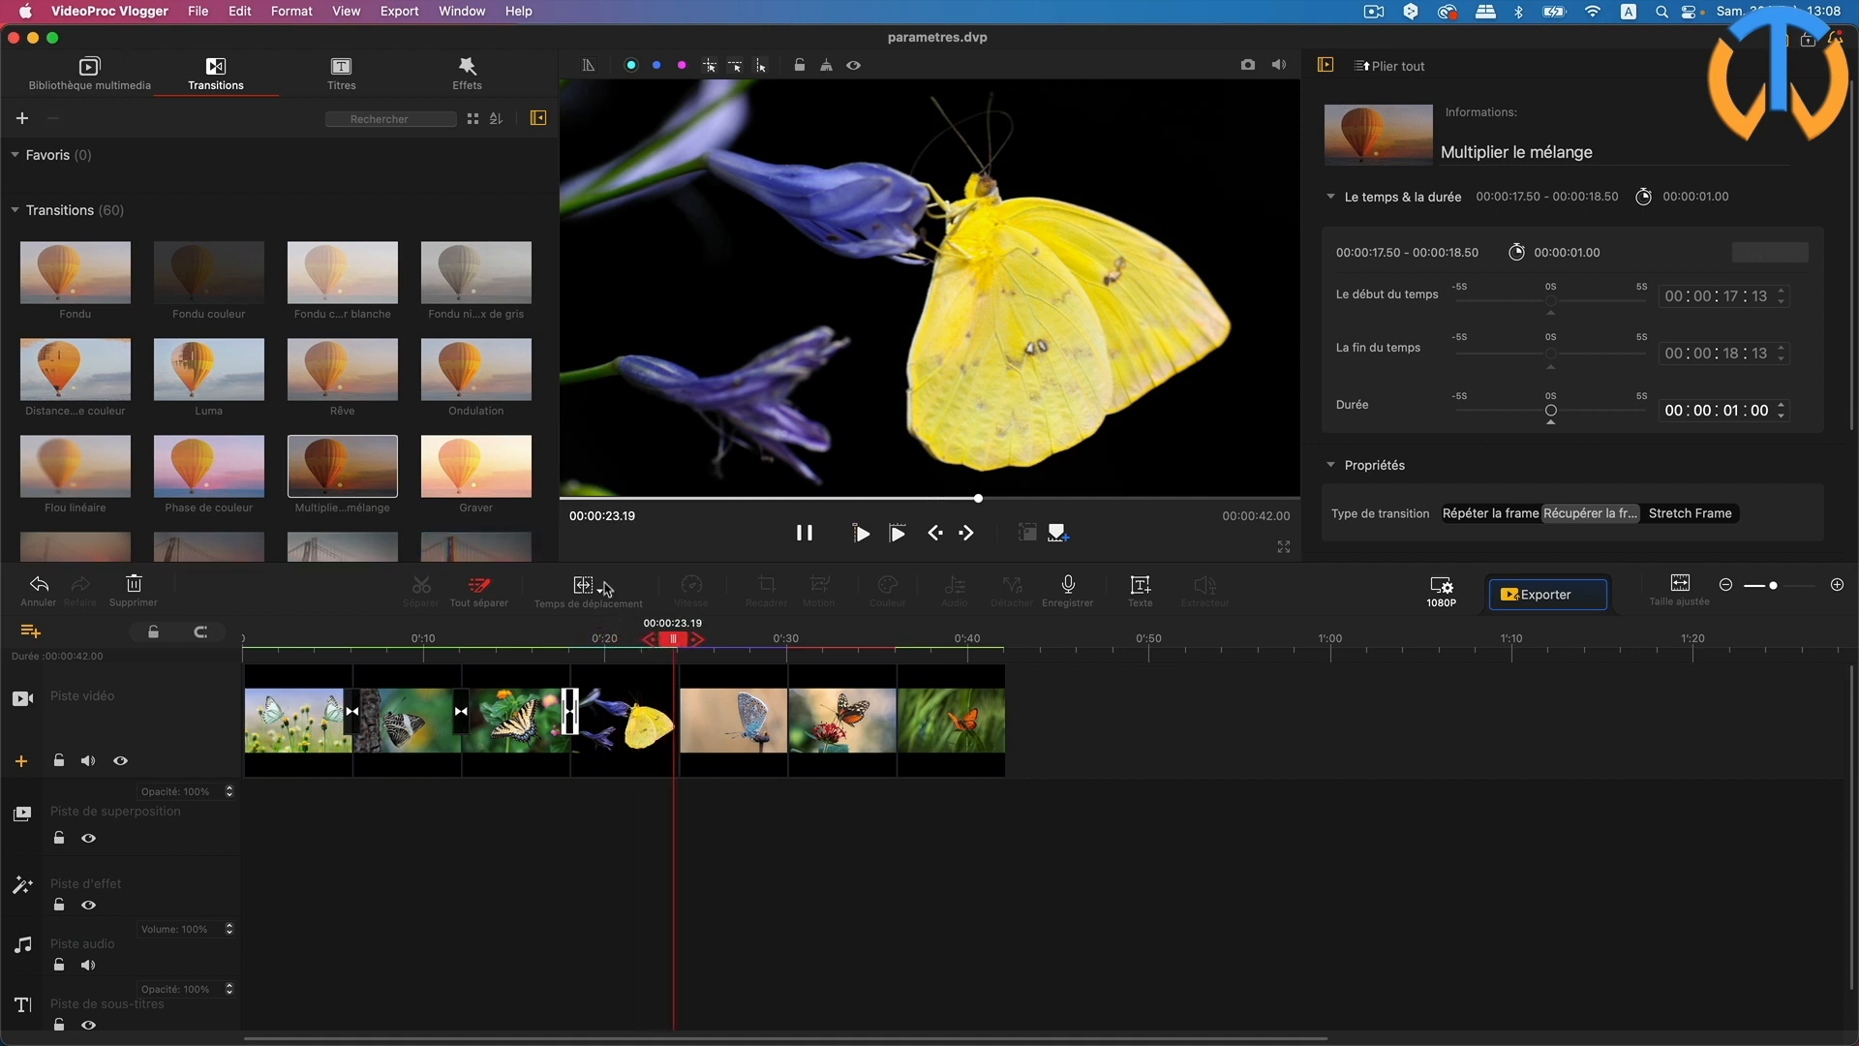
{"action": "left_click", "coordinate": [809, 535]}
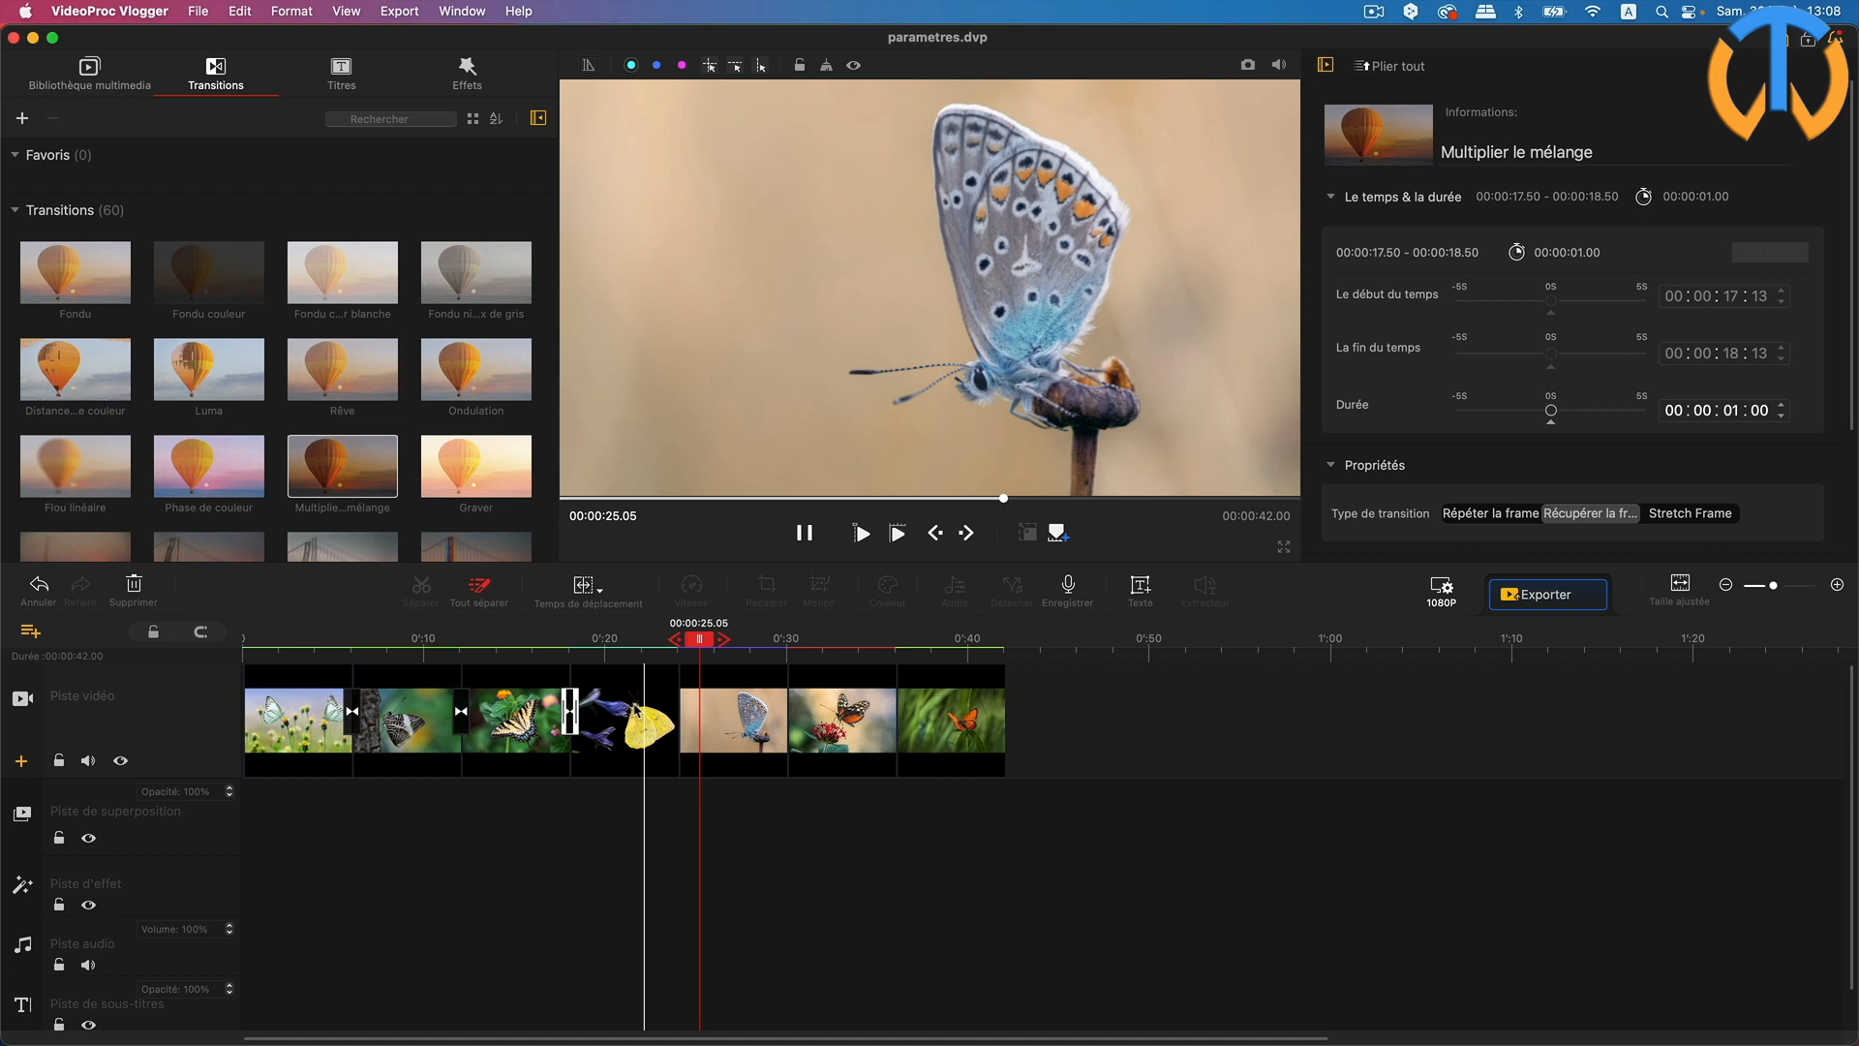
Shorten the Multiplier le mélange transition between the third and fourth photos to 00:00:00.00 and review its properties
{"action": "left_click_drag", "start_coordinate": [575, 710], "coordinate": [570, 712]}
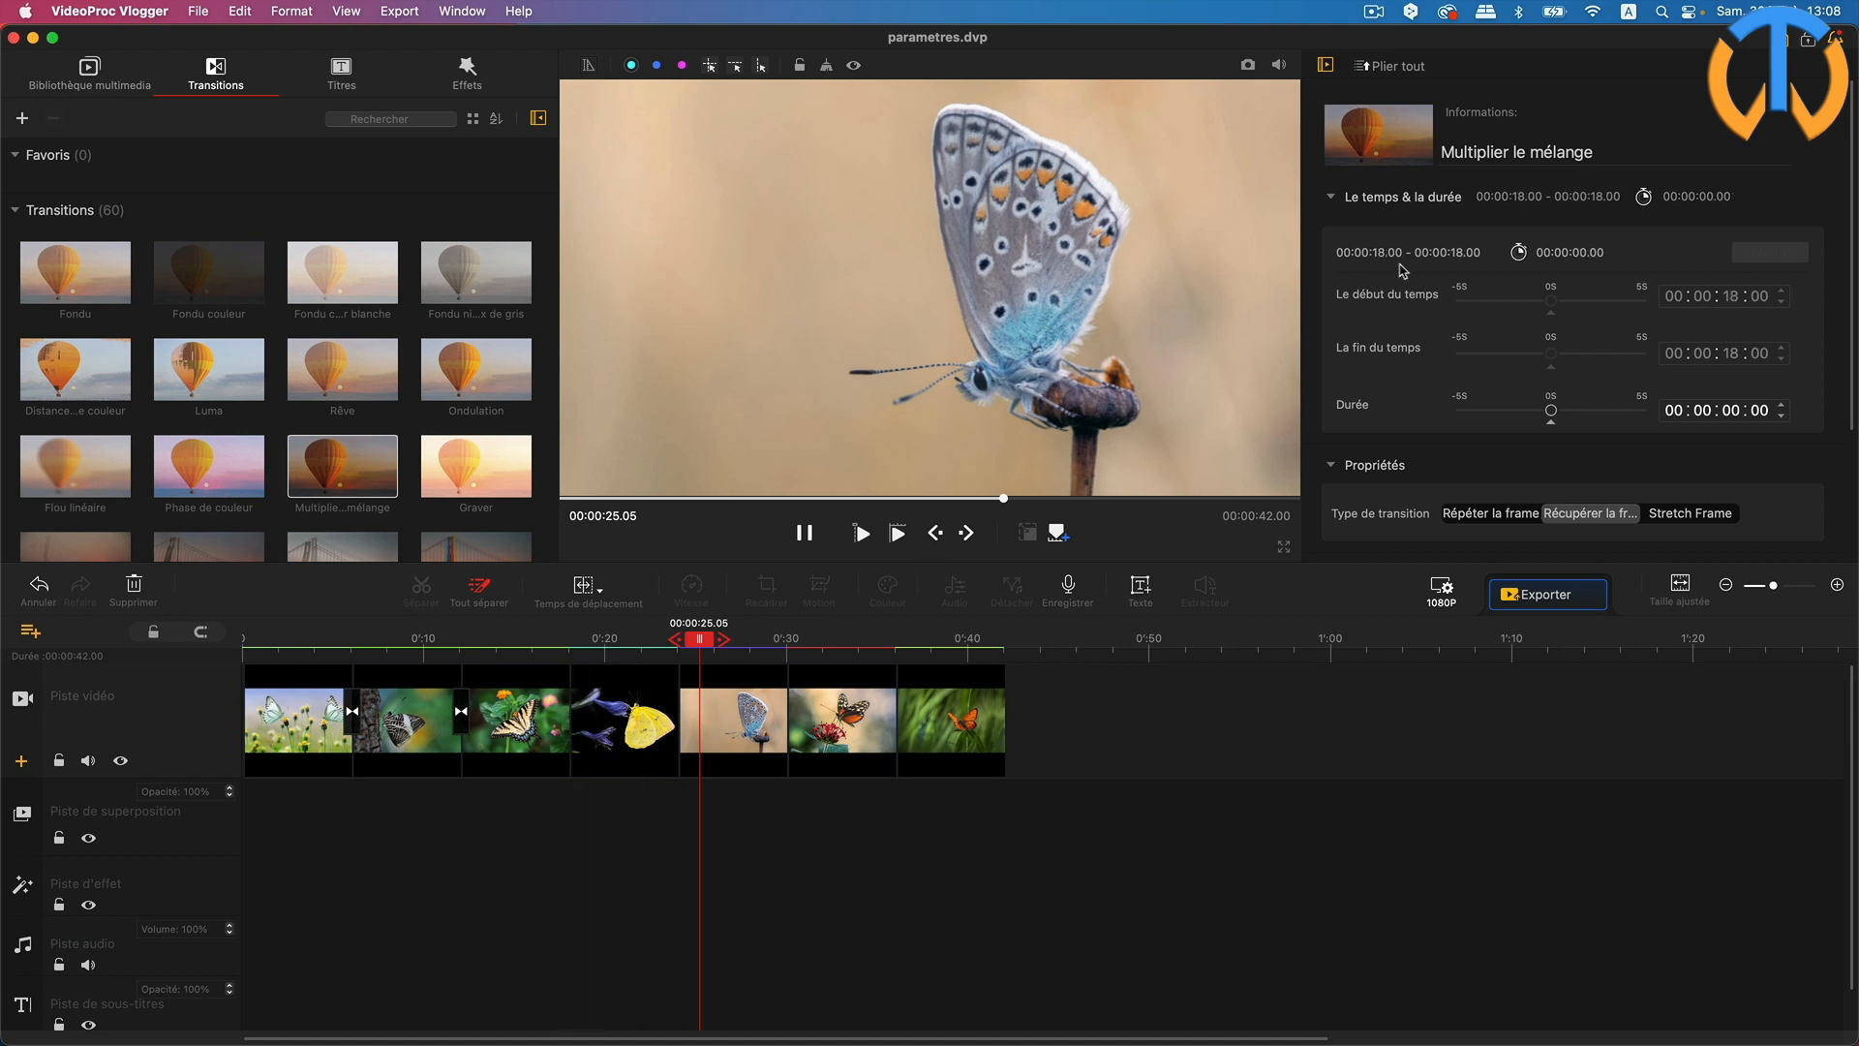
{"action": "scroll", "coordinate": [1502, 274], "scroll_direction": "down", "scroll_amount": 3}
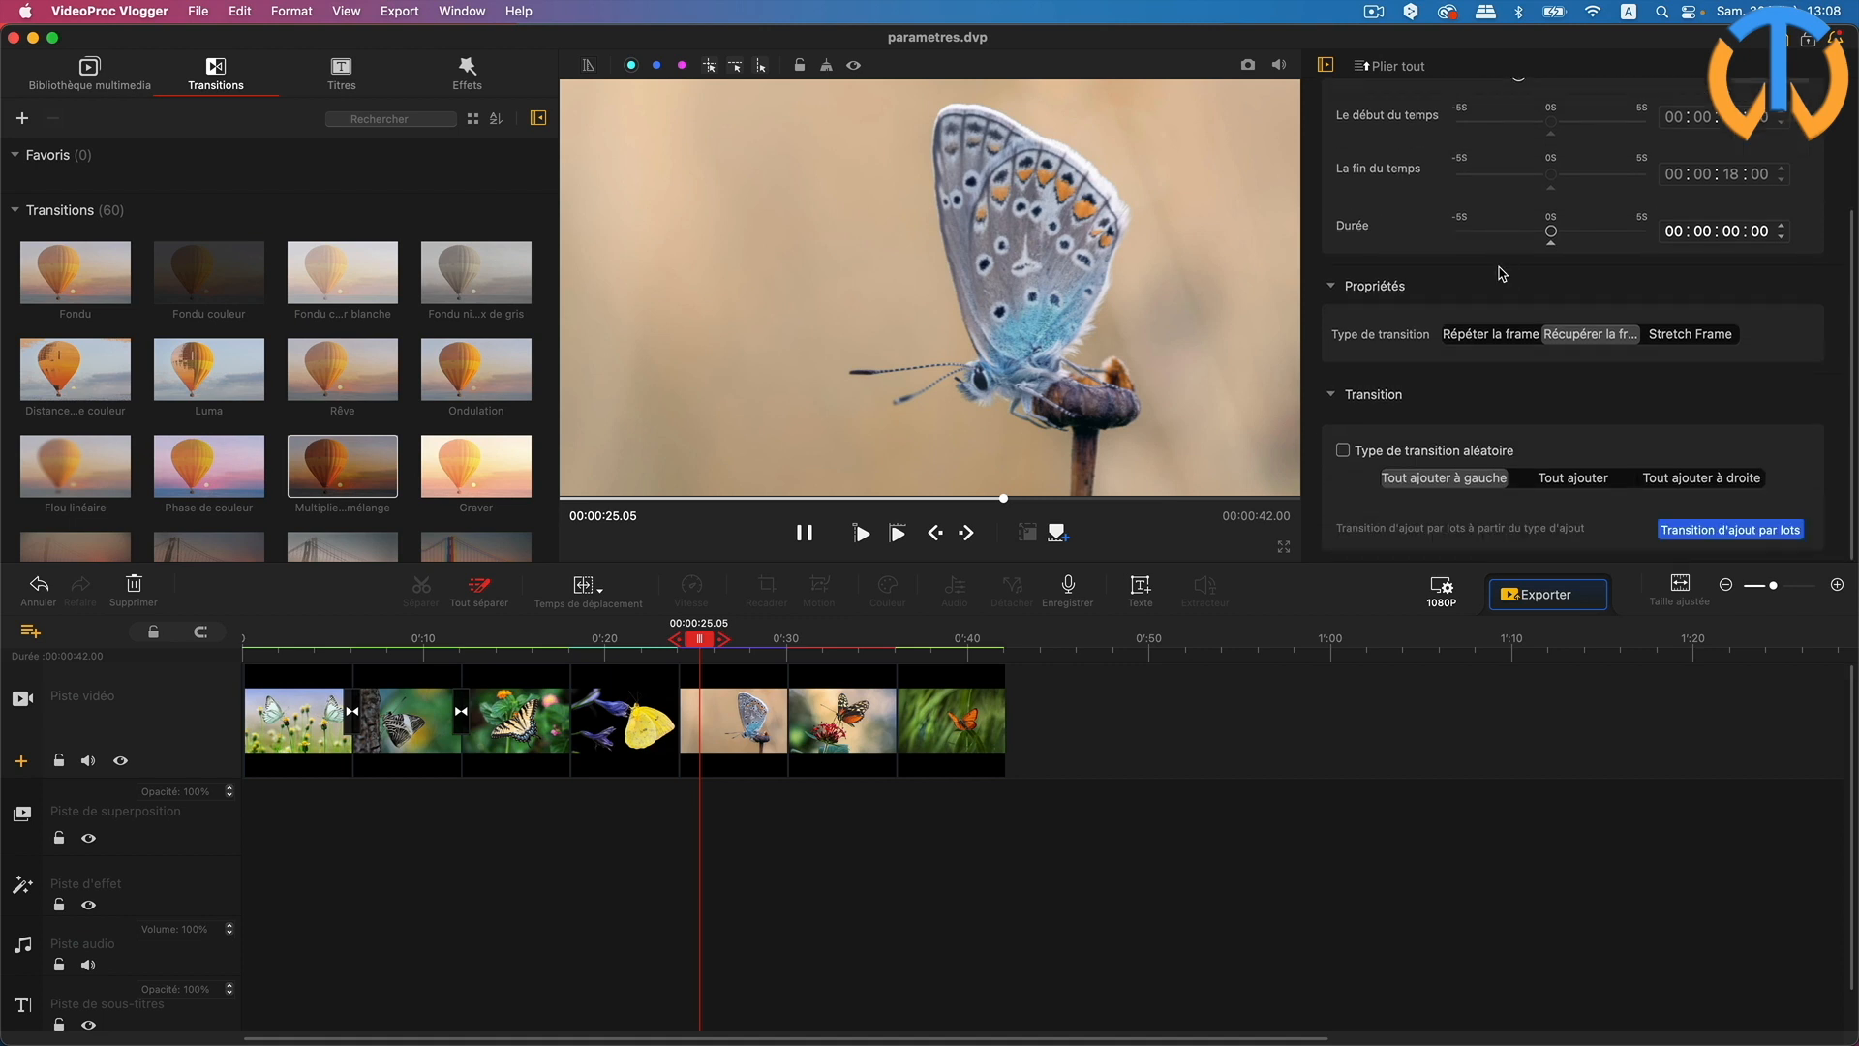
{"action": "scroll", "coordinate": [1504, 273], "scroll_direction": "up", "scroll_amount": 5}
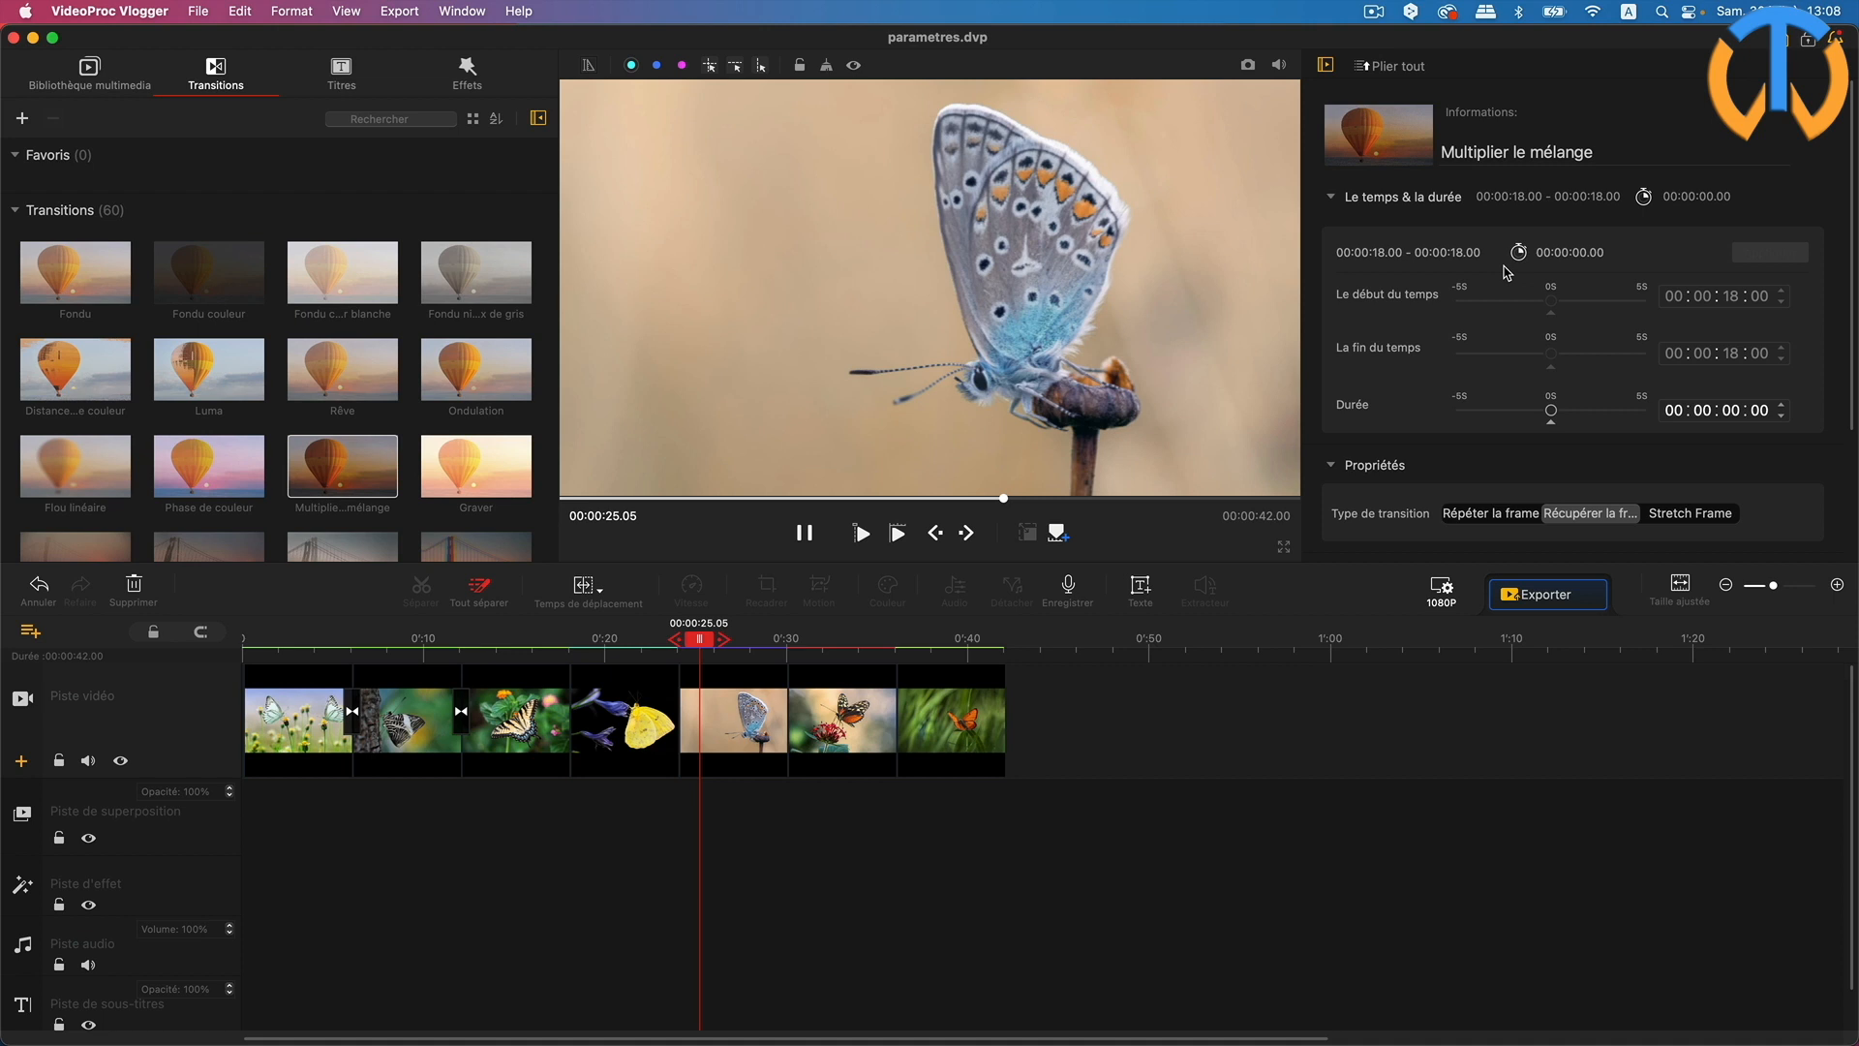
Review the Éditeur durations and the GPU hardware acceleration settings in the preferences, and close them
{"action": "left_click", "coordinate": [102, 10]}
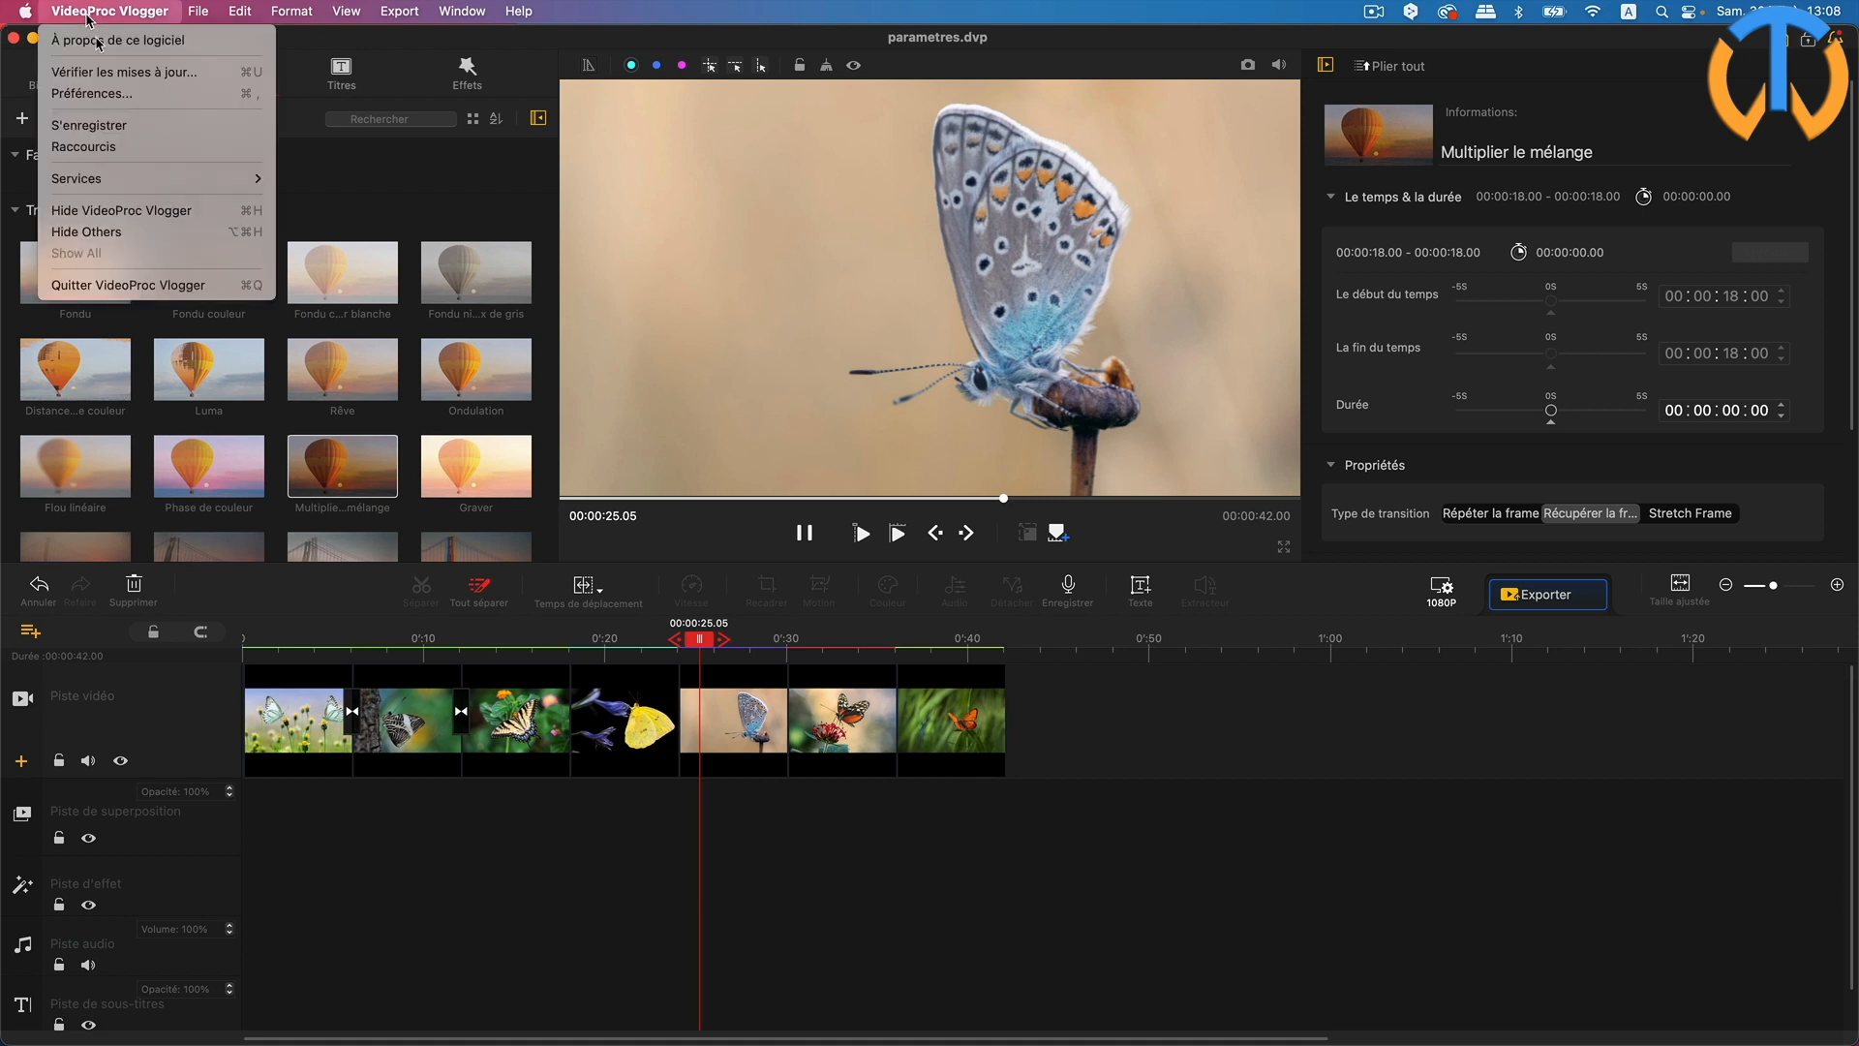
{"action": "left_click", "coordinate": [109, 94]}
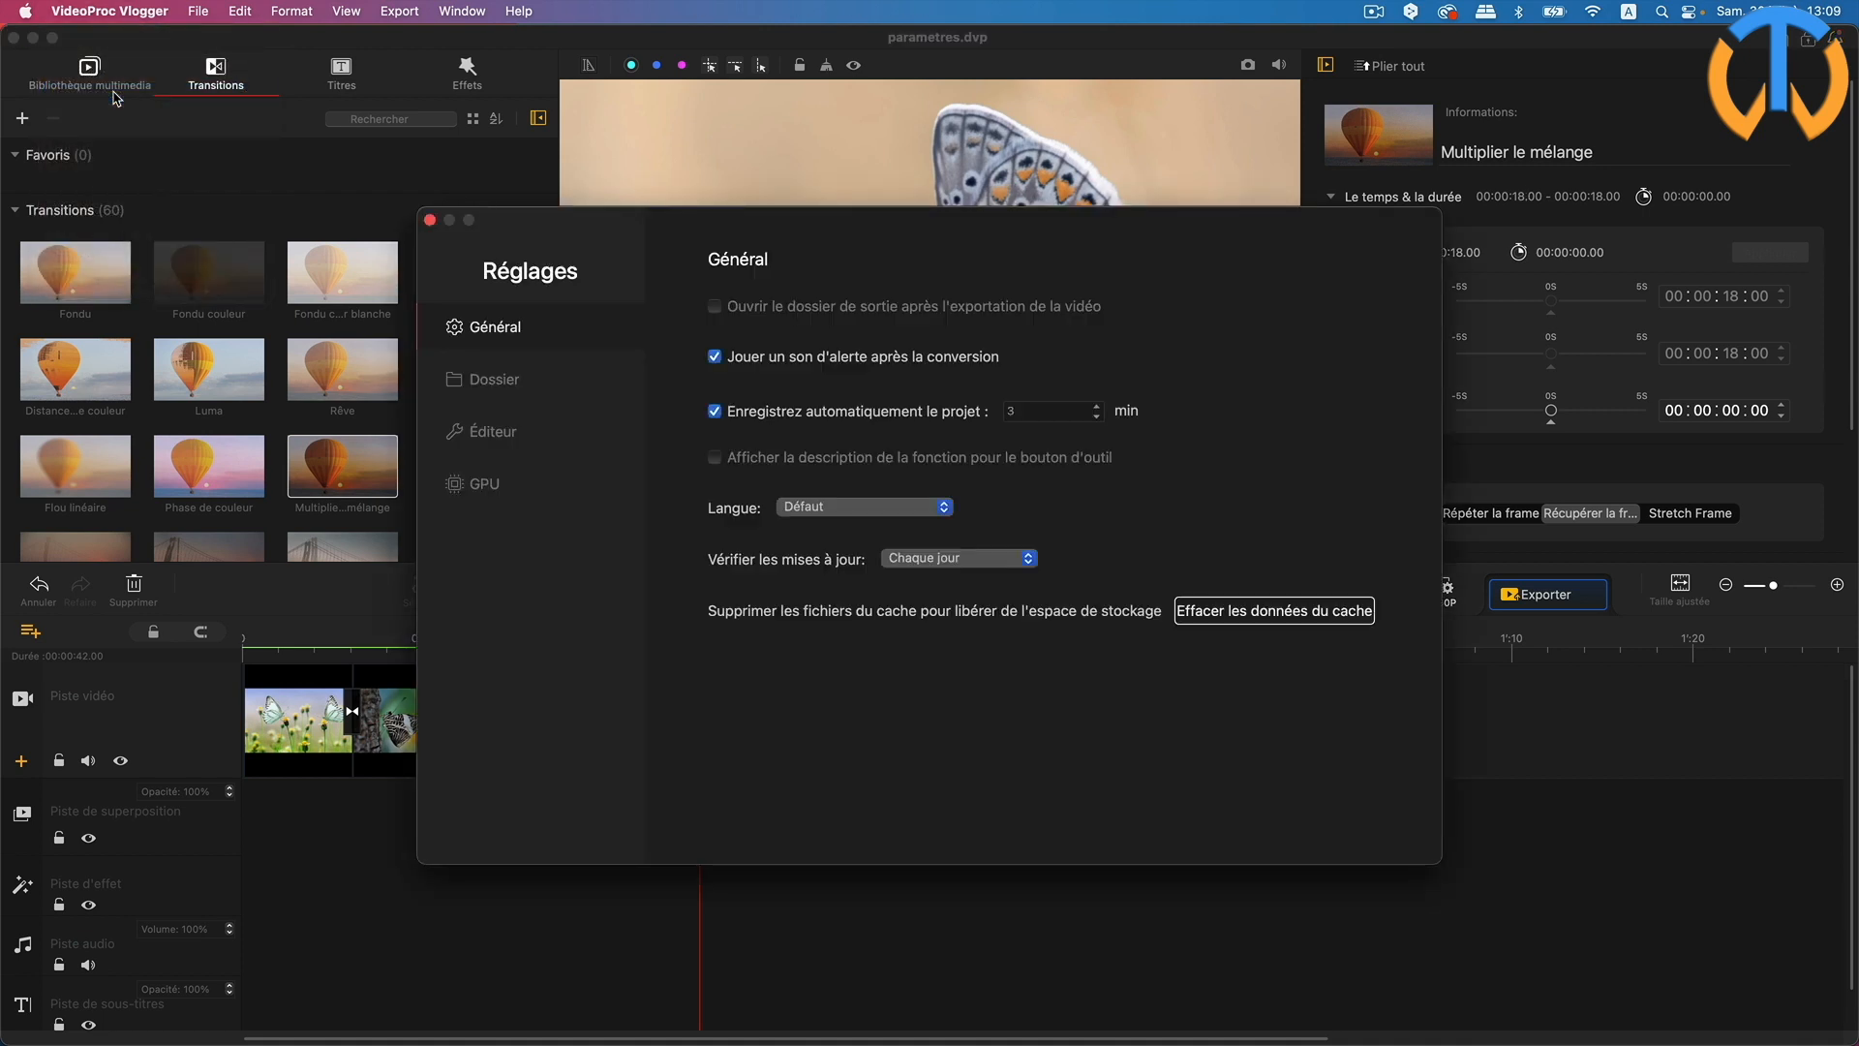
{"action": "left_click", "coordinate": [474, 380]}
{"action": "left_click", "coordinate": [506, 431]}
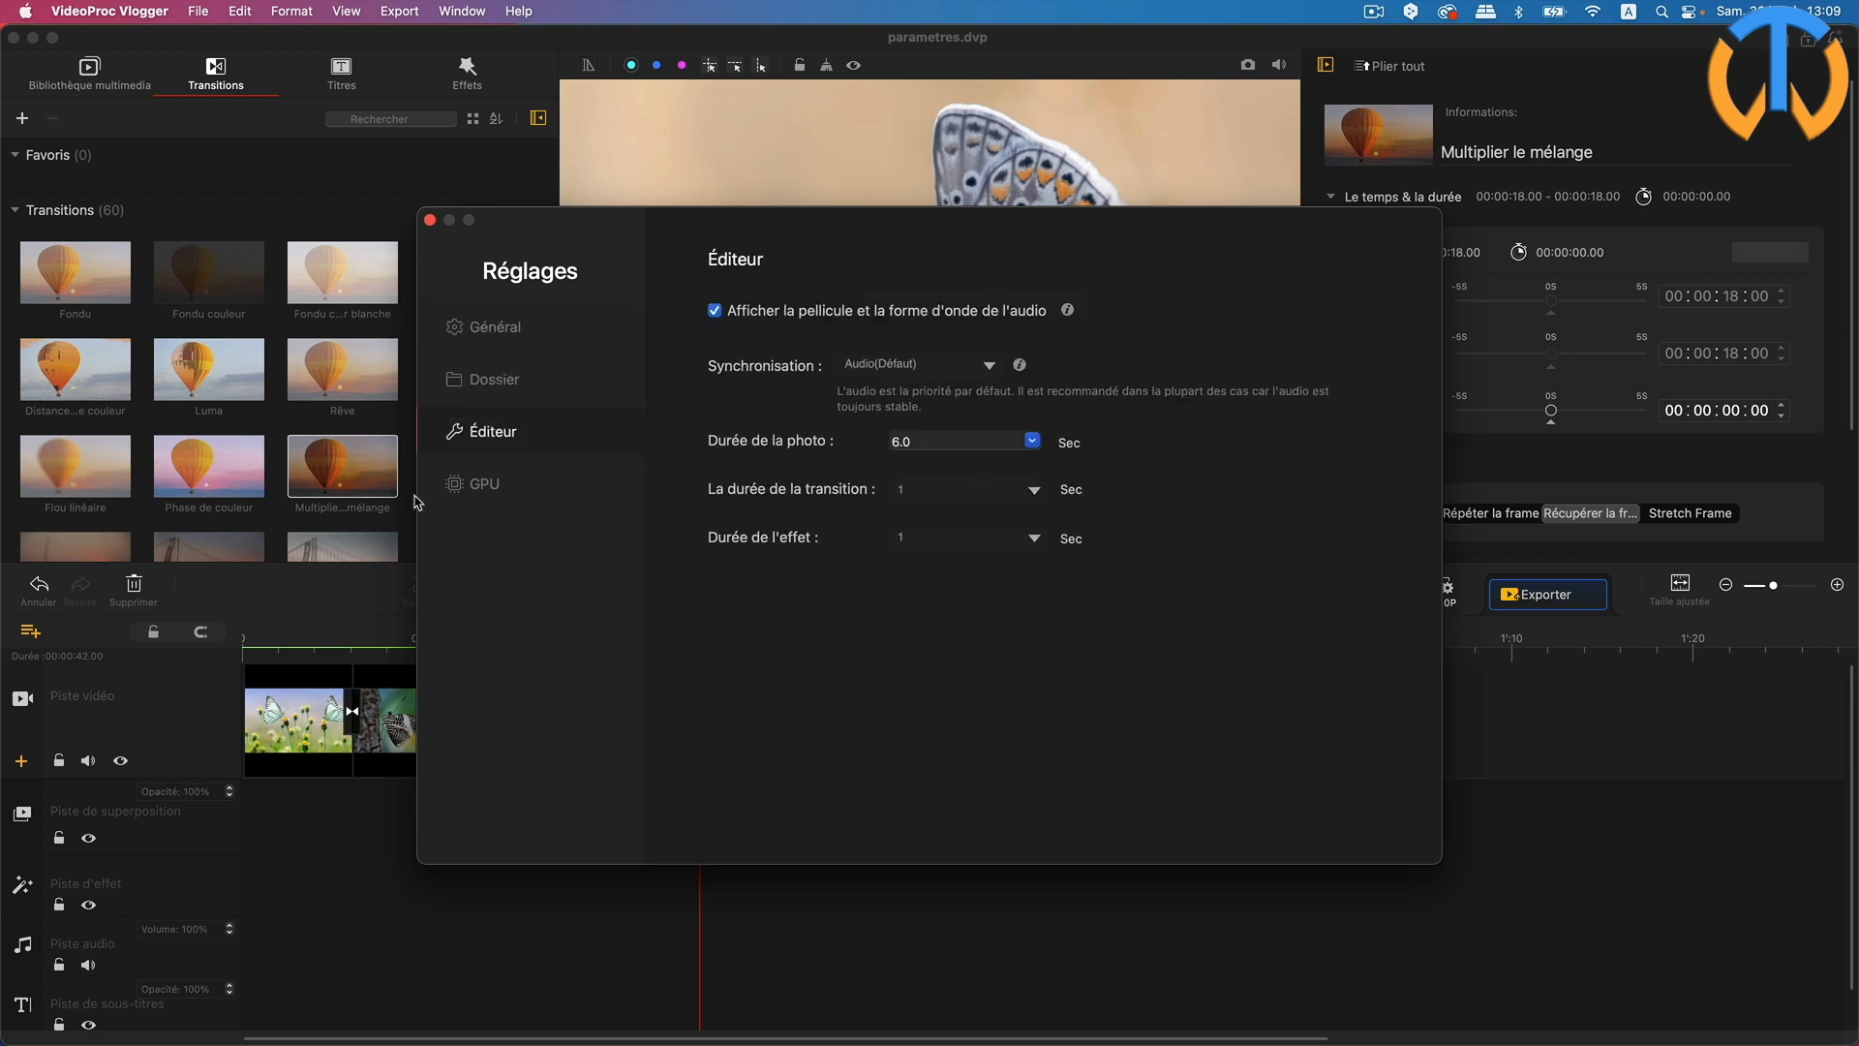
{"action": "left_click", "coordinate": [488, 484]}
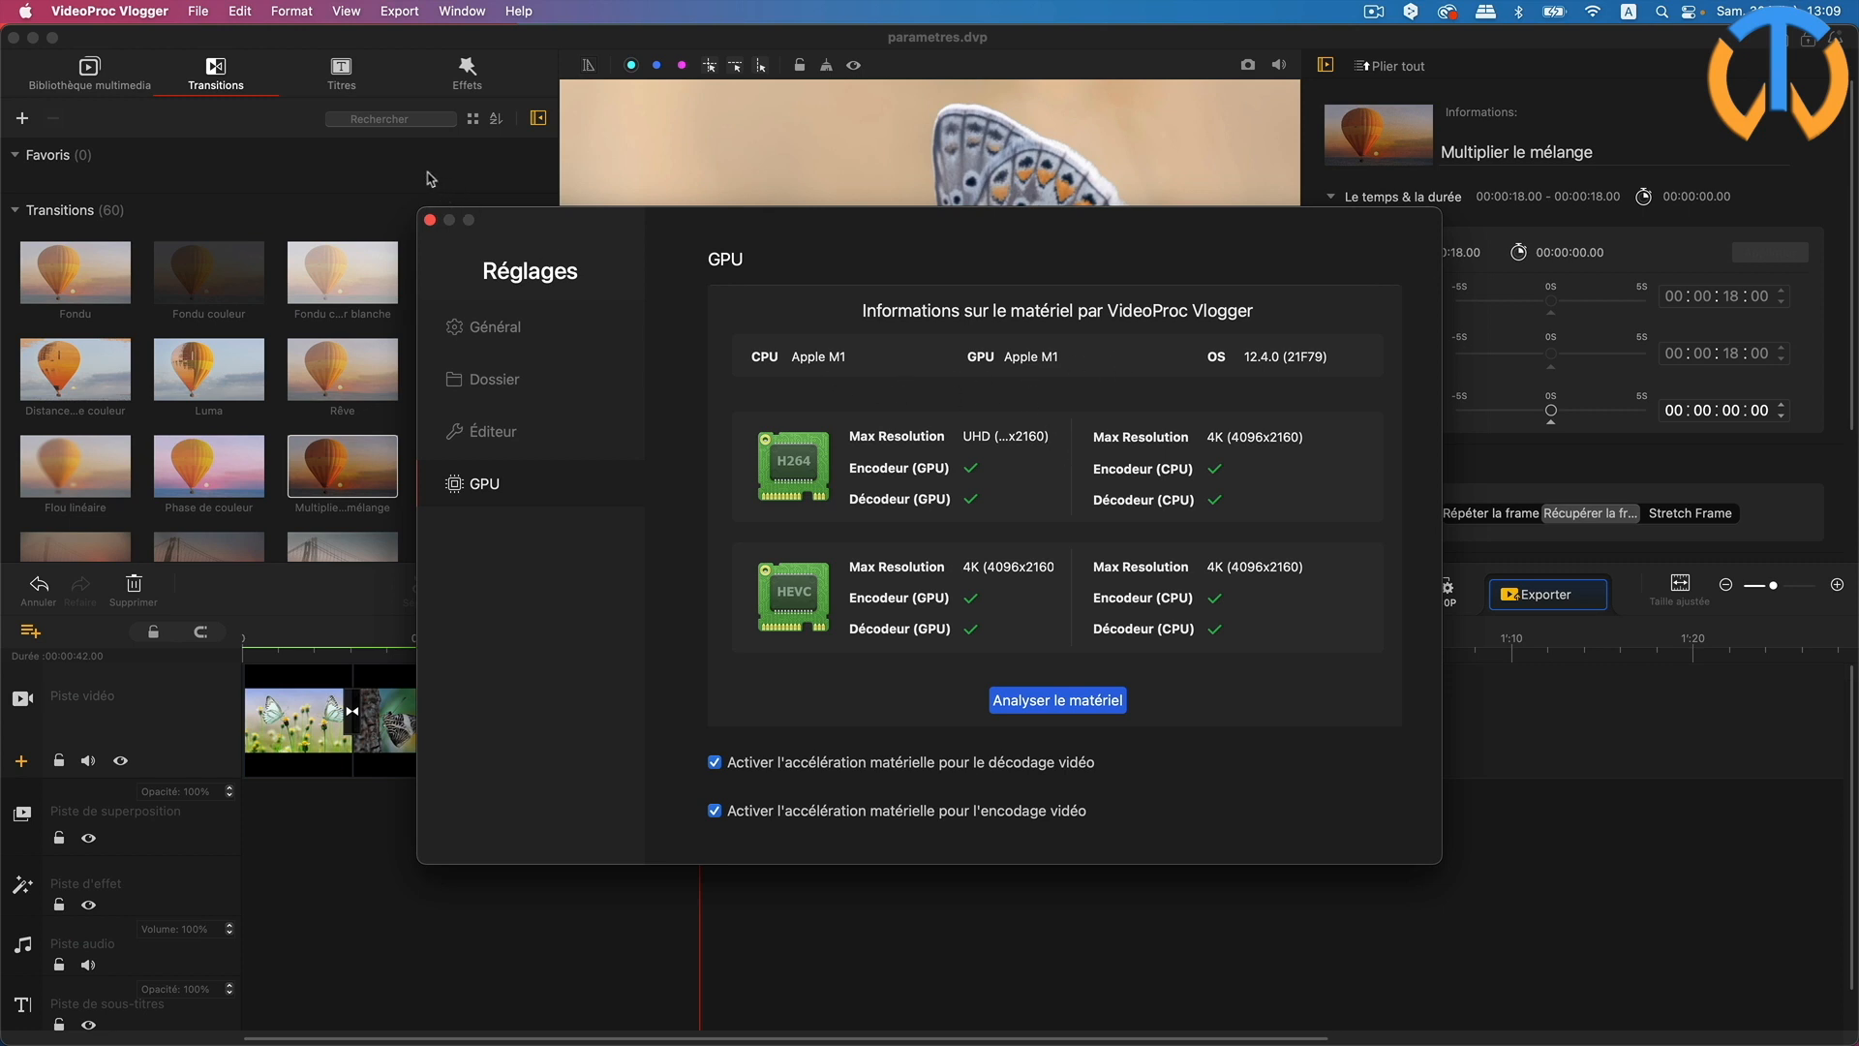
{"action": "left_click", "coordinate": [430, 220]}
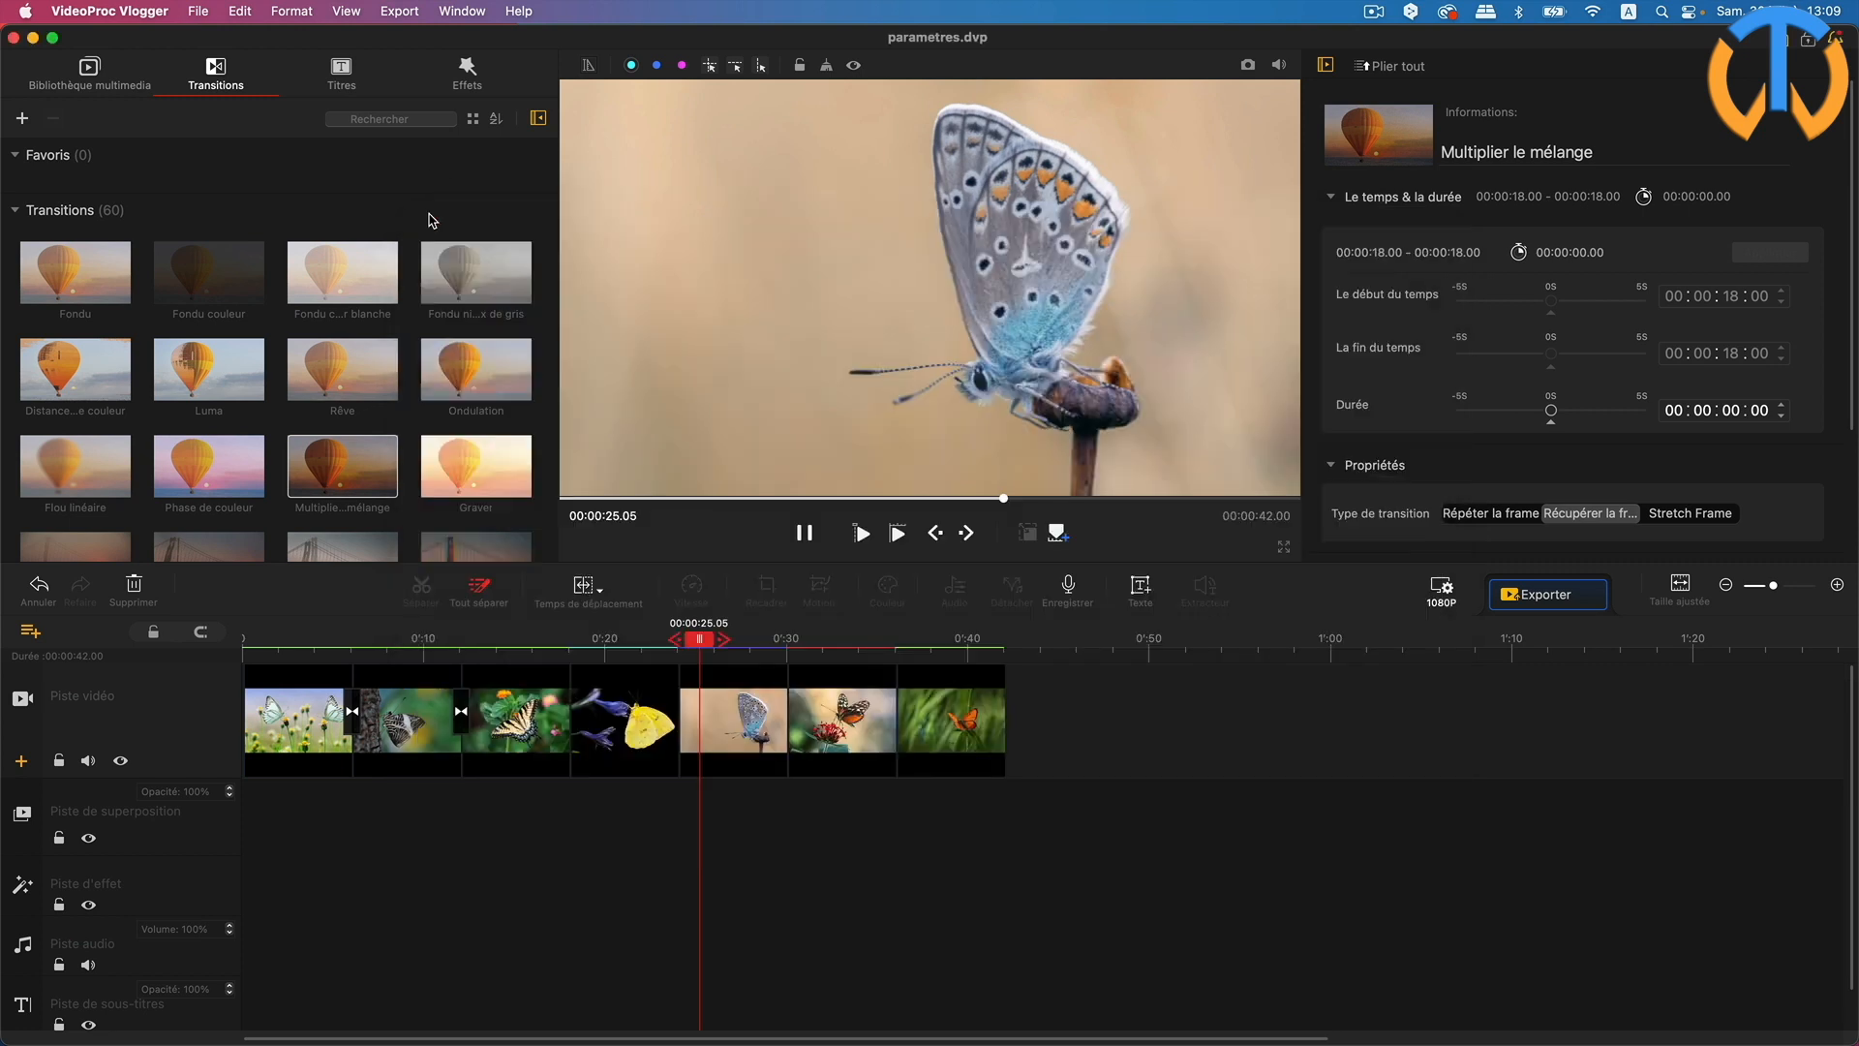